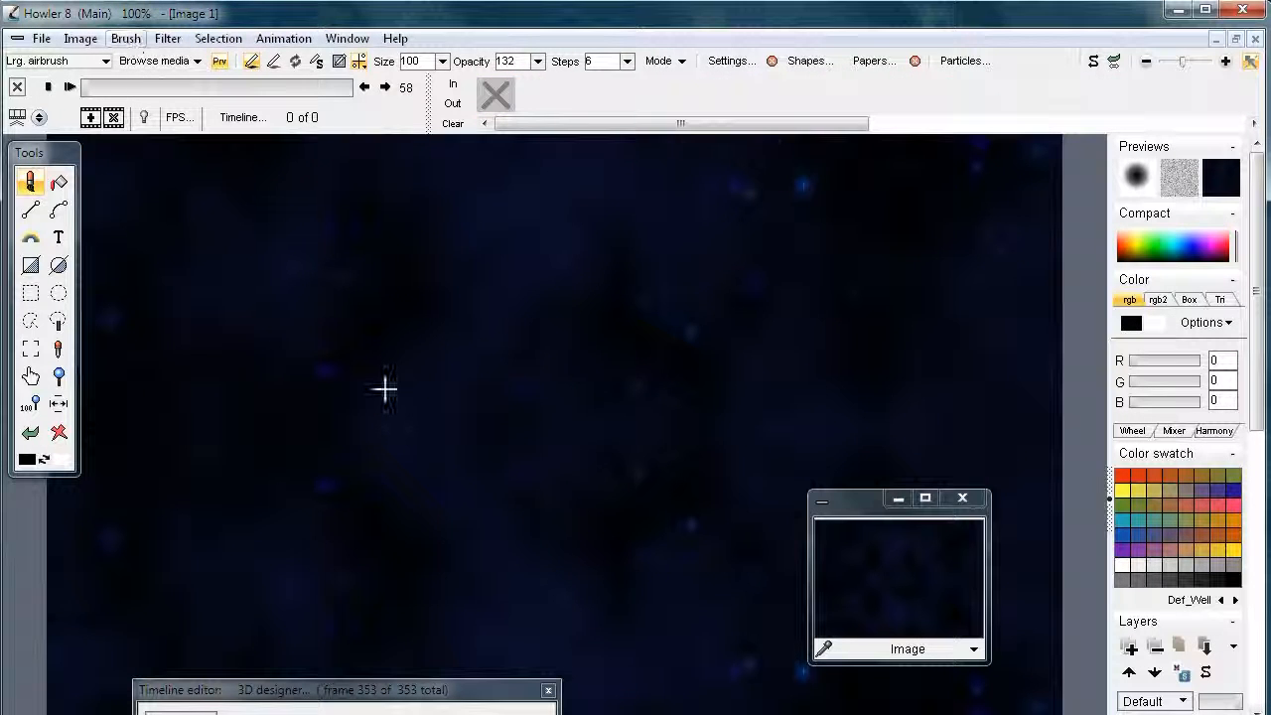
- Start the Starfield render filter, enlarge the star size, and raise the distribution to its maximum
click(166, 40)
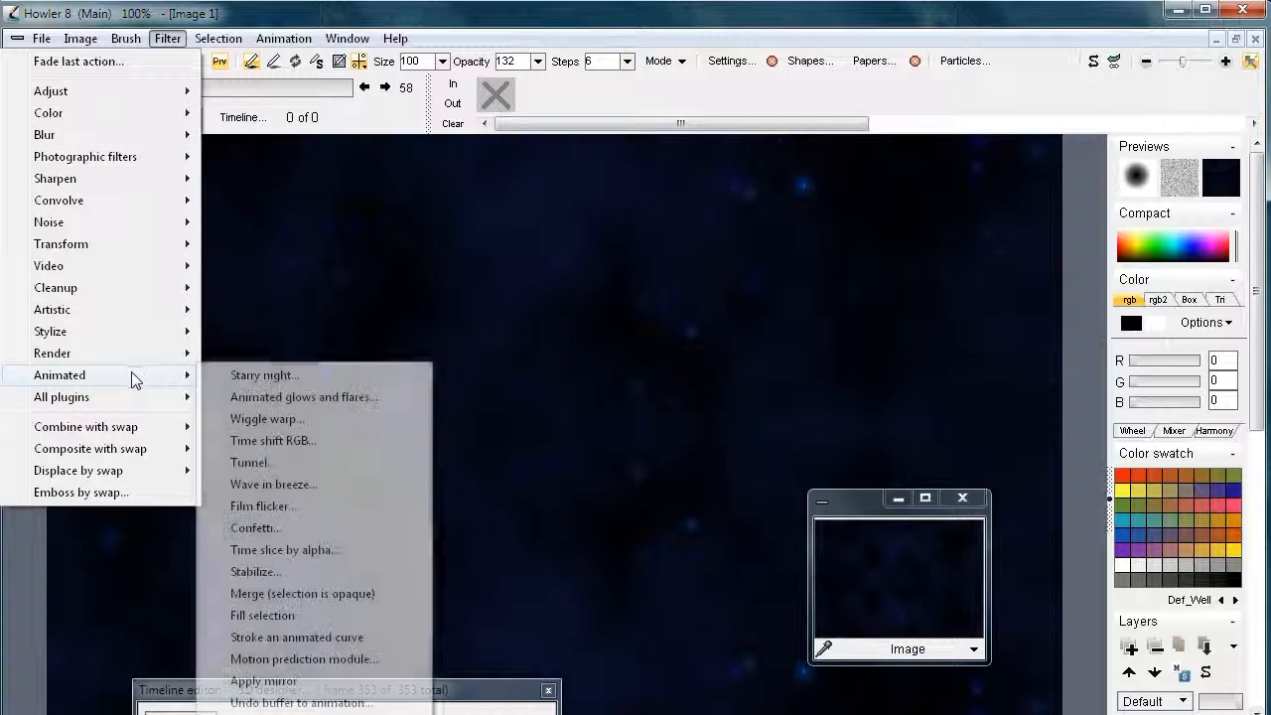
mouse_move(107, 356)
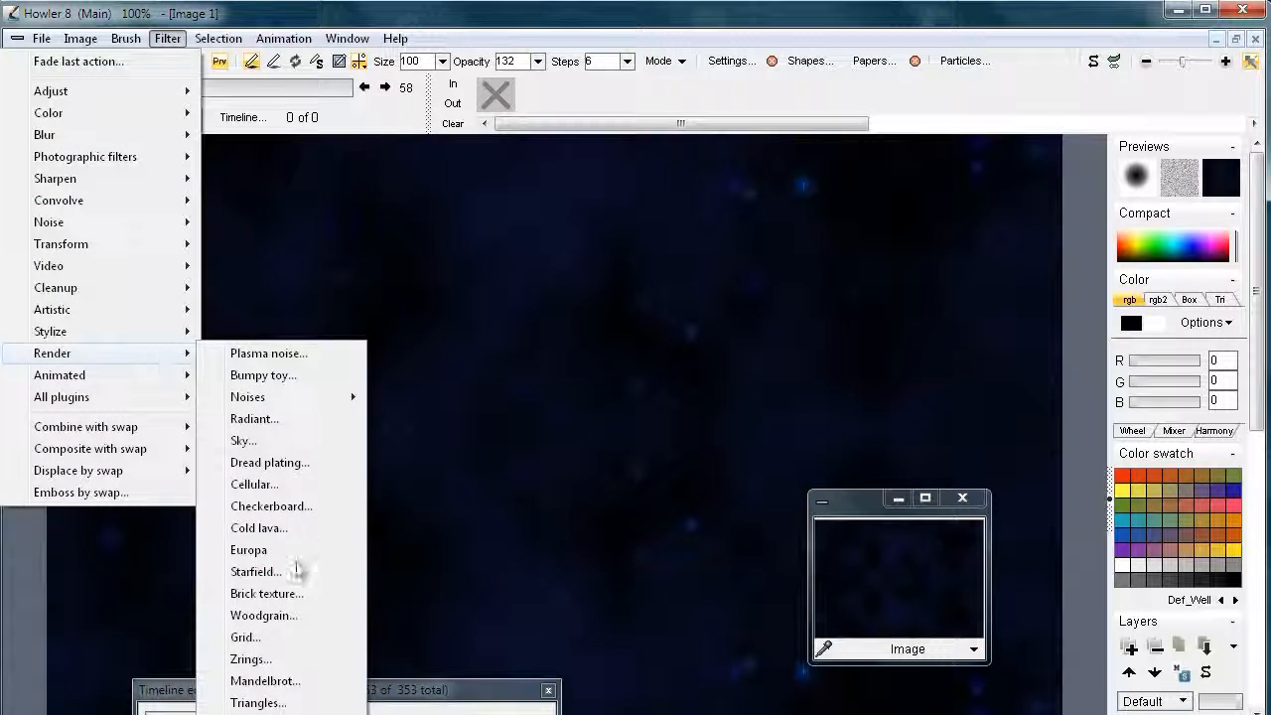
click(280, 574)
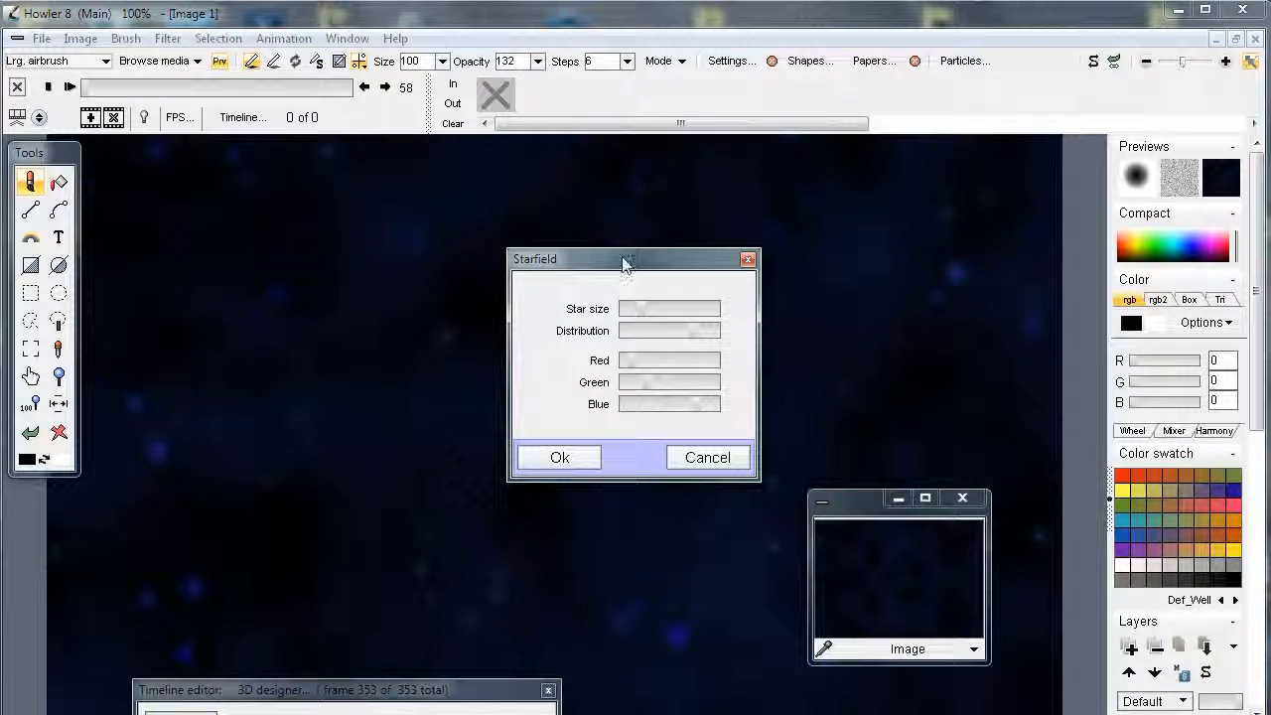
drag(590, 264, 301, 275)
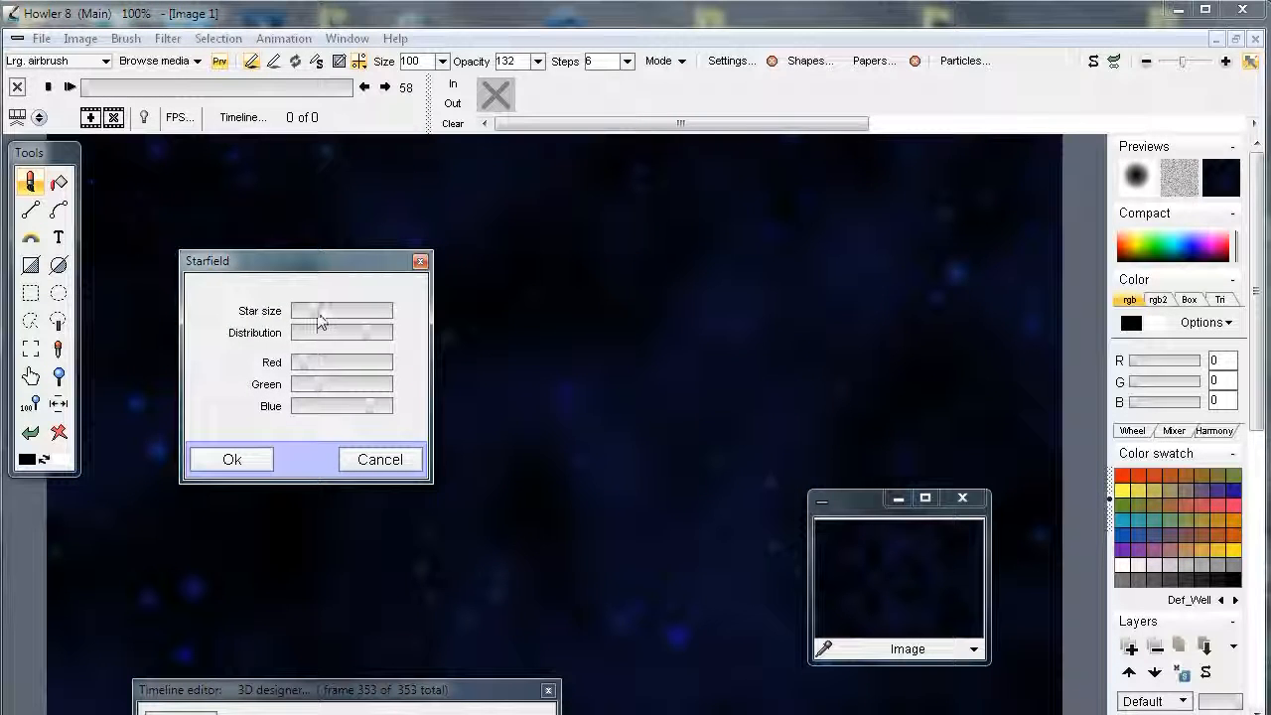
mouse_move(368, 336)
mouse_down()
mouse_move(364, 320)
mouse_move(366, 332)
mouse_up()
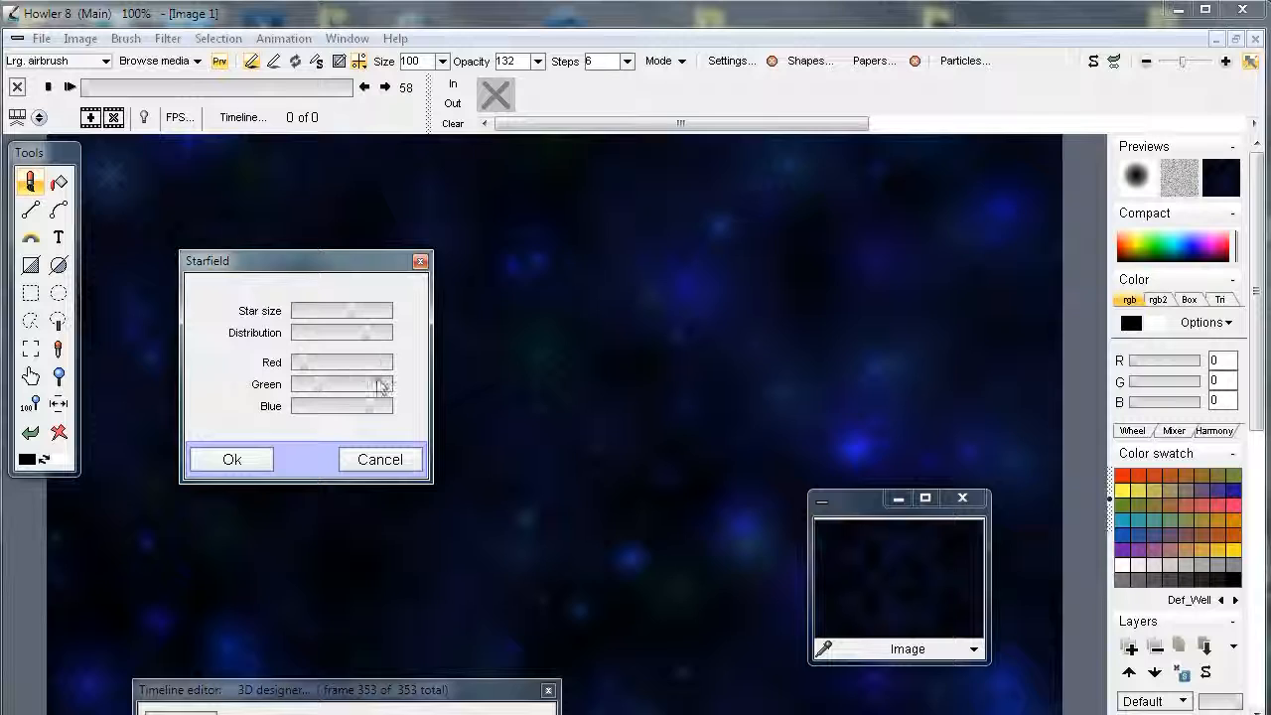
drag(374, 332, 393, 338)
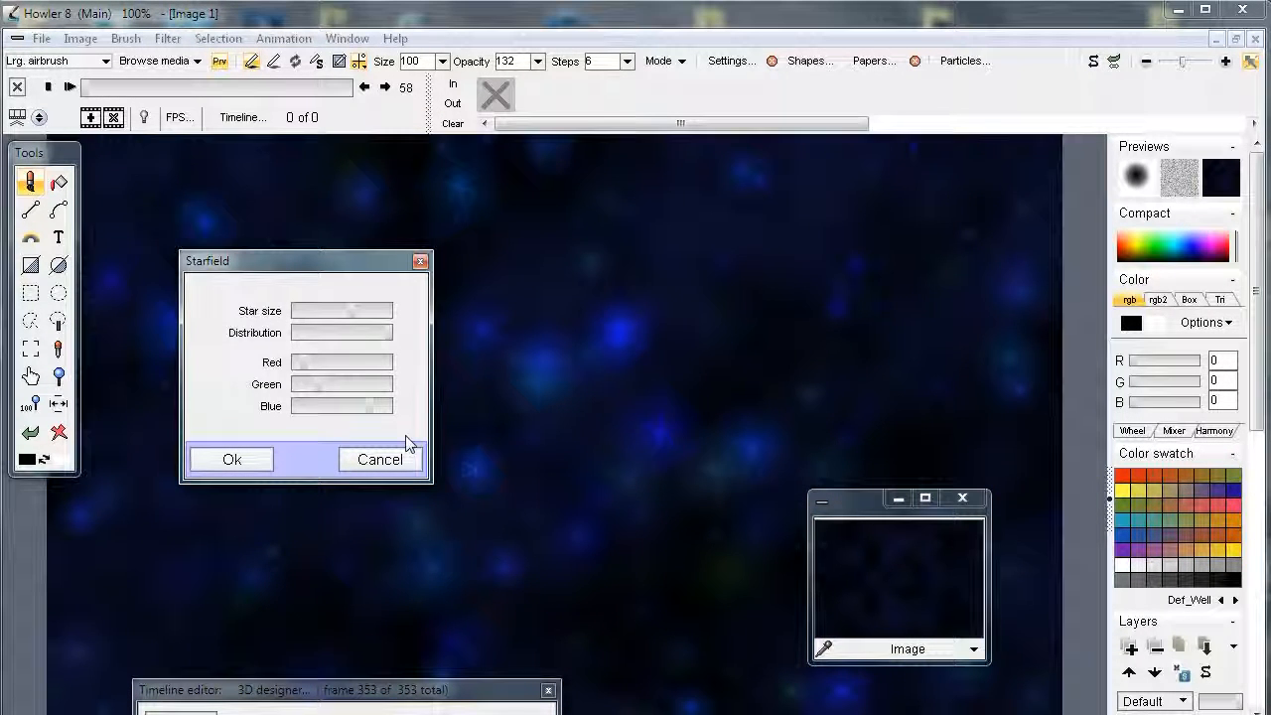
- Raise the starfield's red and green amounts, reduce its blue for multicoloured stars, and apply the filter
click(326, 365)
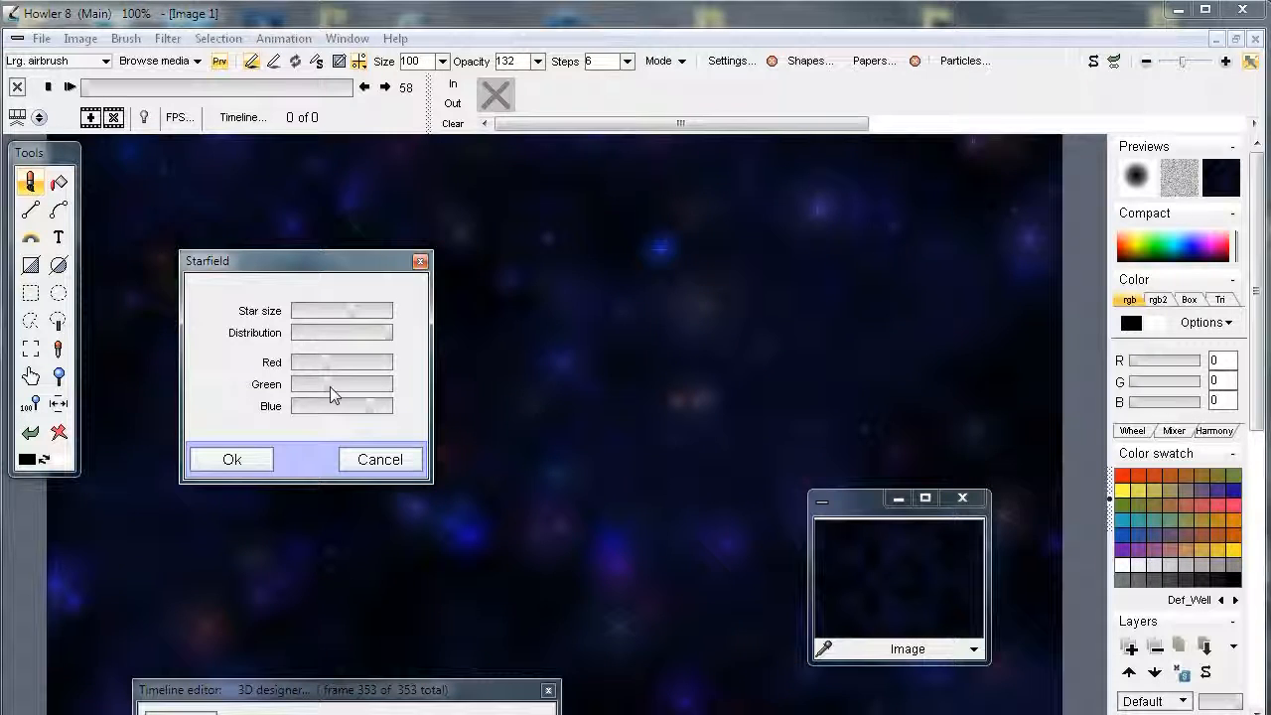
drag(361, 407, 330, 407)
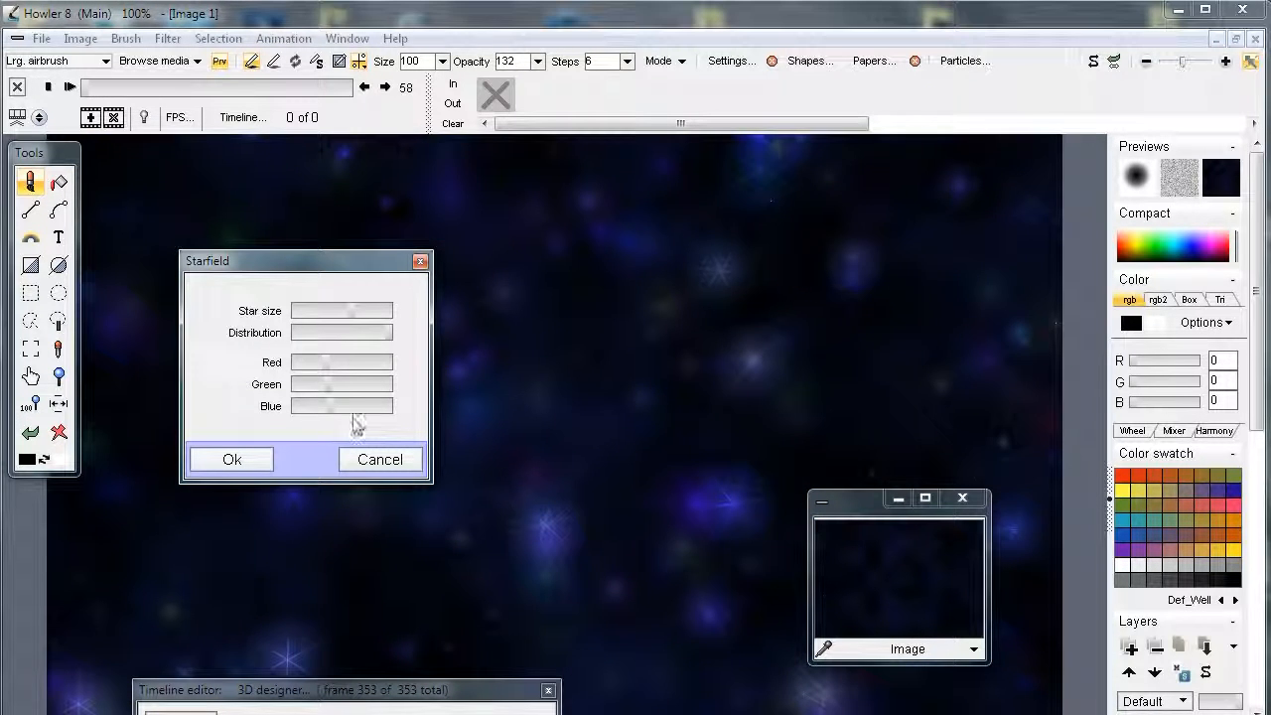
click(350, 382)
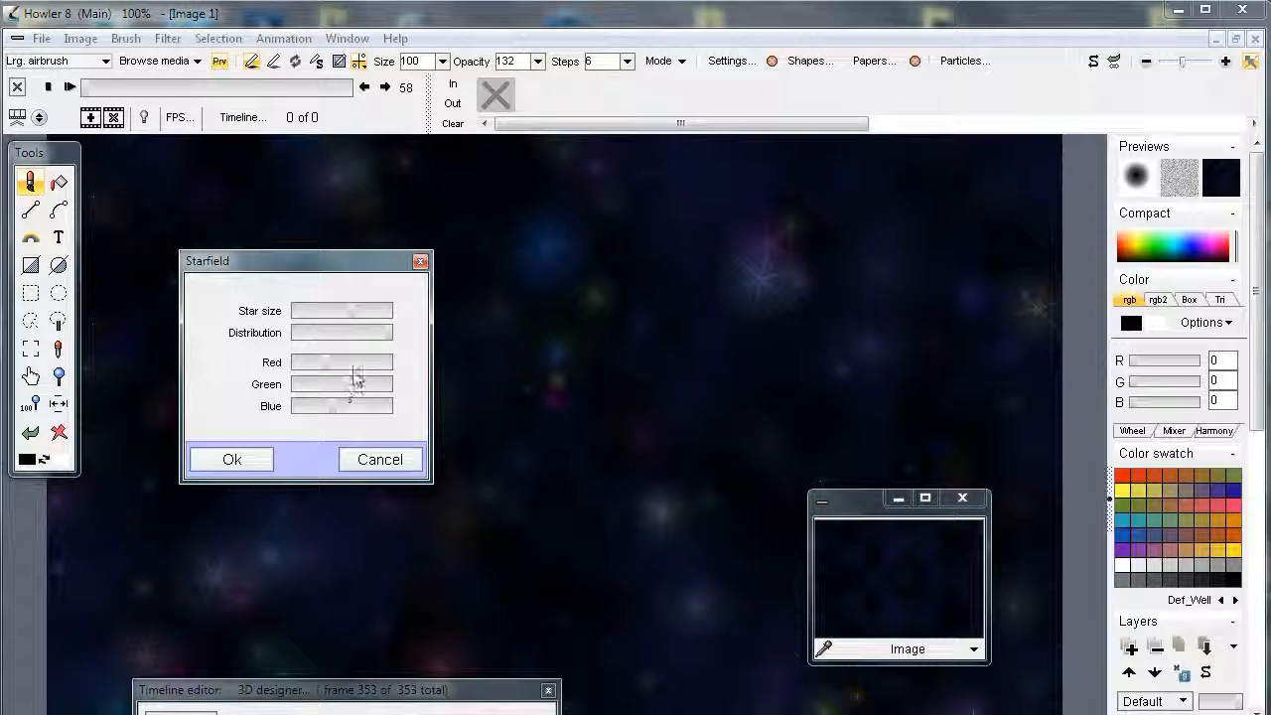
click(360, 363)
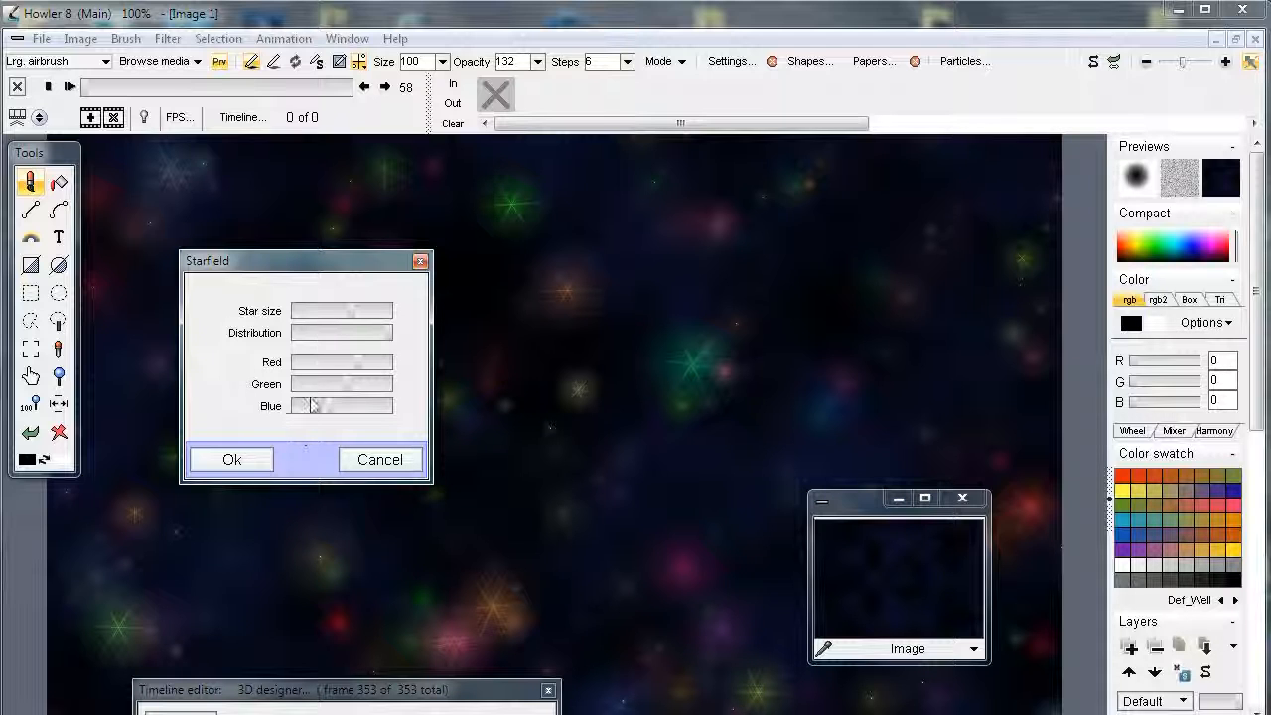
click(261, 465)
- Open another floating image window and move both floating image windows clear of the canvas
drag(859, 509, 1079, 697)
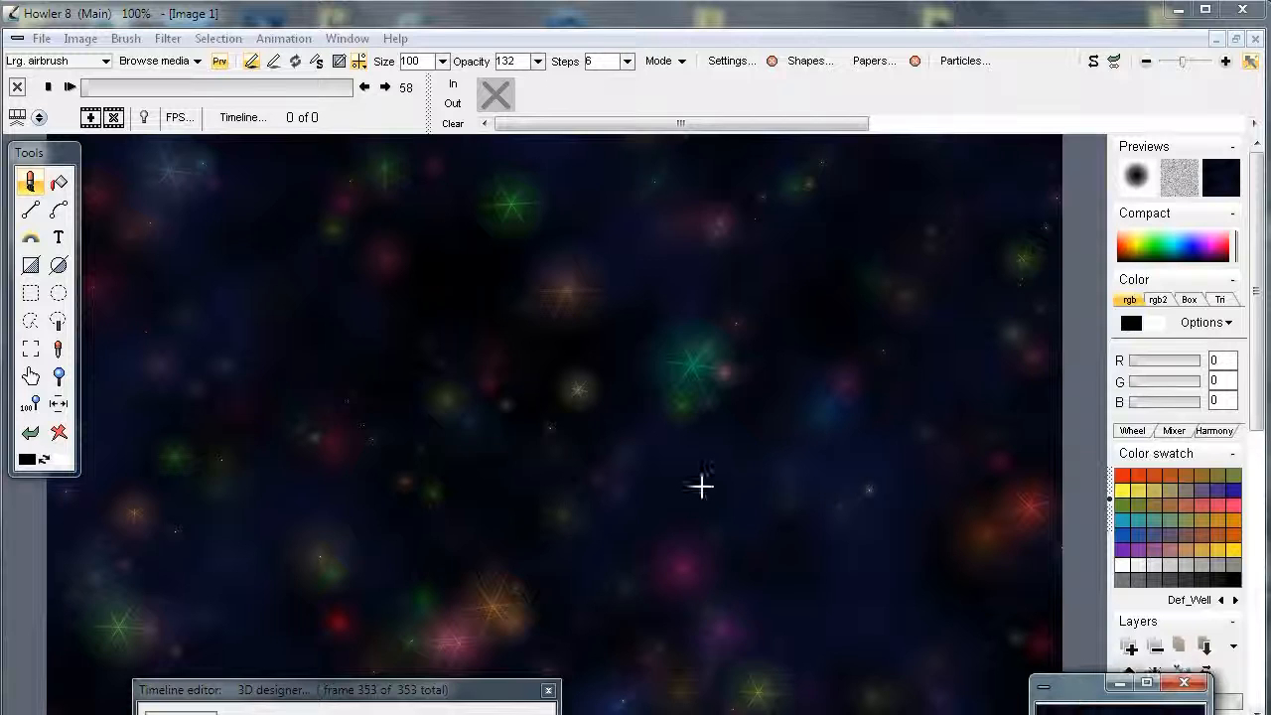
click(88, 41)
click(87, 171)
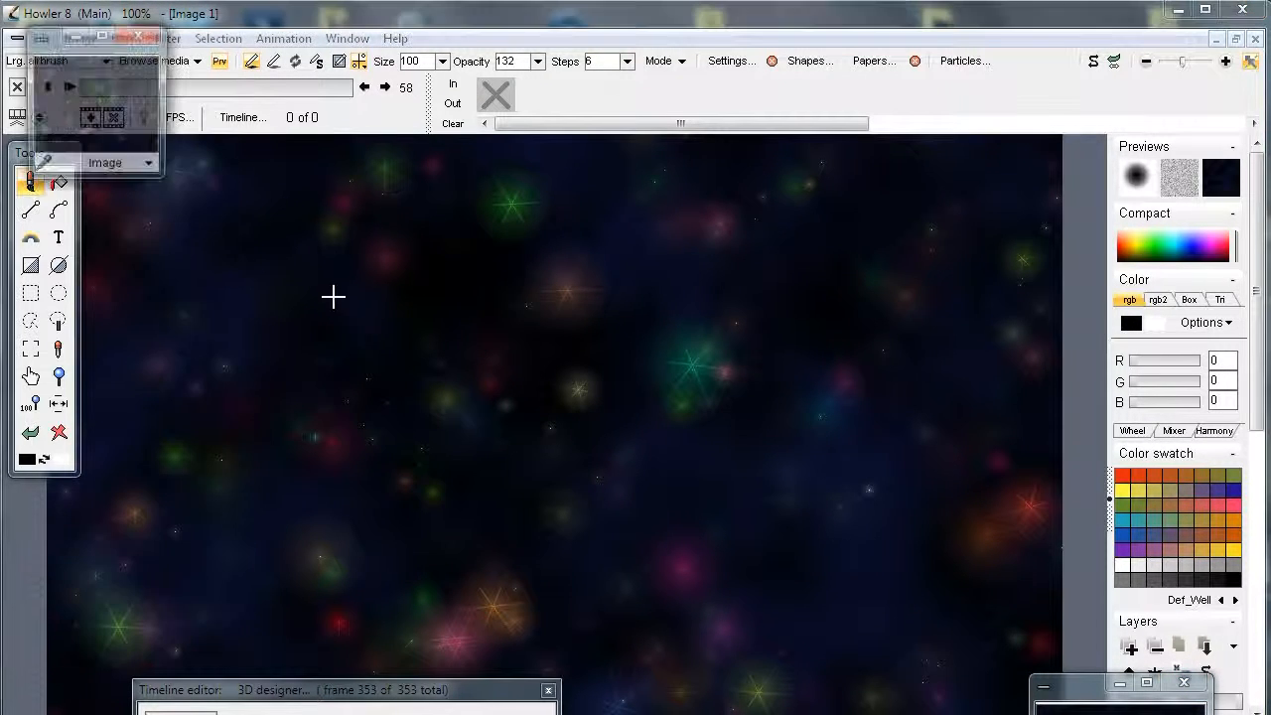
drag(55, 55, 824, 714)
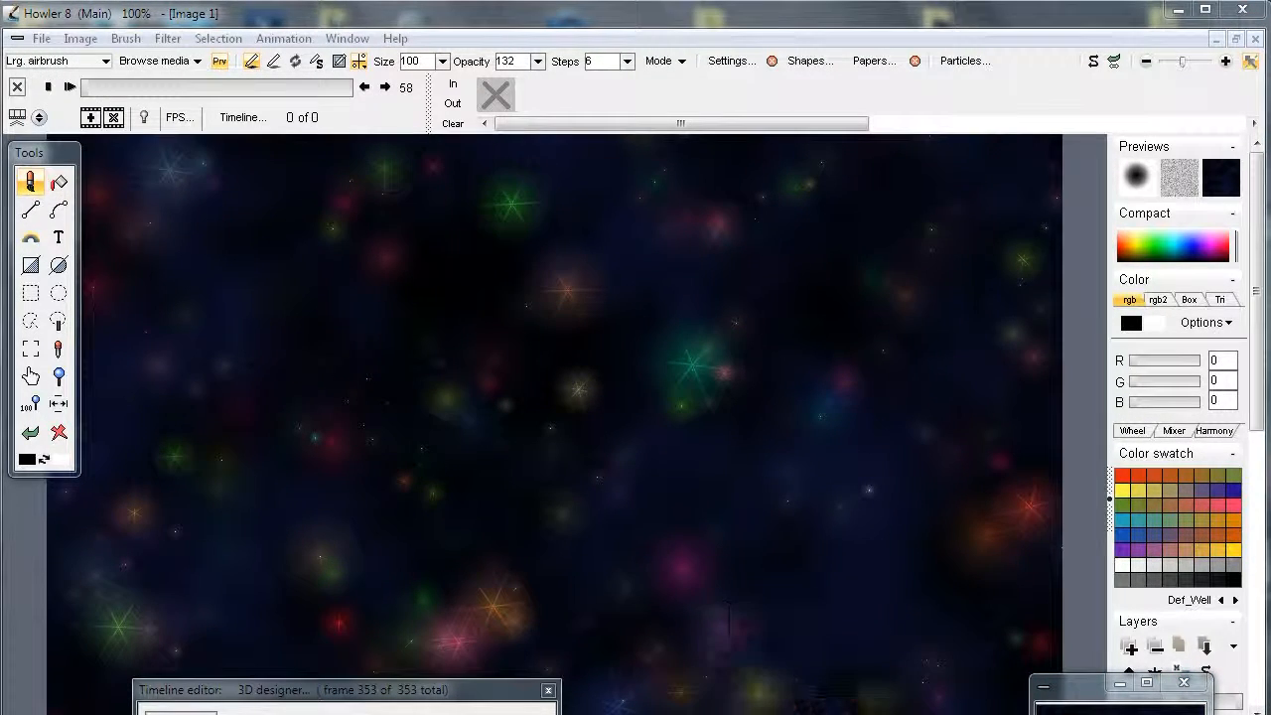
- Examine the rendered coloured stars up close and across the wider starfield
scroll(590, 406, up, 4)
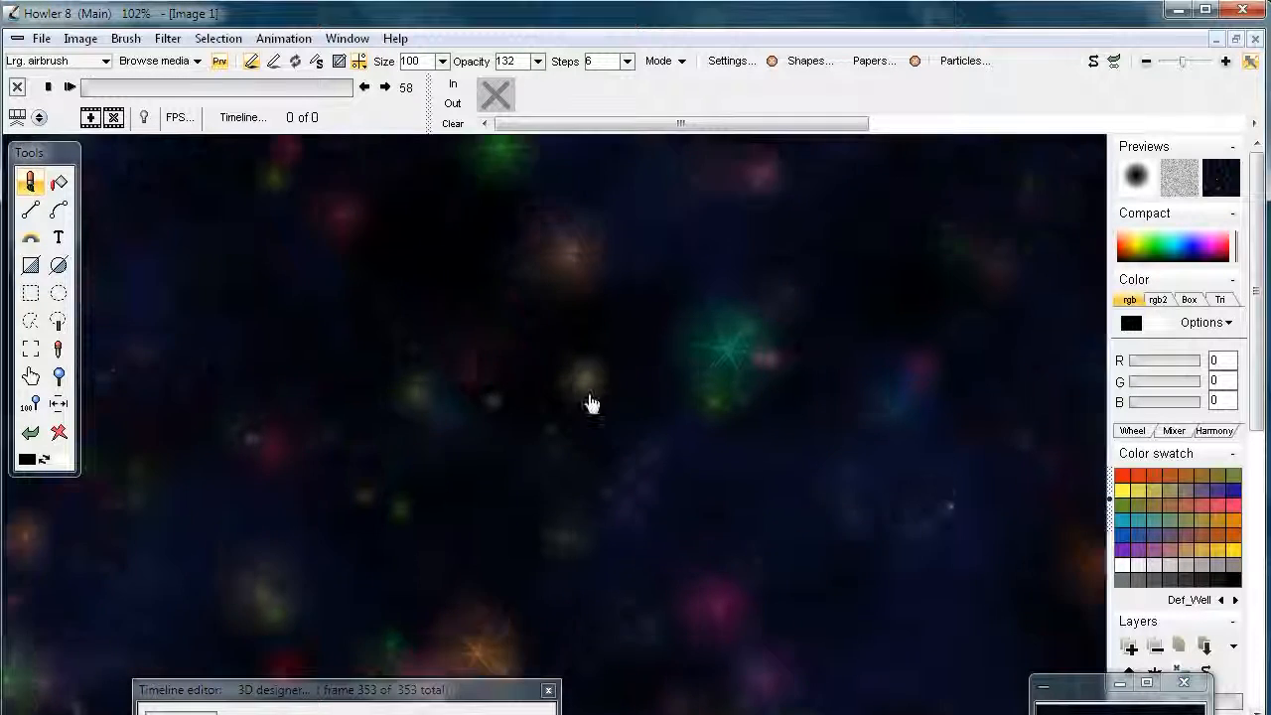
drag(714, 241, 423, 505)
drag(407, 250, 922, 587)
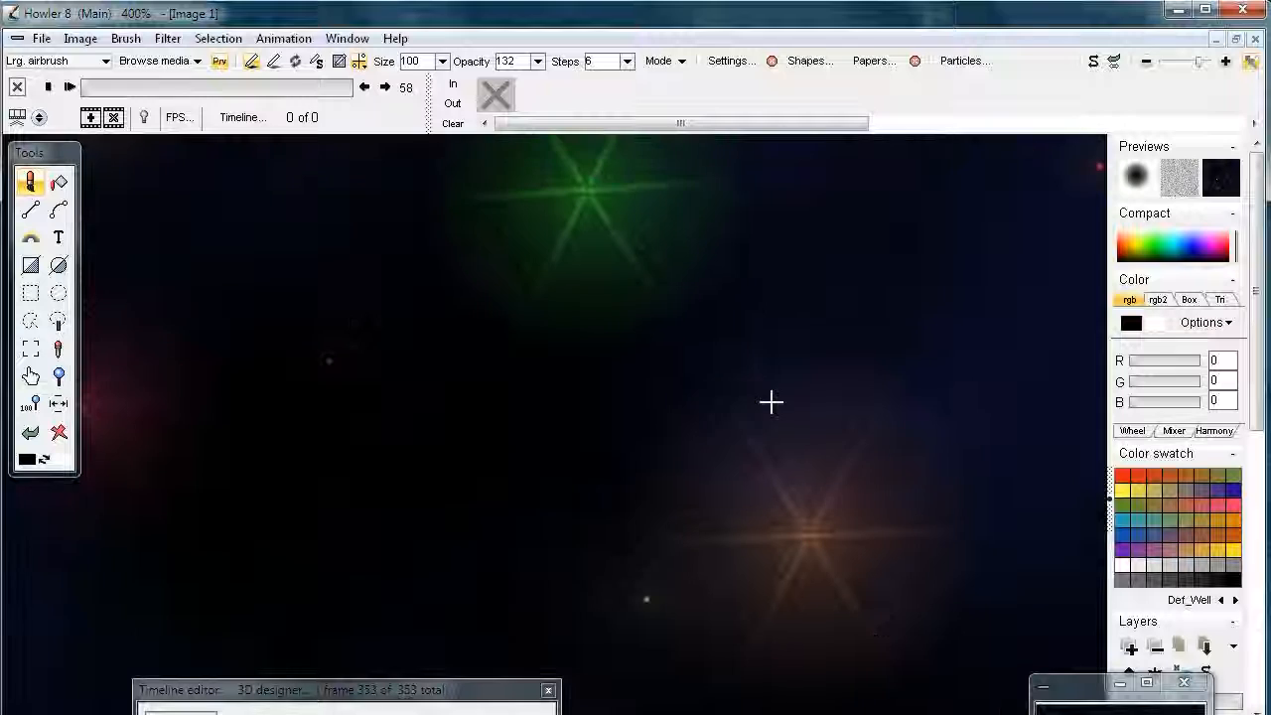
drag(772, 403, 704, 493)
scroll(704, 493, down, 2)
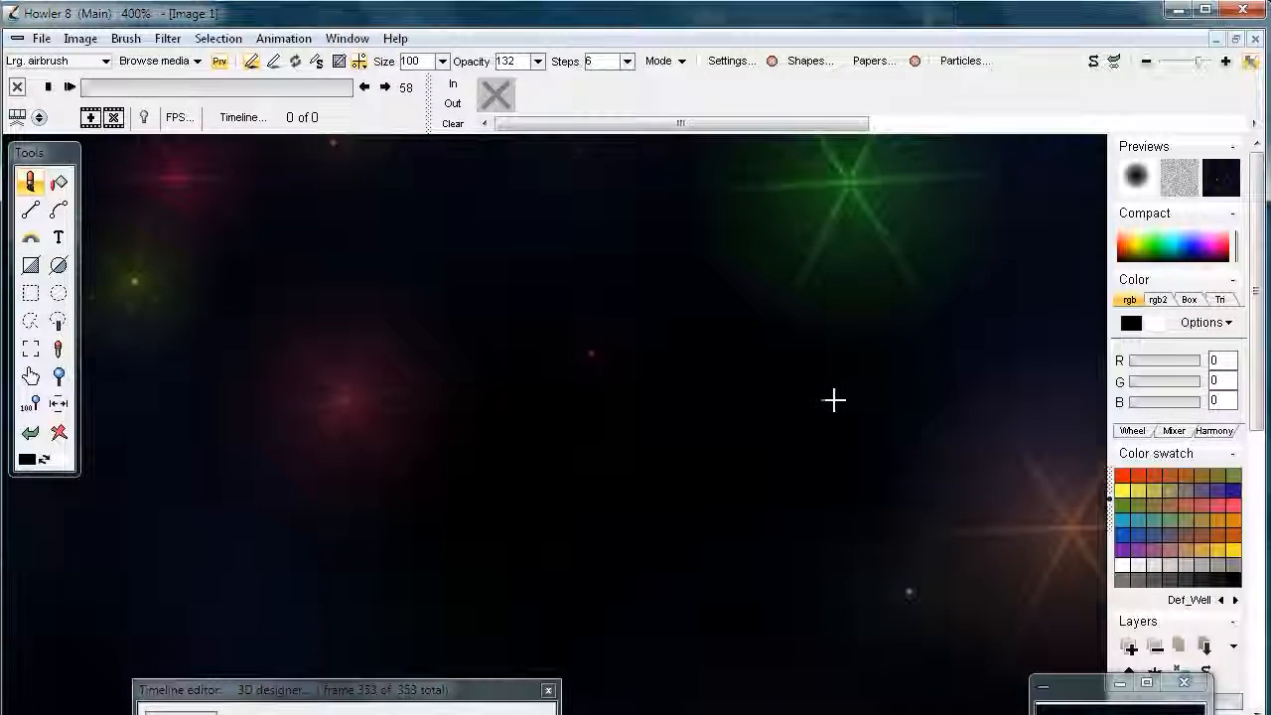
scroll(831, 401, down, 2)
scroll(613, 425, up, 1)
drag(723, 479, 573, 334)
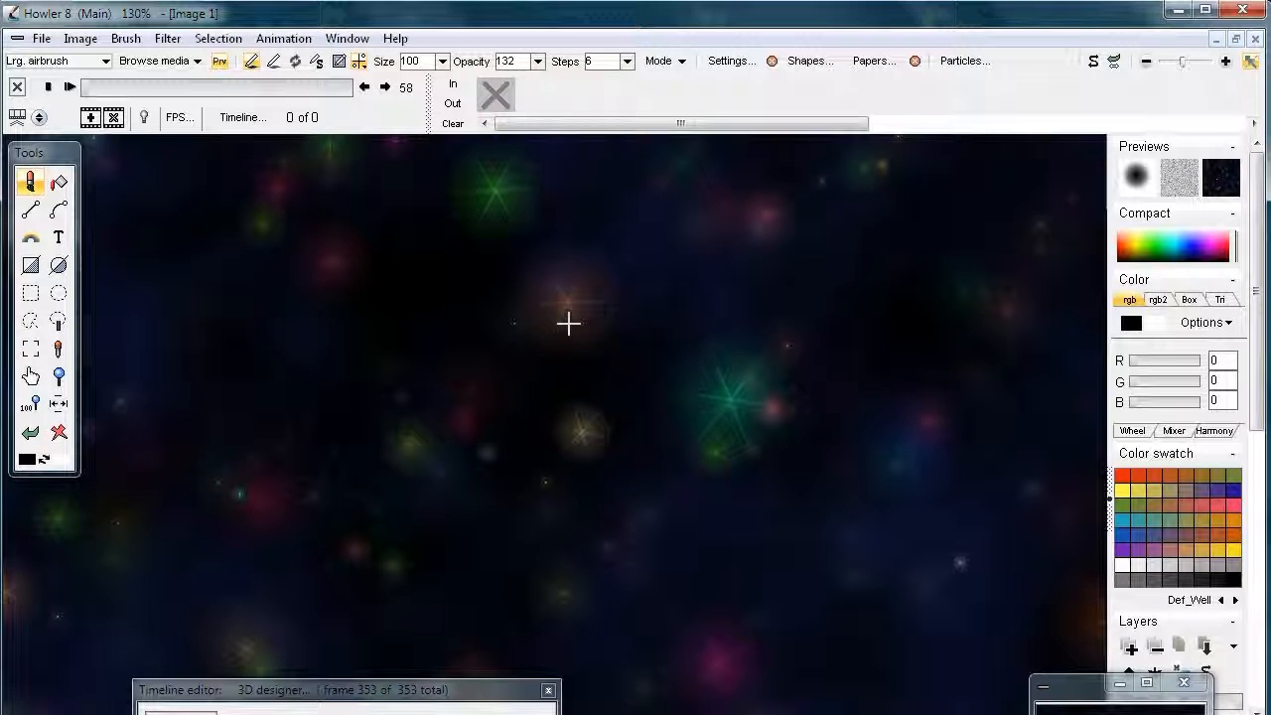
drag(453, 323, 608, 215)
drag(584, 414, 460, 356)
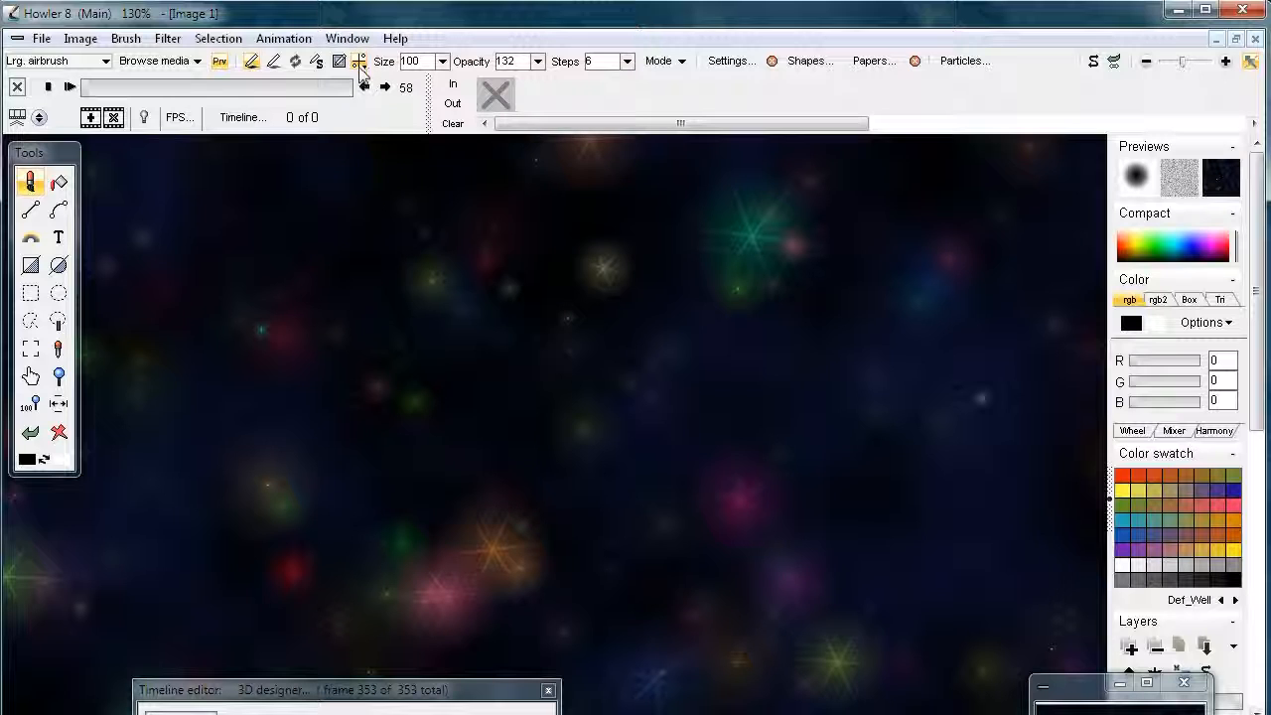
- Open the 3D Designer transform on the starfield, and adjust the heading and the Z position of the view
click(167, 39)
mouse_move(80, 245)
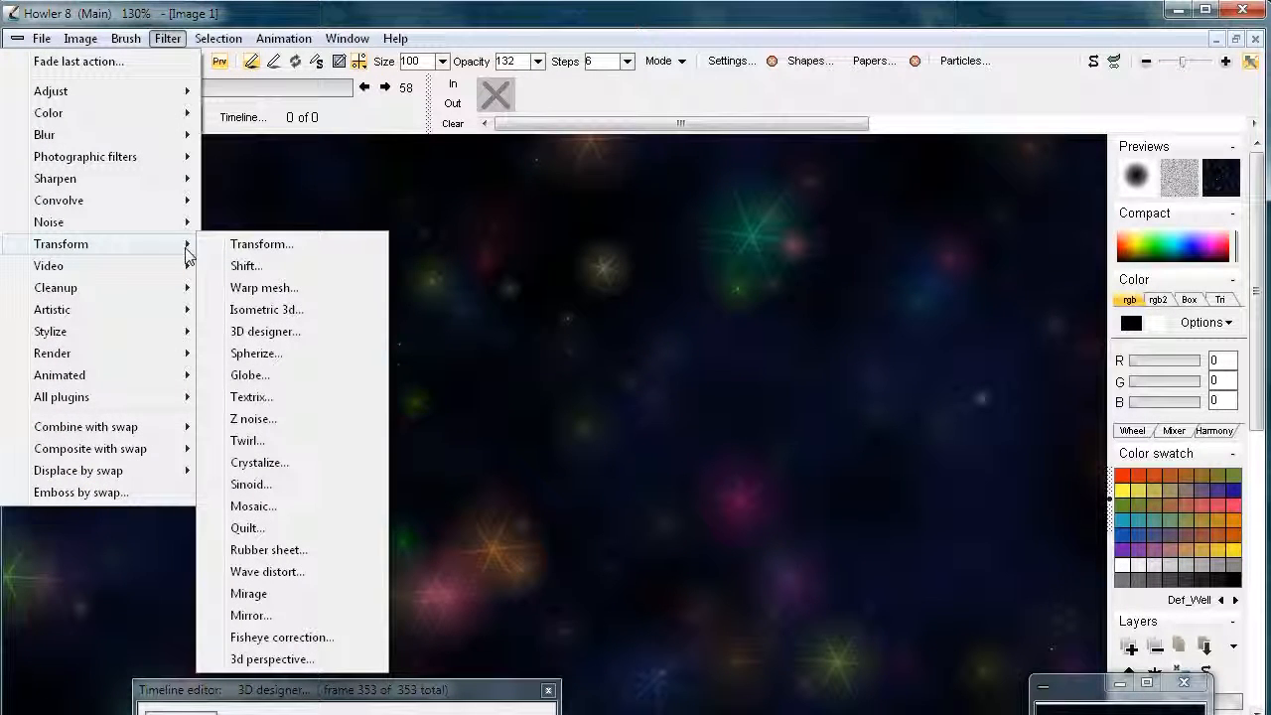
click(284, 334)
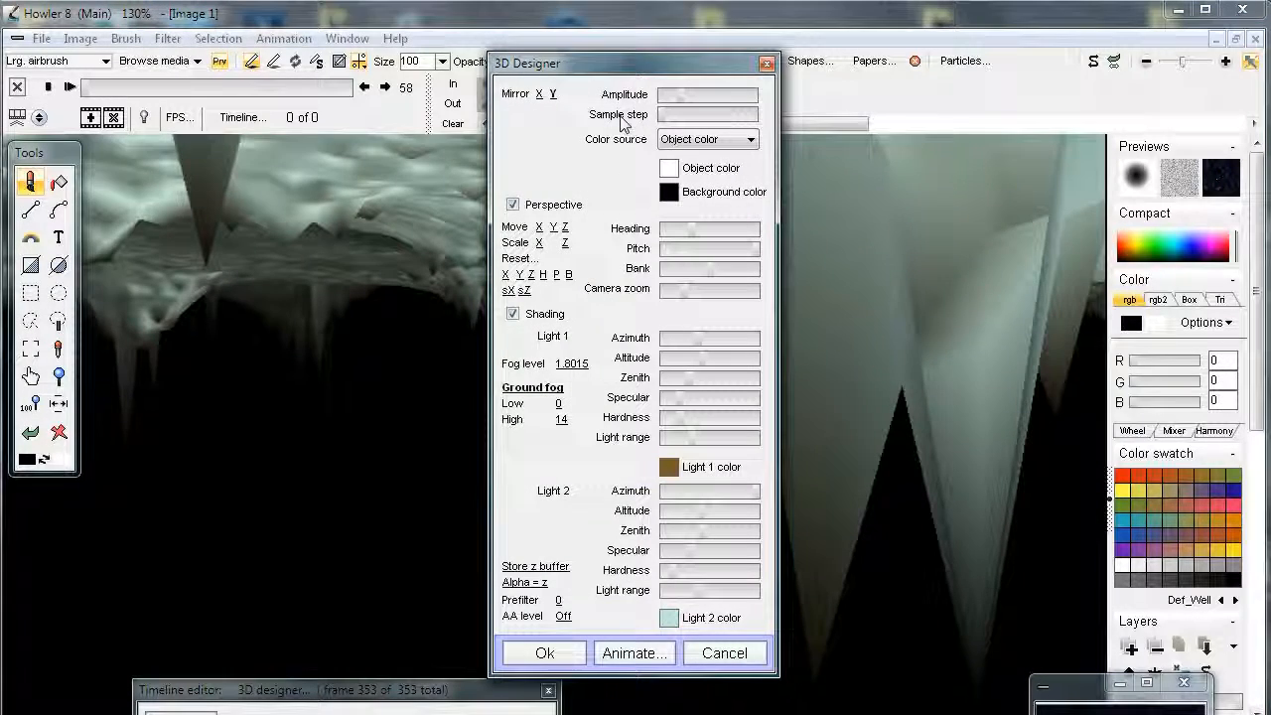
drag(639, 68, 212, 75)
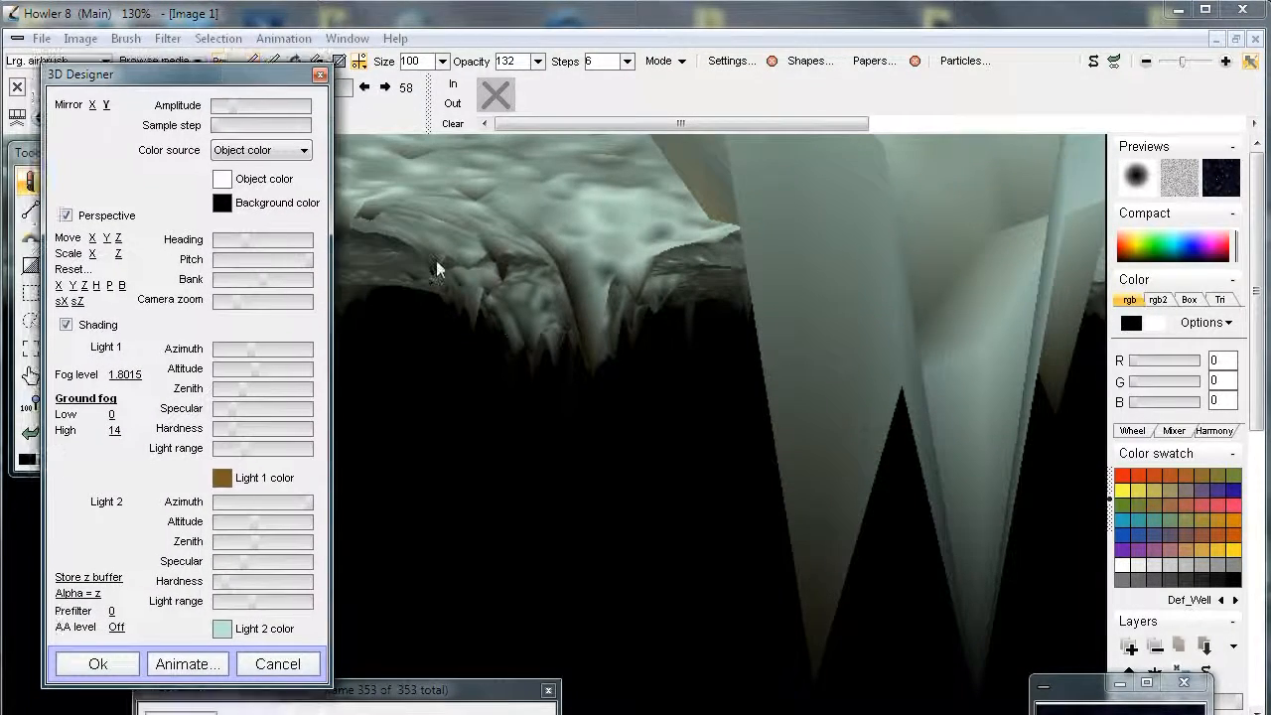
drag(243, 245, 261, 241)
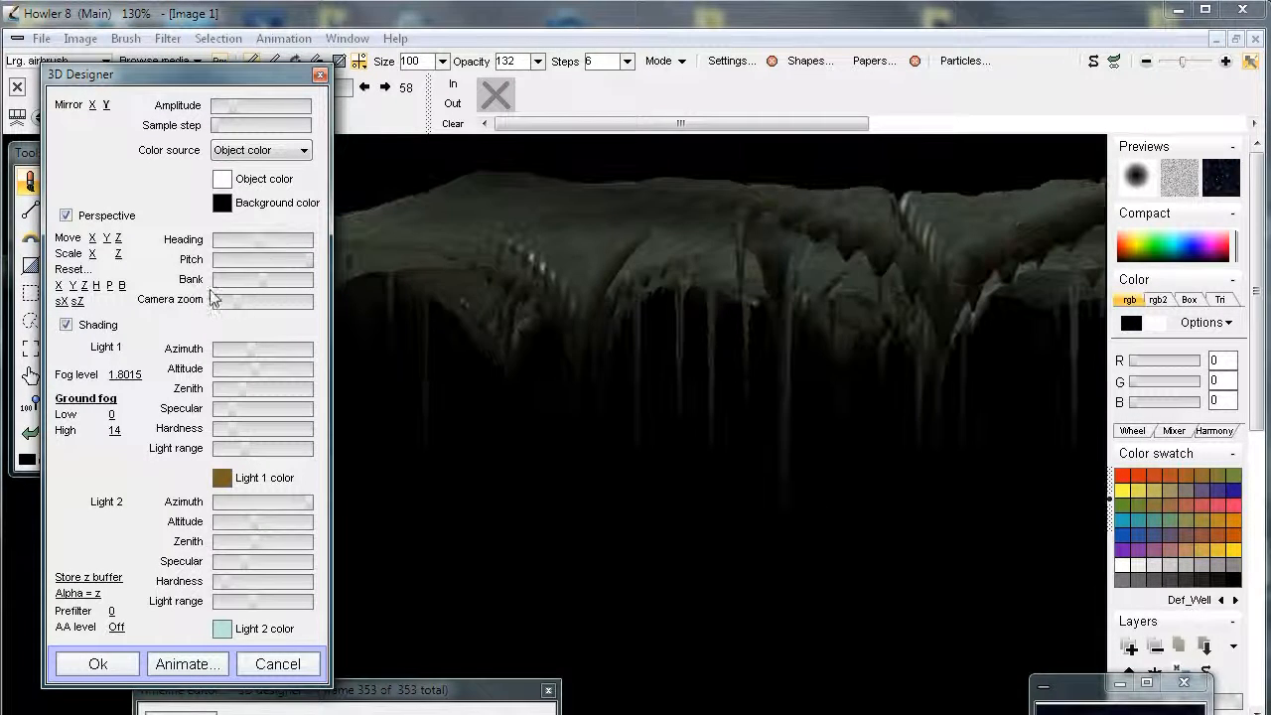
drag(117, 238, 188, 273)
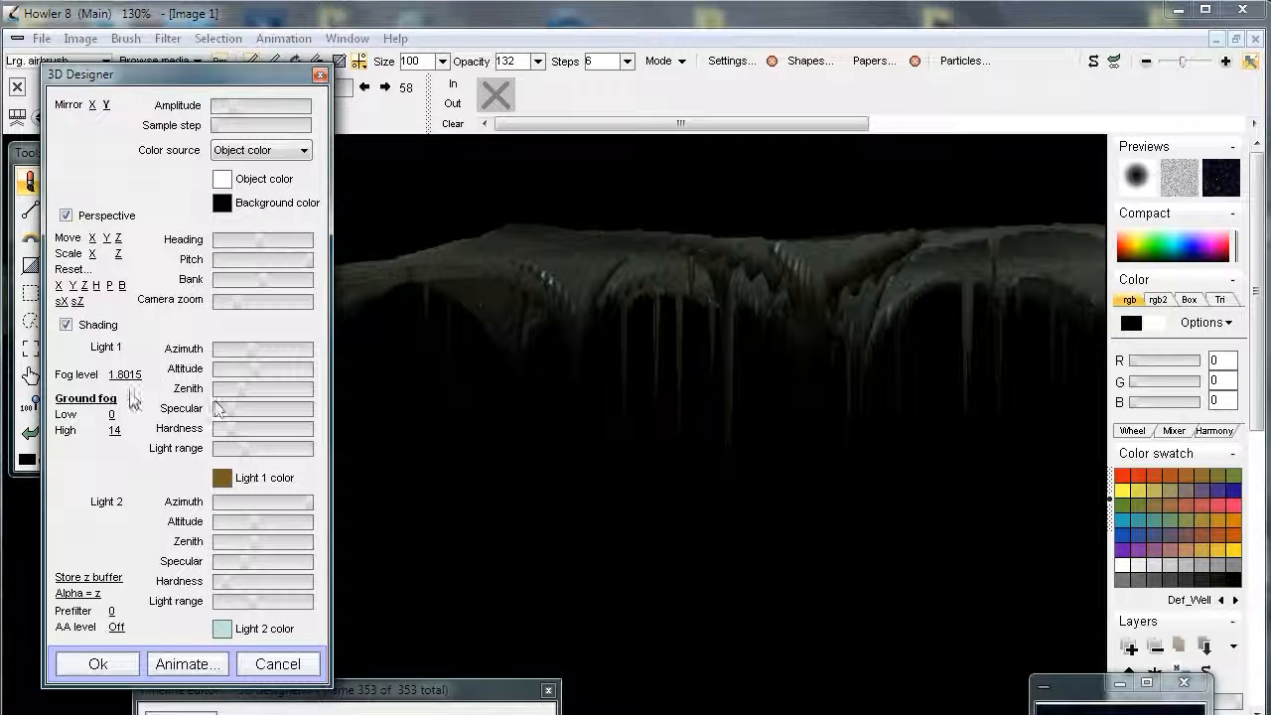
- Lower the 3D scene's fog level to 1.149
drag(132, 373, 12, 387)
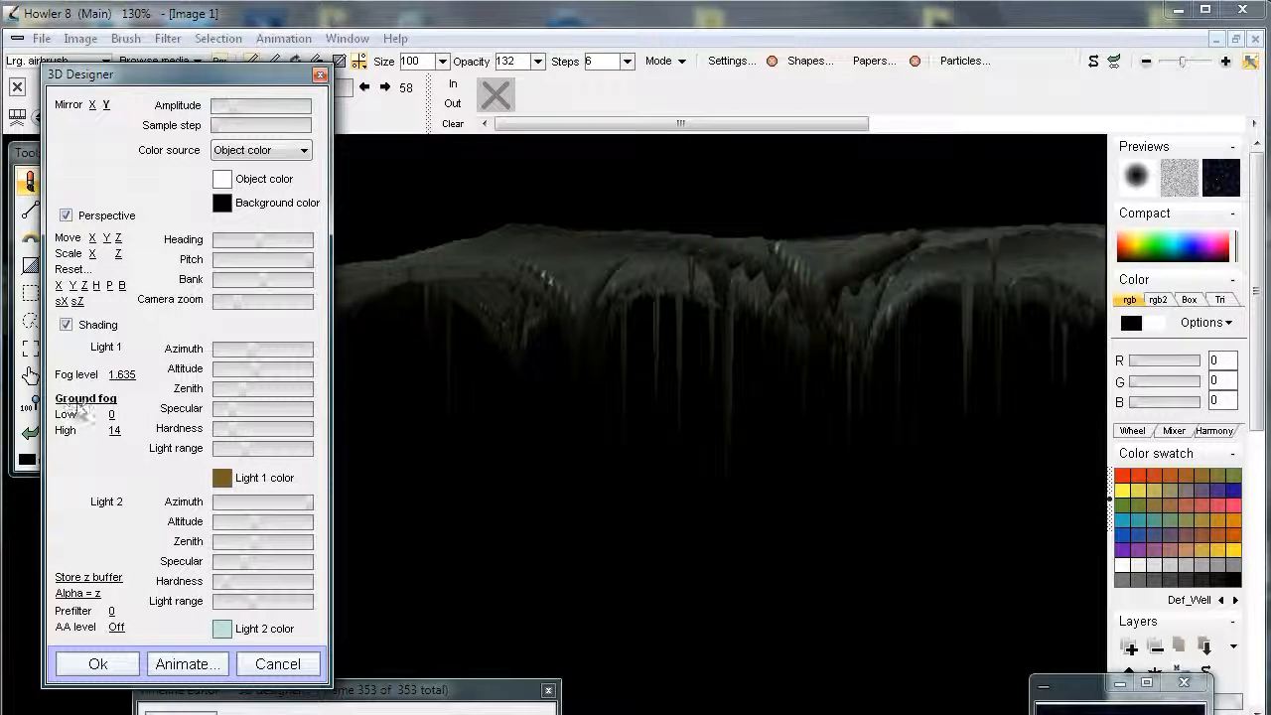
drag(124, 376, 111, 373)
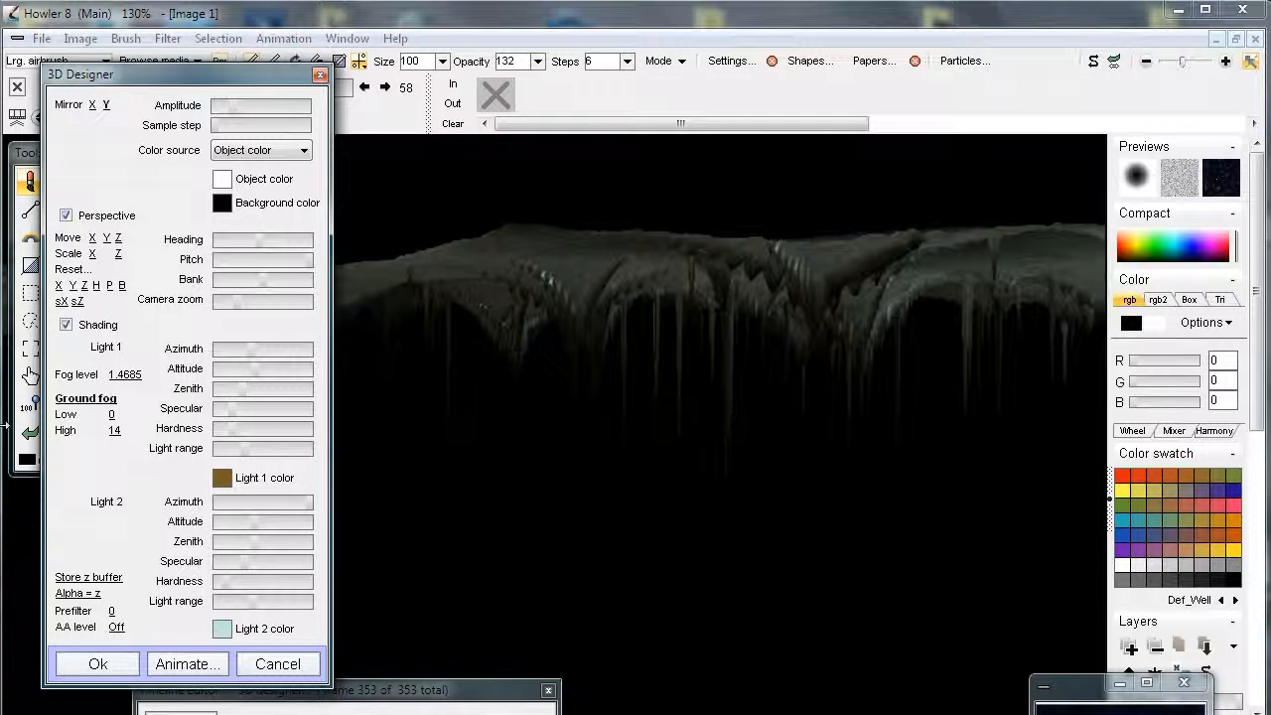
drag(132, 374, 35, 395)
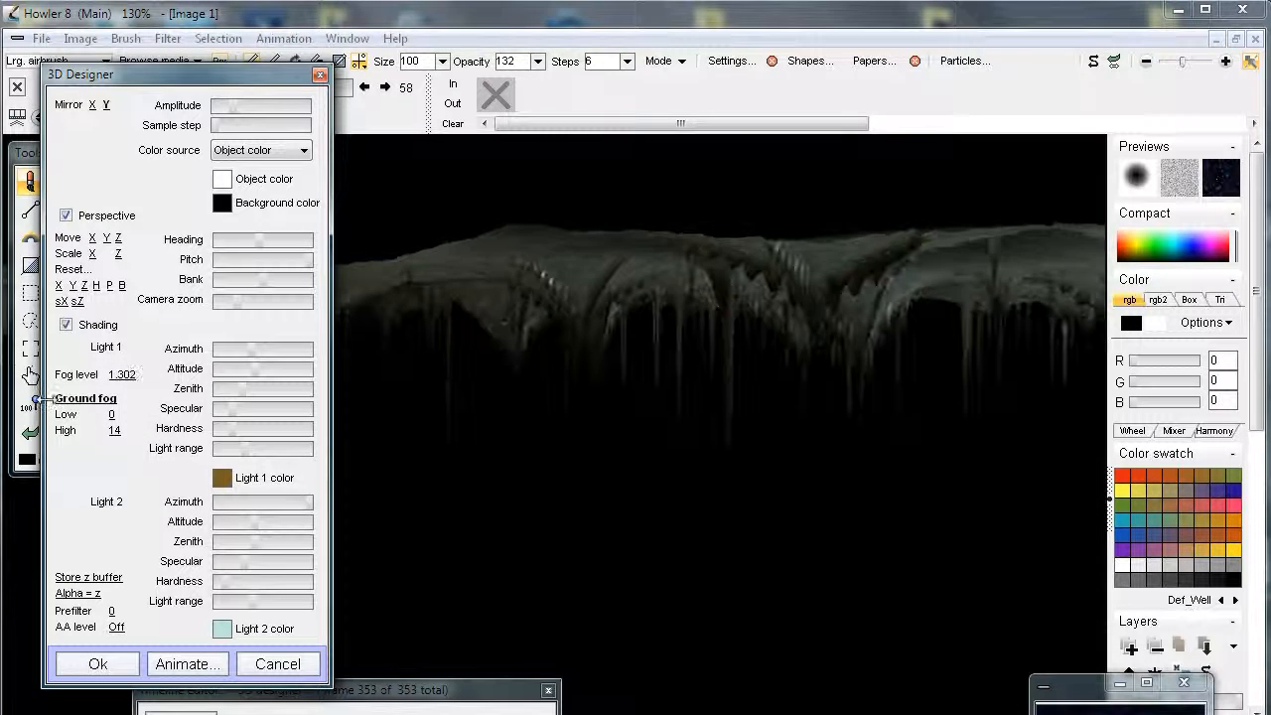
drag(129, 373, 35, 384)
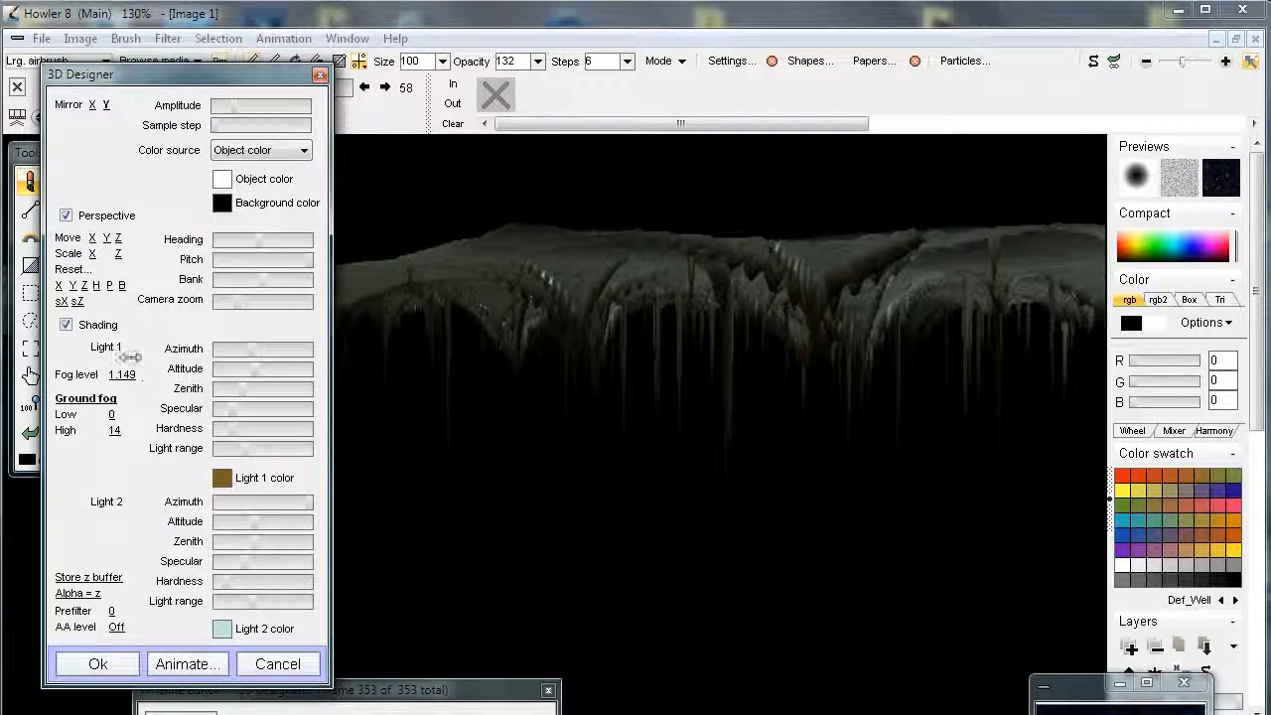
- Bring the view closer to the terrain along Z and increase the light range of Light 1 and Light 2
drag(164, 85, 334, 88)
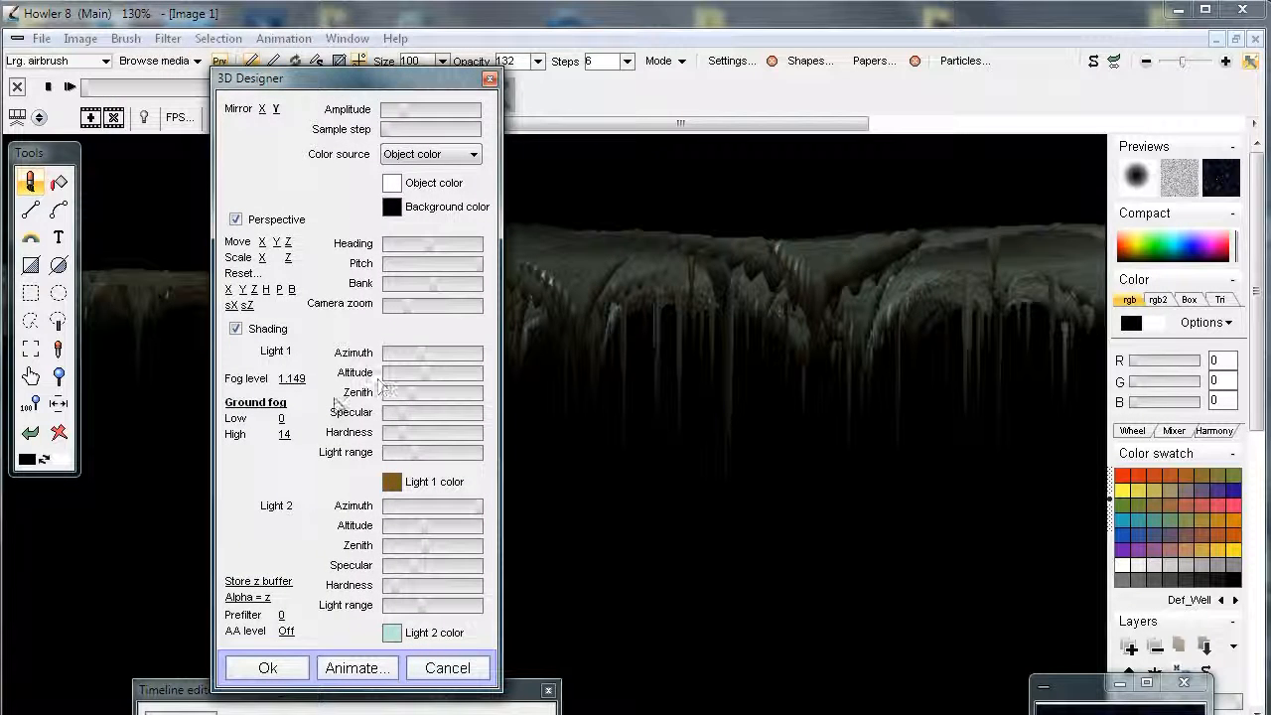
drag(289, 243, 341, 315)
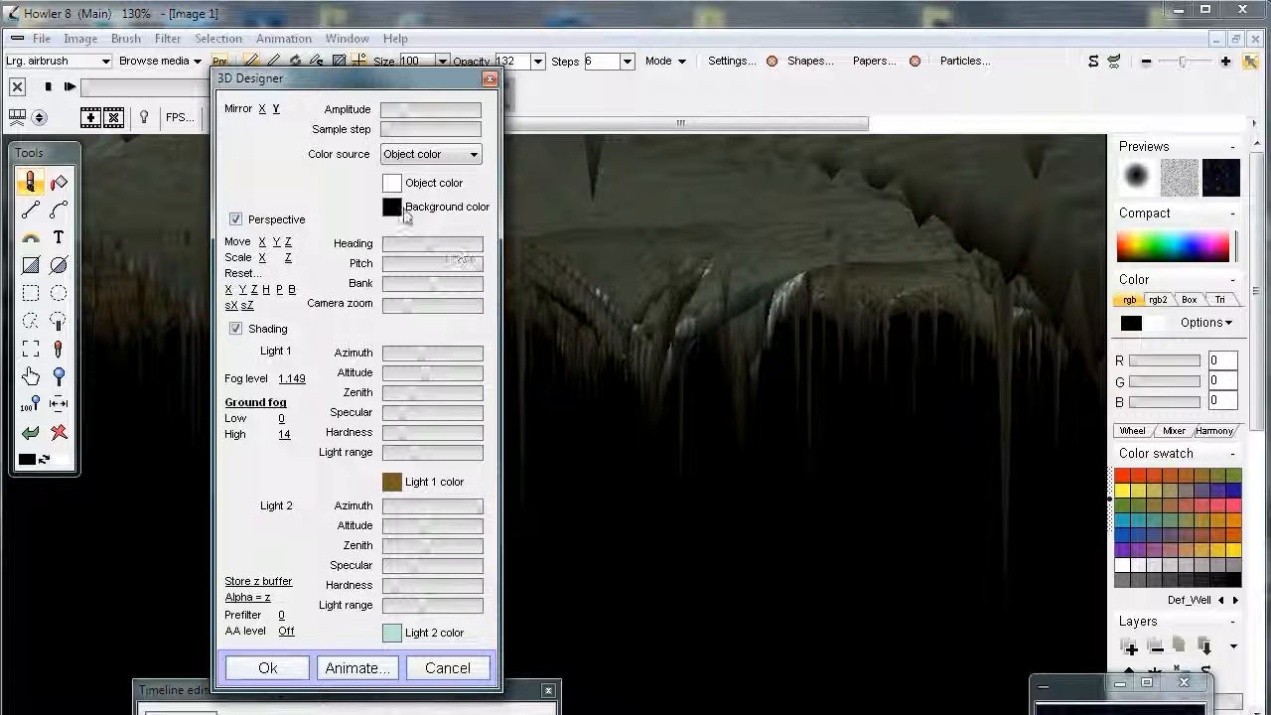
mouse_move(440, 453)
mouse_down()
mouse_move(476, 454)
mouse_move(450, 452)
mouse_up()
mouse_move(426, 608)
mouse_down()
mouse_move(455, 609)
mouse_move(440, 600)
mouse_up()
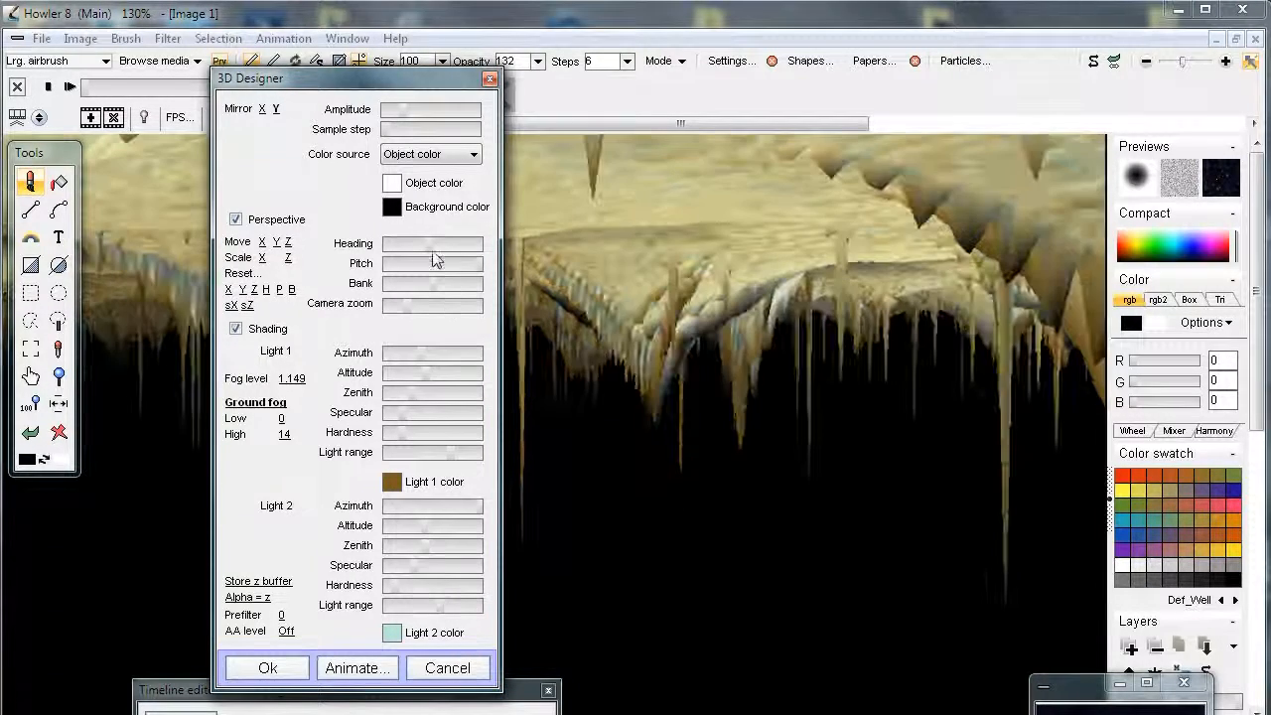
- Increase the terrain's amplitude slightly to lengthen the hanging stalactites
mouse_move(417, 119)
mouse_down()
mouse_move(401, 114)
mouse_move(499, 116)
mouse_move(415, 121)
mouse_up()
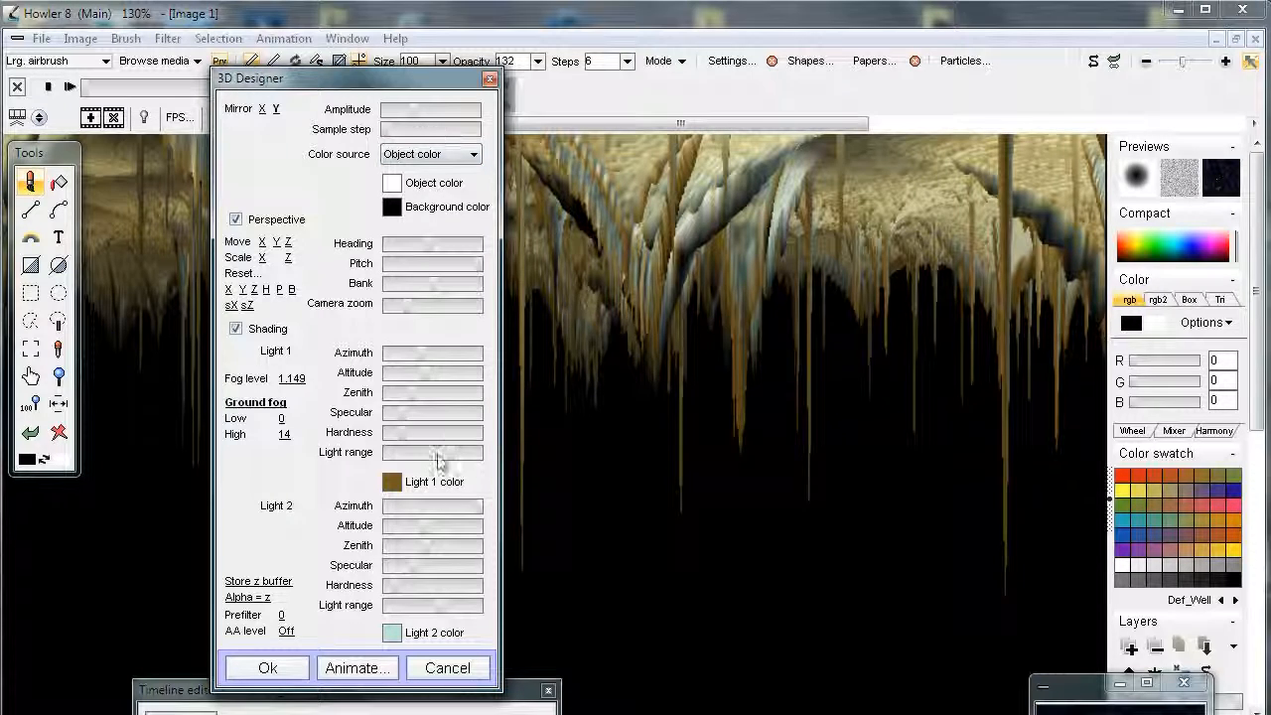
drag(414, 108, 412, 110)
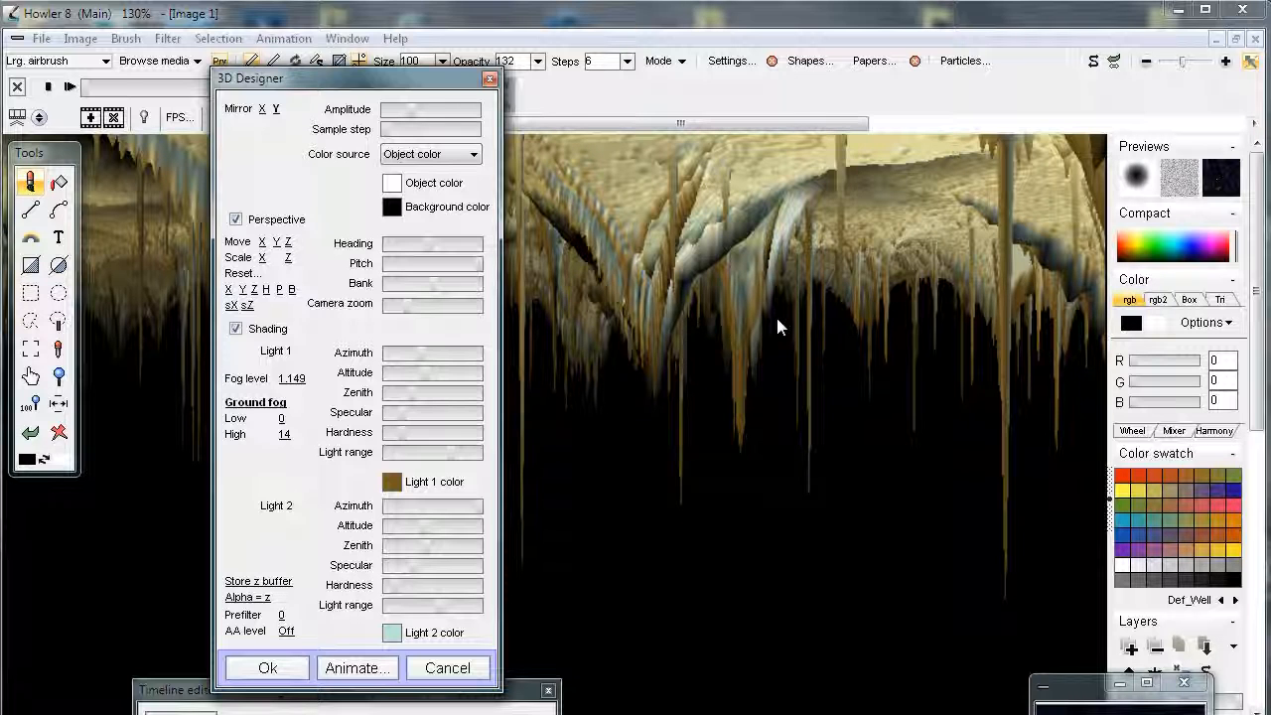
mouse_move(413, 109)
mouse_down()
mouse_move(431, 112)
mouse_move(403, 118)
mouse_move(413, 112)
mouse_up()
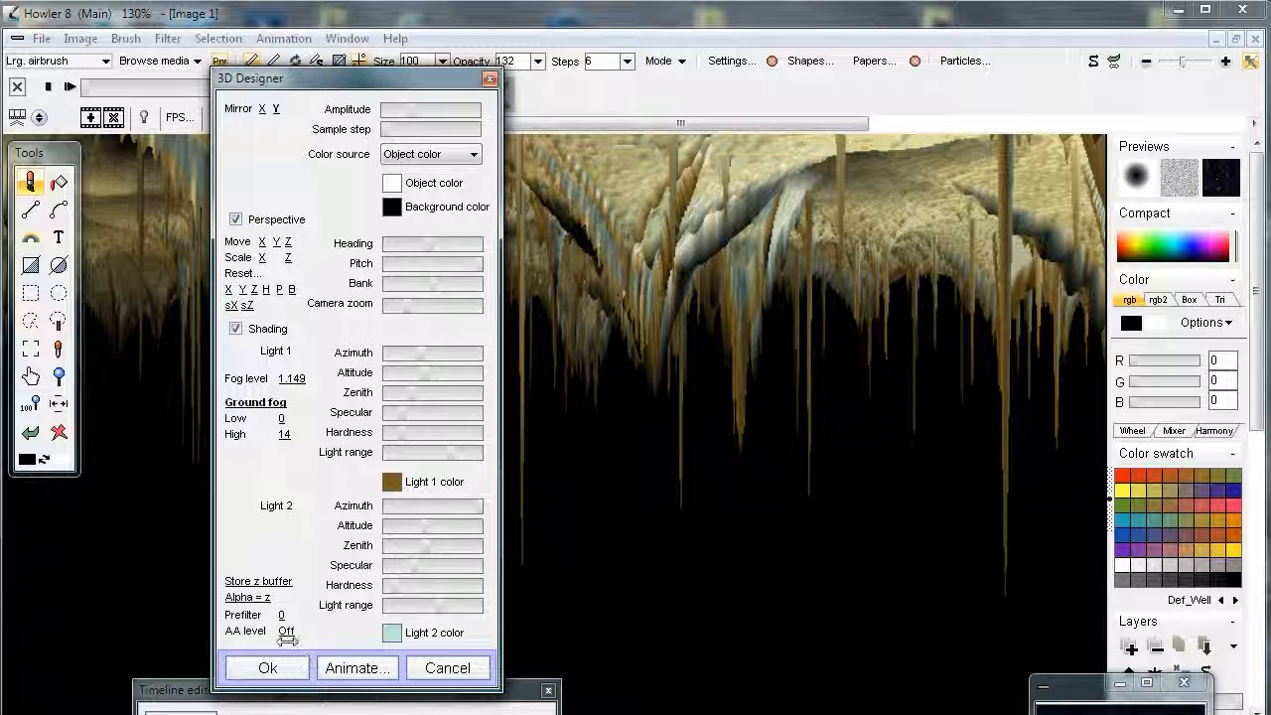
- Try a prefilter of 100 on the terrain, and return the prefilter to 0
drag(307, 616, 704, 624)
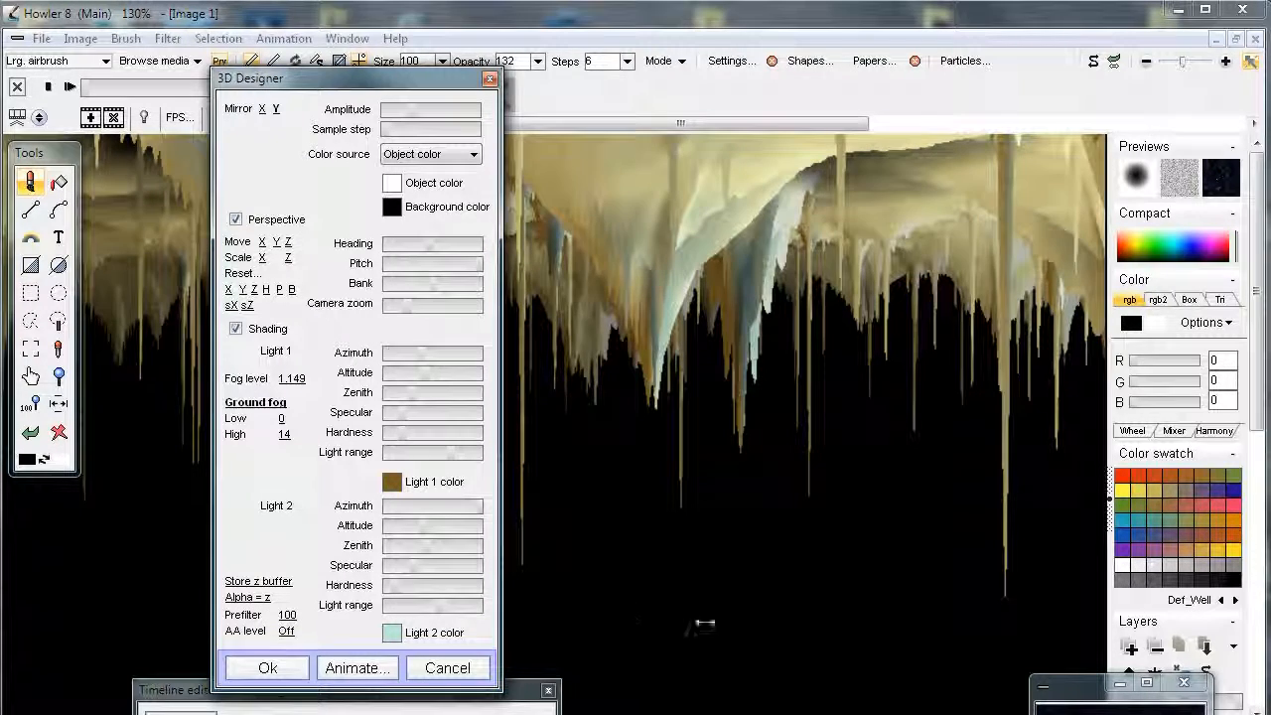
drag(502, 615, 5, 629)
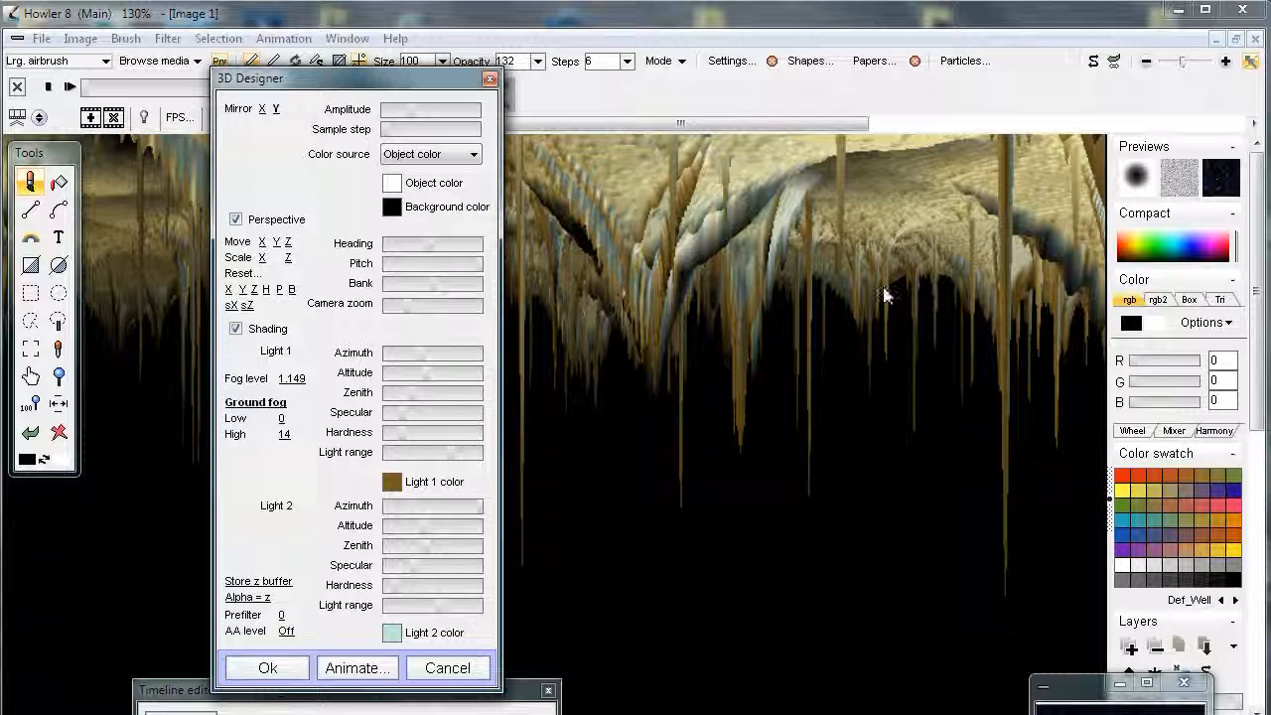
- Set the terrain's prefilter to 81 and lower the fog level to 0.723
drag(358, 84, 218, 44)
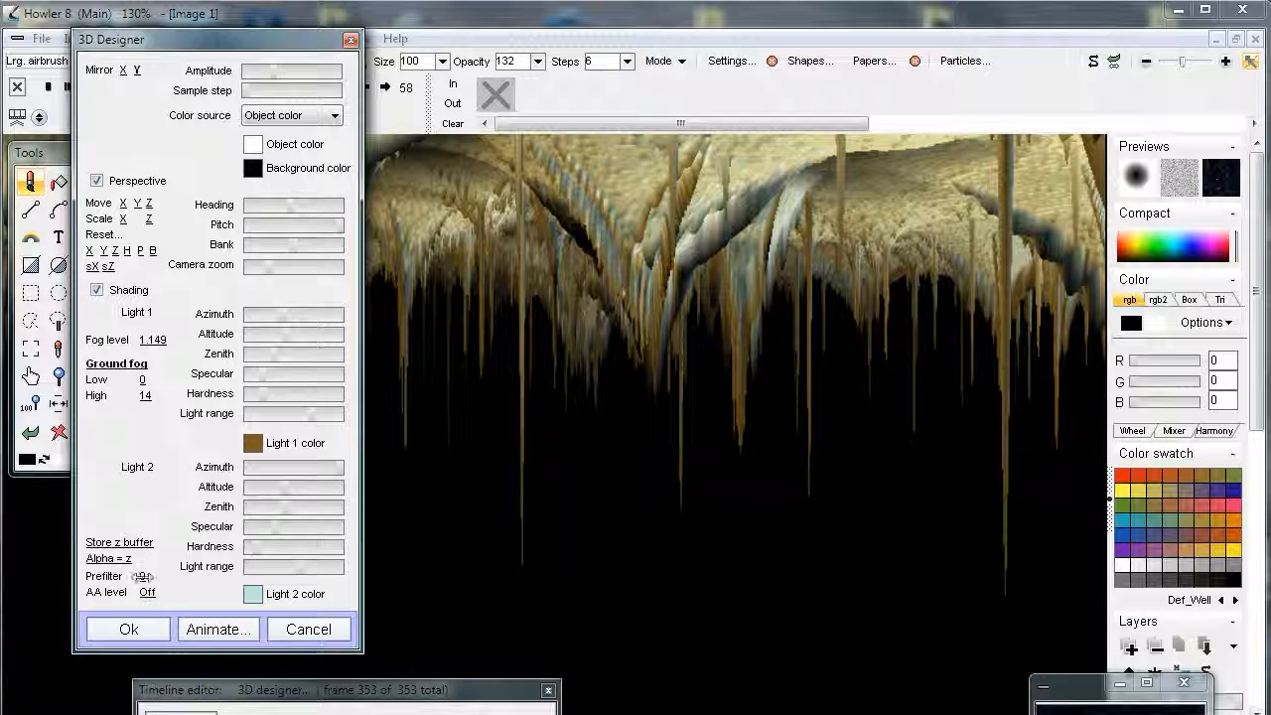
drag(195, 583, 391, 587)
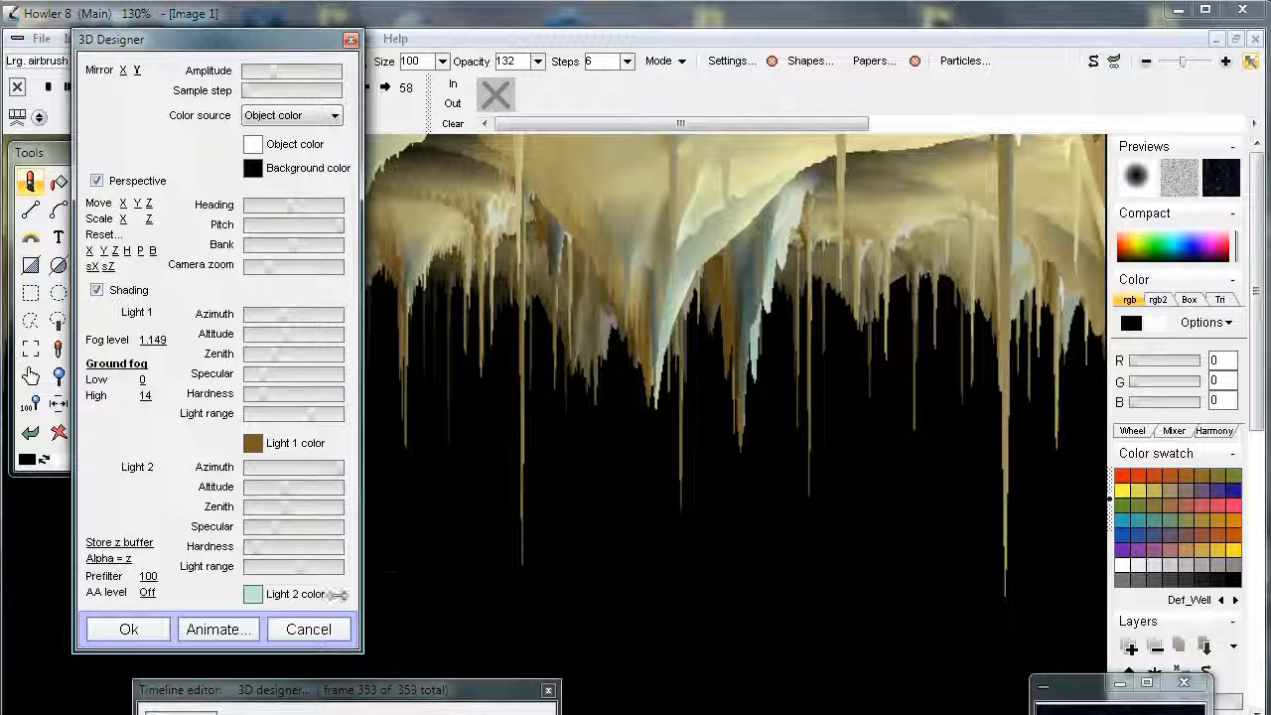
drag(248, 594, 182, 589)
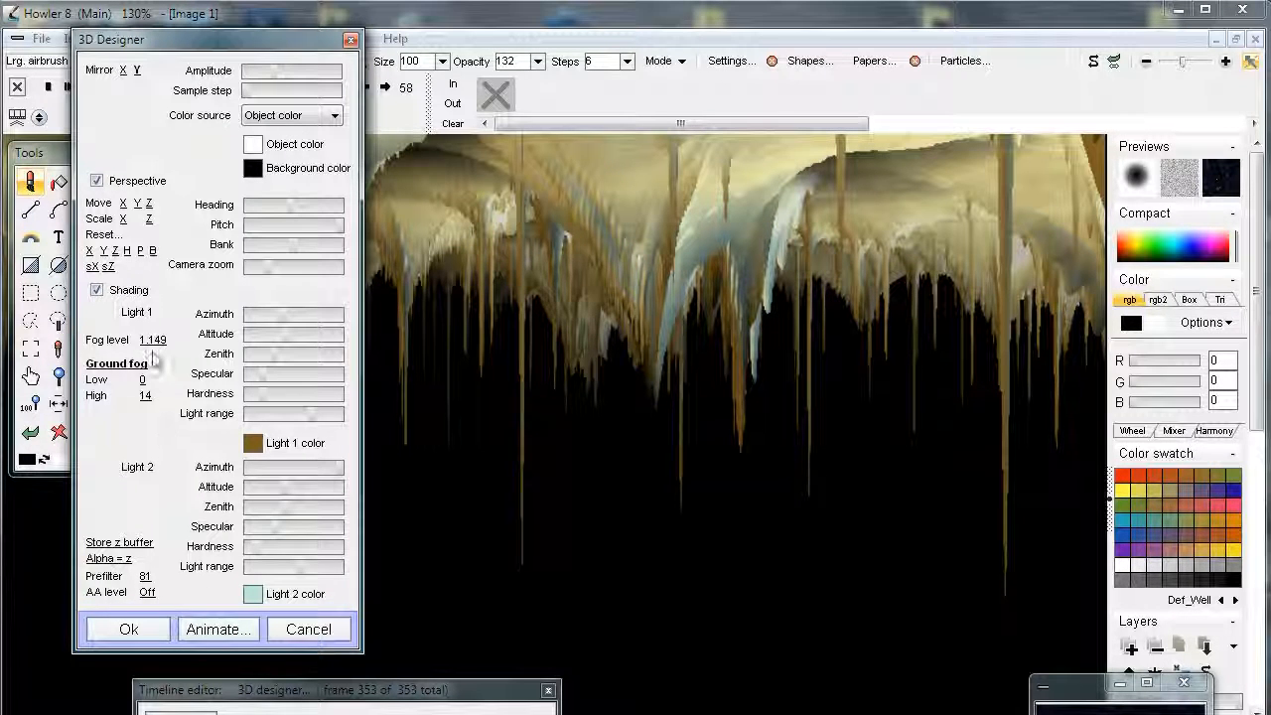
drag(152, 340, 5, 340)
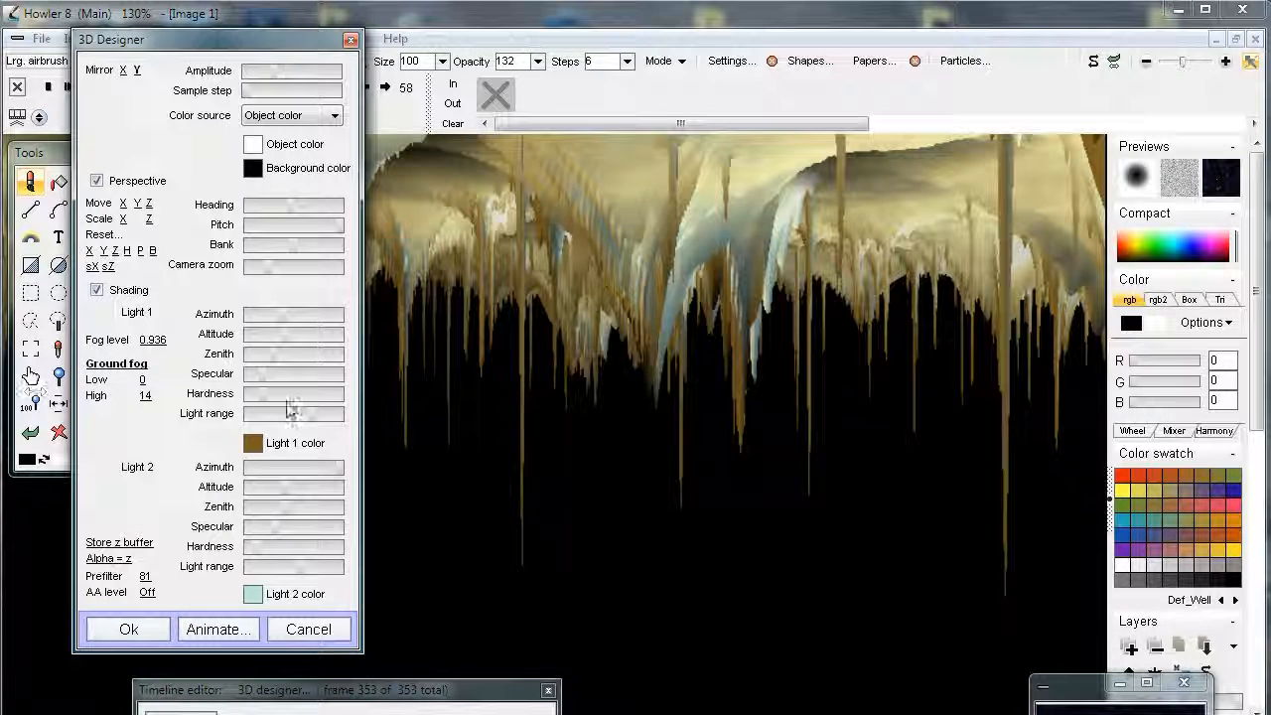
drag(152, 339, 6, 331)
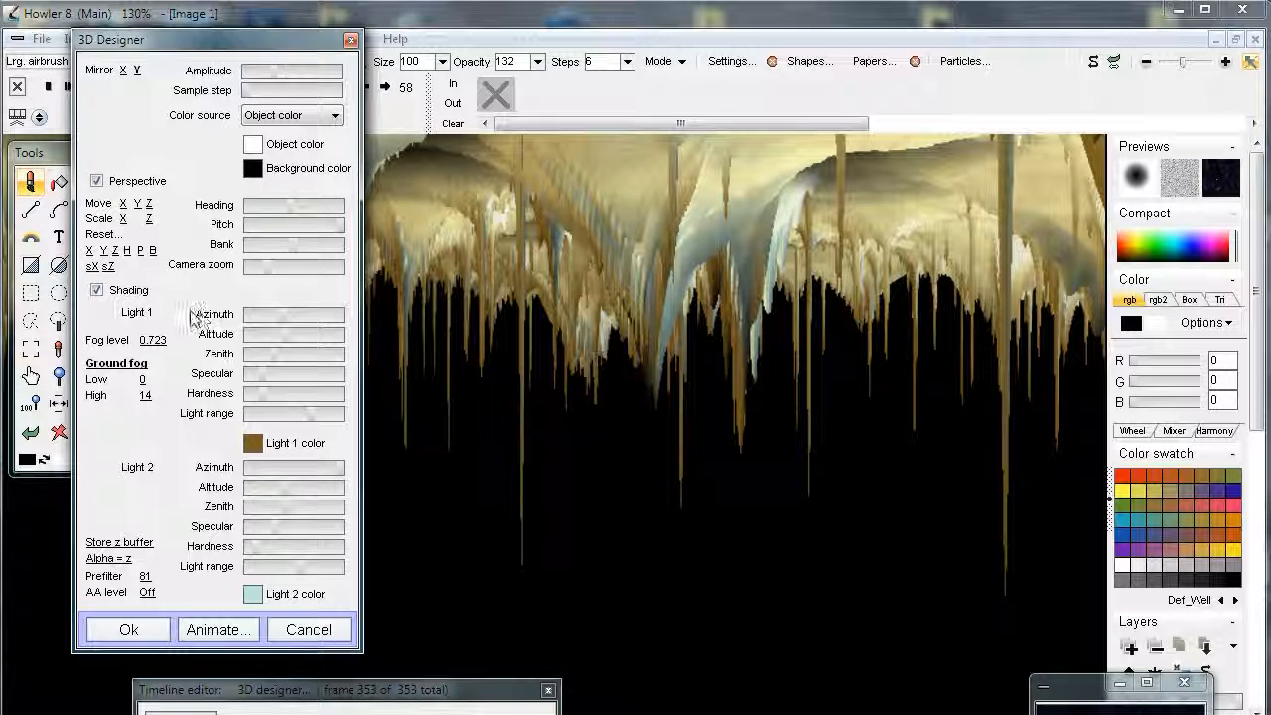
- Move the terrain farther away along Z and adjust its pitch until the whole cave ceiling is seen nearly edge-on
drag(141, 202, 471, 264)
drag(339, 226, 322, 229)
drag(306, 222, 341, 235)
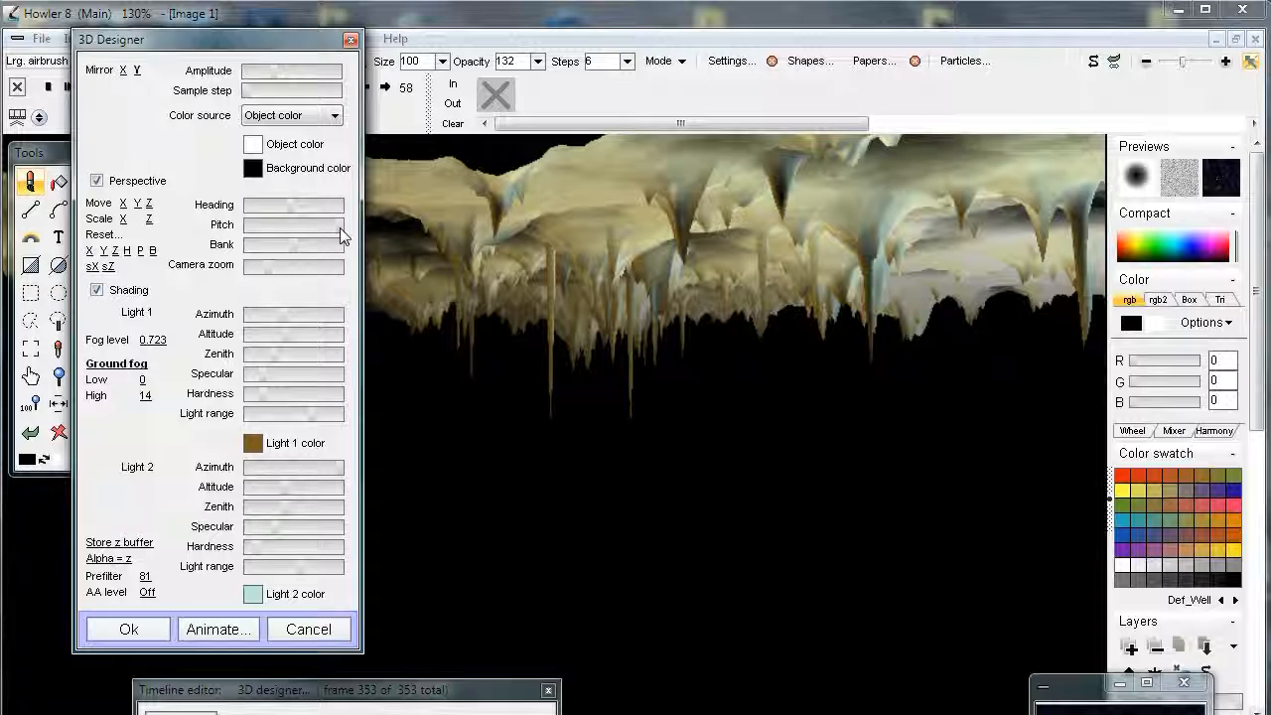
drag(340, 229, 344, 229)
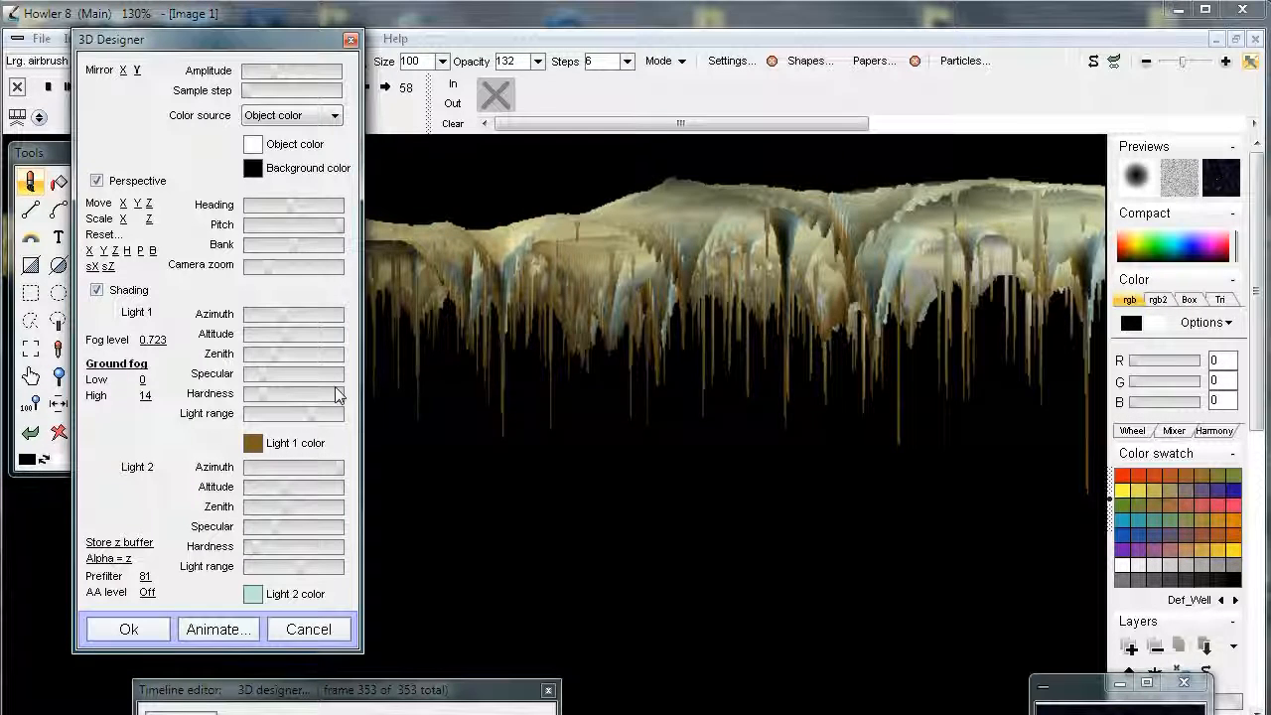
- Mirror the terrain in Y to form a cave floor, spread the halves apart along Y, and bring them closer along Z
click(137, 70)
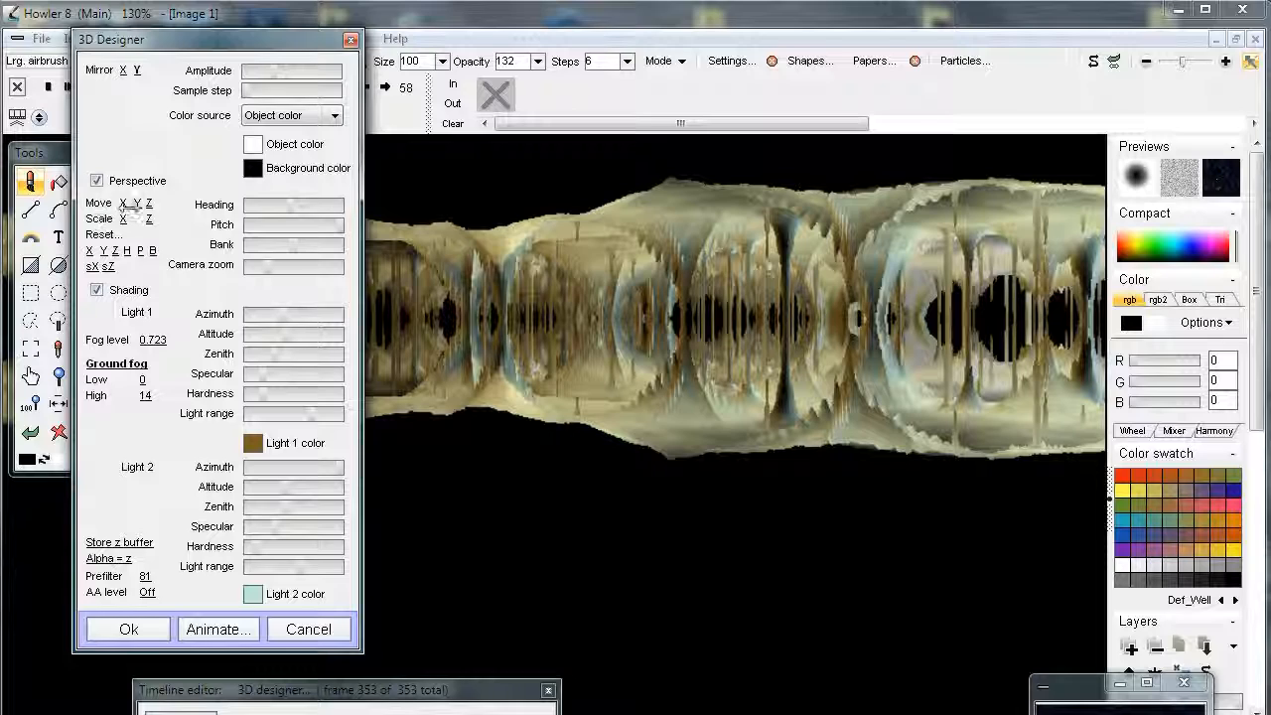
drag(137, 204, 100, 194)
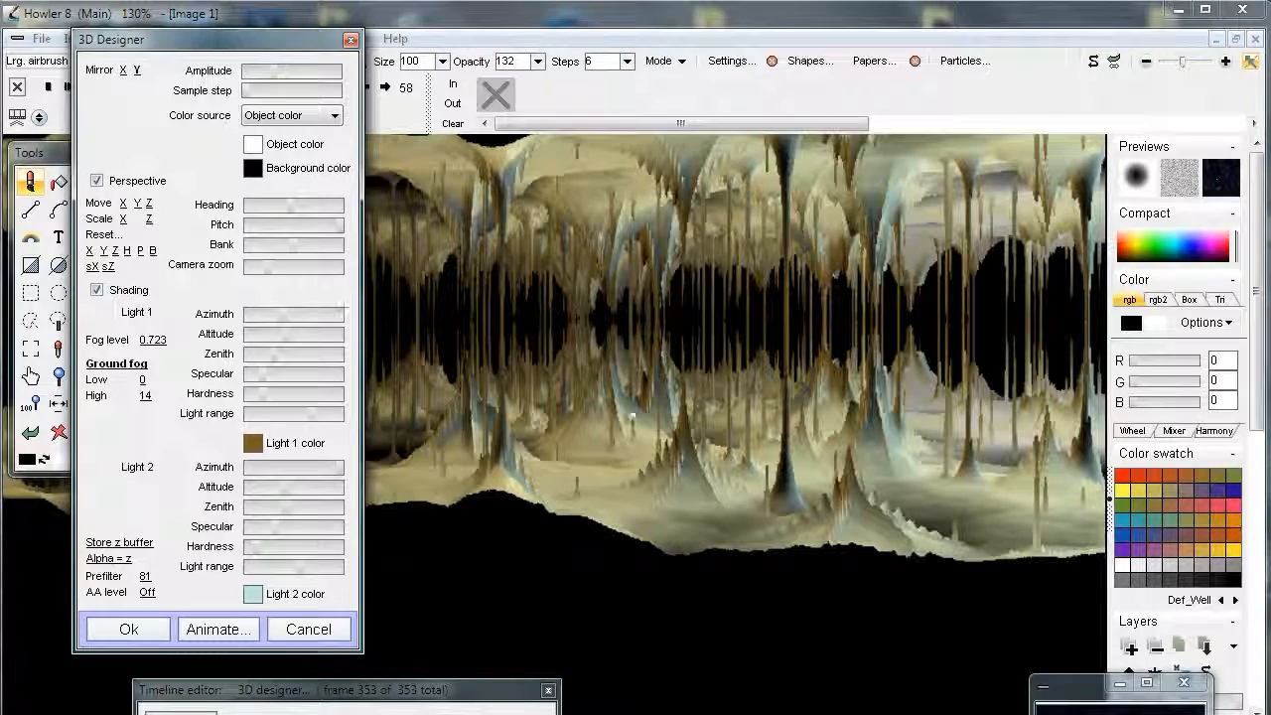
click(699, 342)
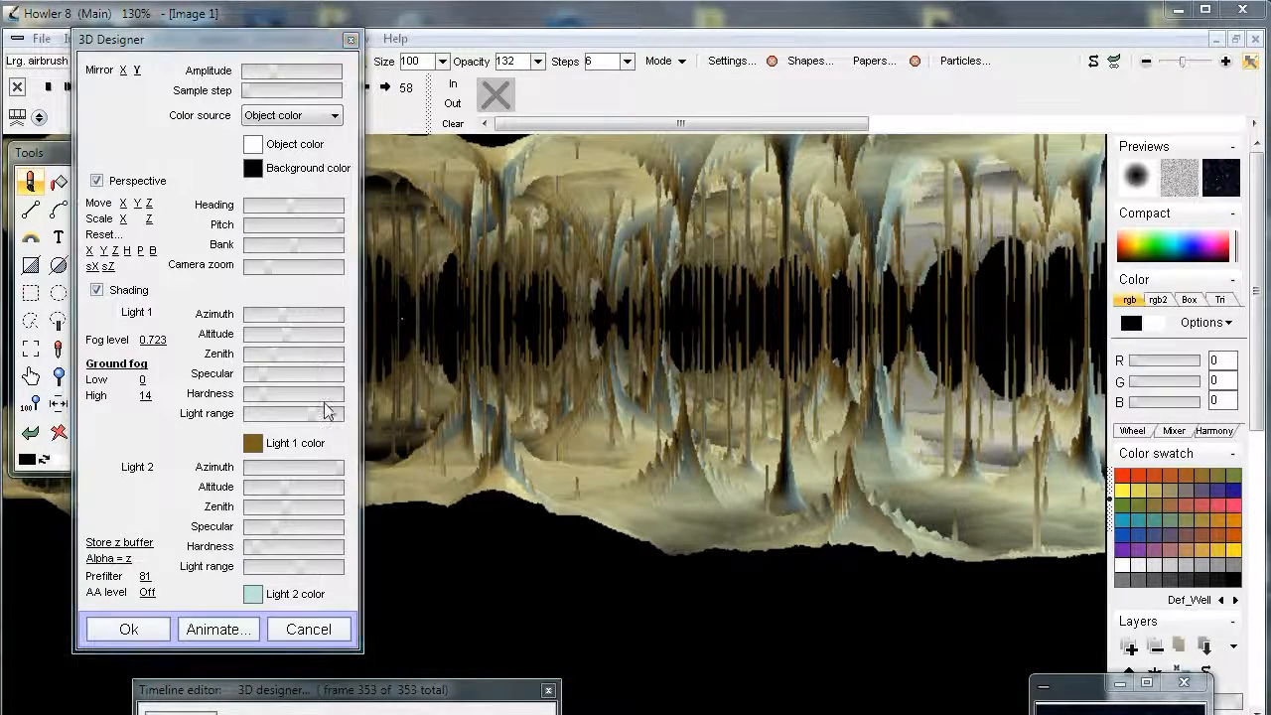
drag(149, 202, 5, 219)
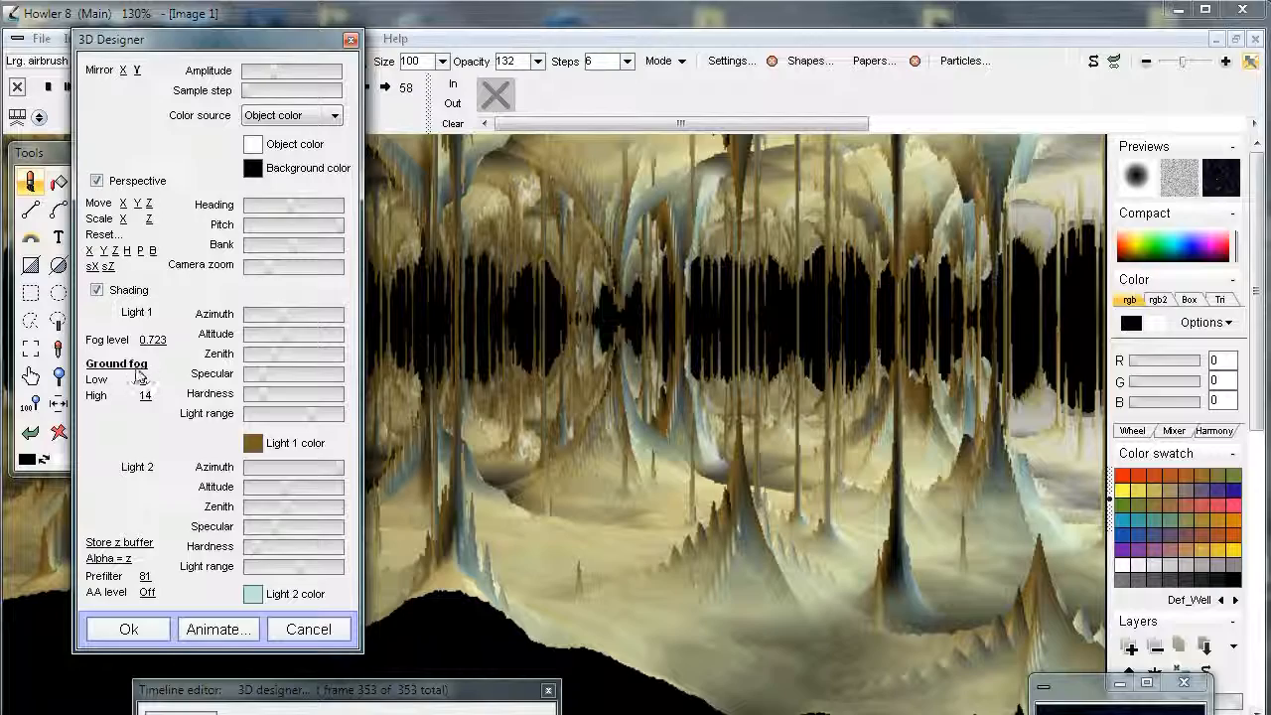
- Compare the cave with ground fog off and on, and set the ground fog's High value to 32
click(140, 378)
click(194, 372)
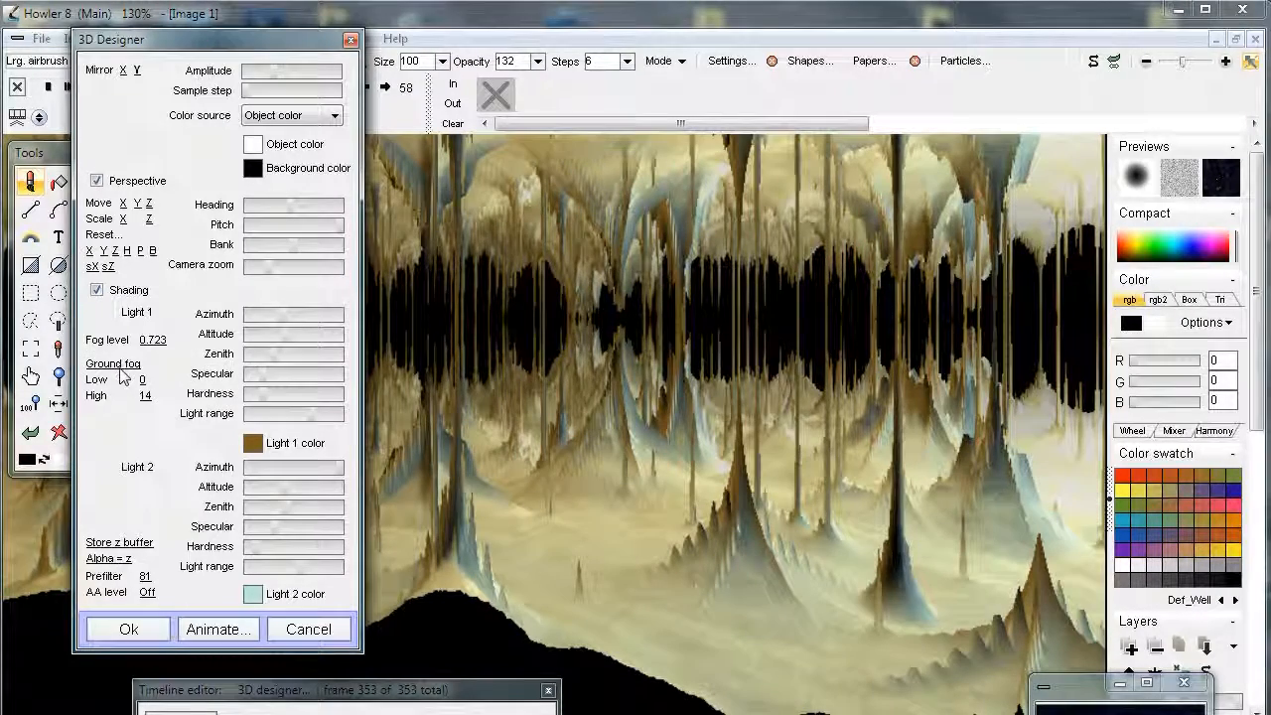
click(123, 373)
click(174, 403)
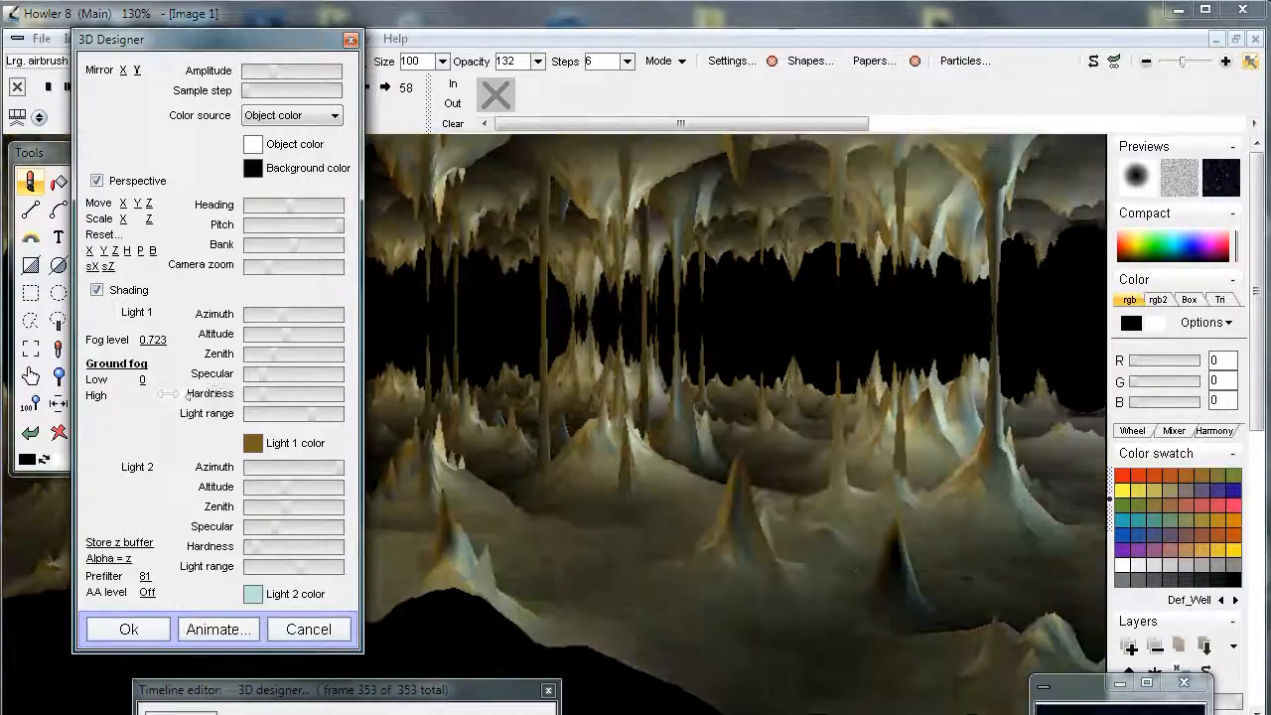
mouse_move(168, 395)
mouse_down()
mouse_move(124, 395)
mouse_move(233, 397)
mouse_move(144, 397)
mouse_up()
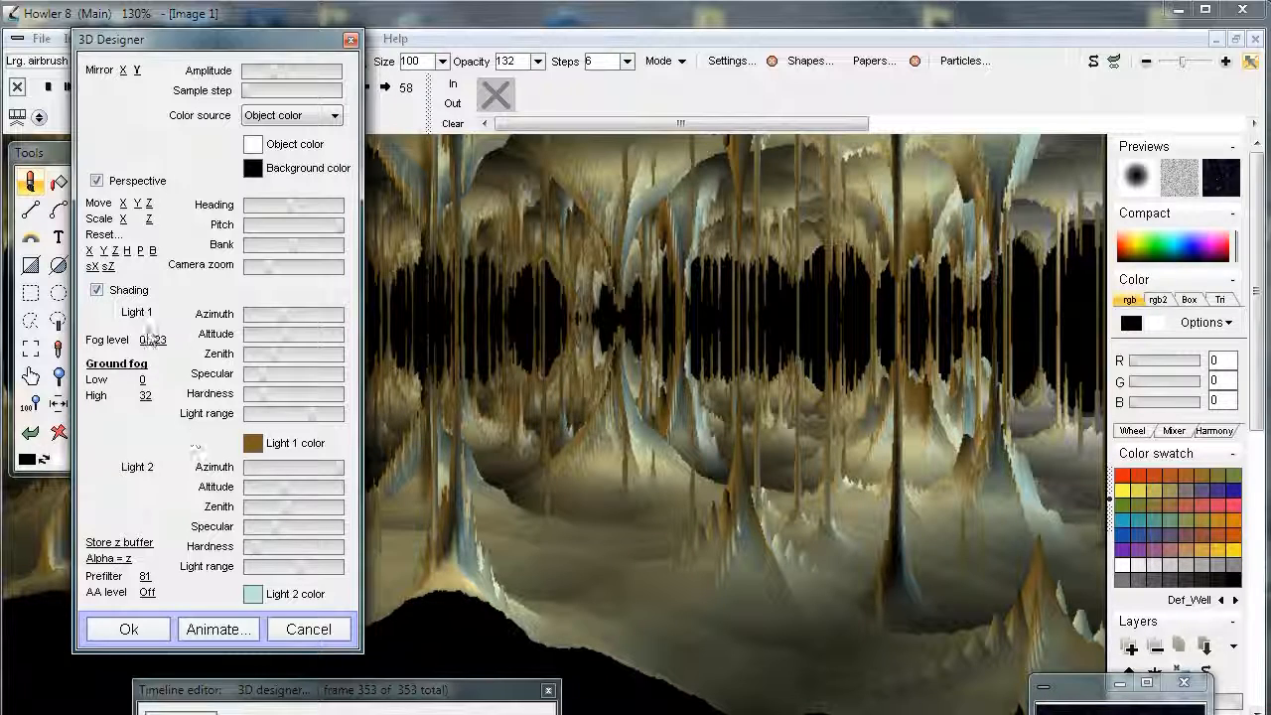
- Try different fog levels on the mirrored cave and set the fog level to 1.2315
drag(152, 340, 5, 330)
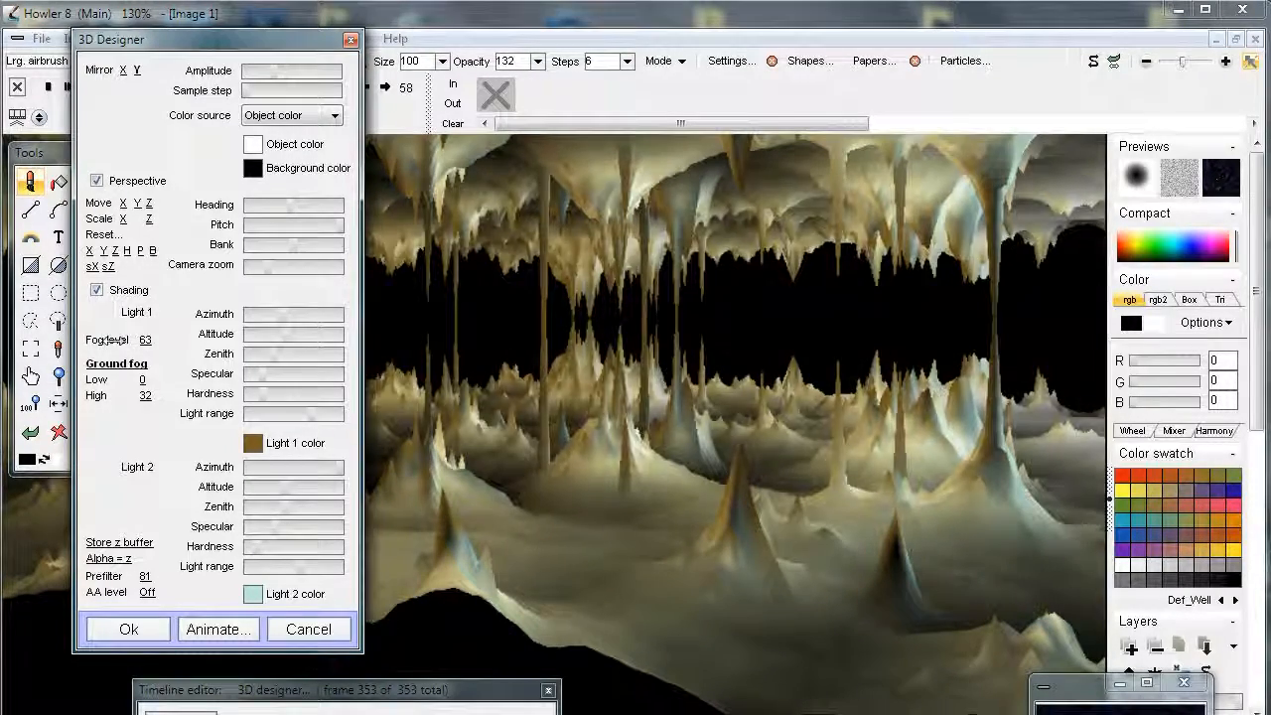
drag(111, 340, 471, 345)
drag(554, 345, 474, 341)
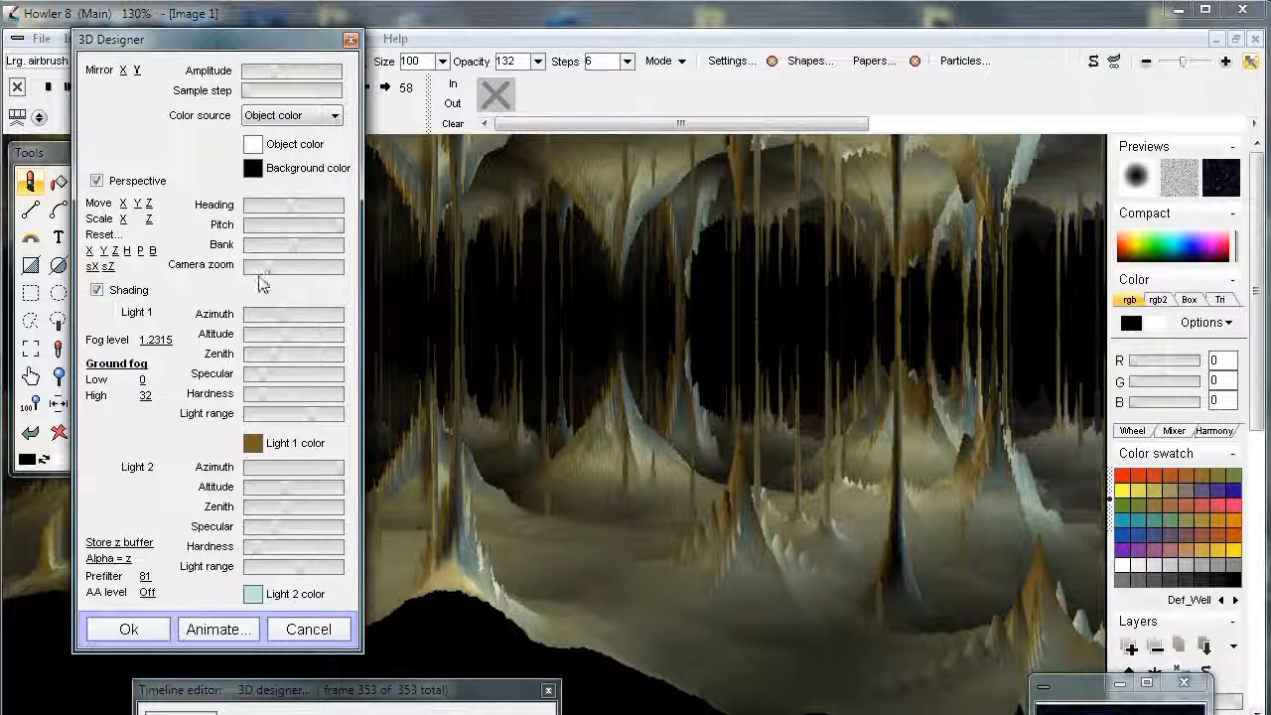
- Reframe the mirrored cave along Z with a lower heading, and leave the 3D Designer without applying it to the image
drag(147, 200, 80, 260)
drag(293, 207, 274, 207)
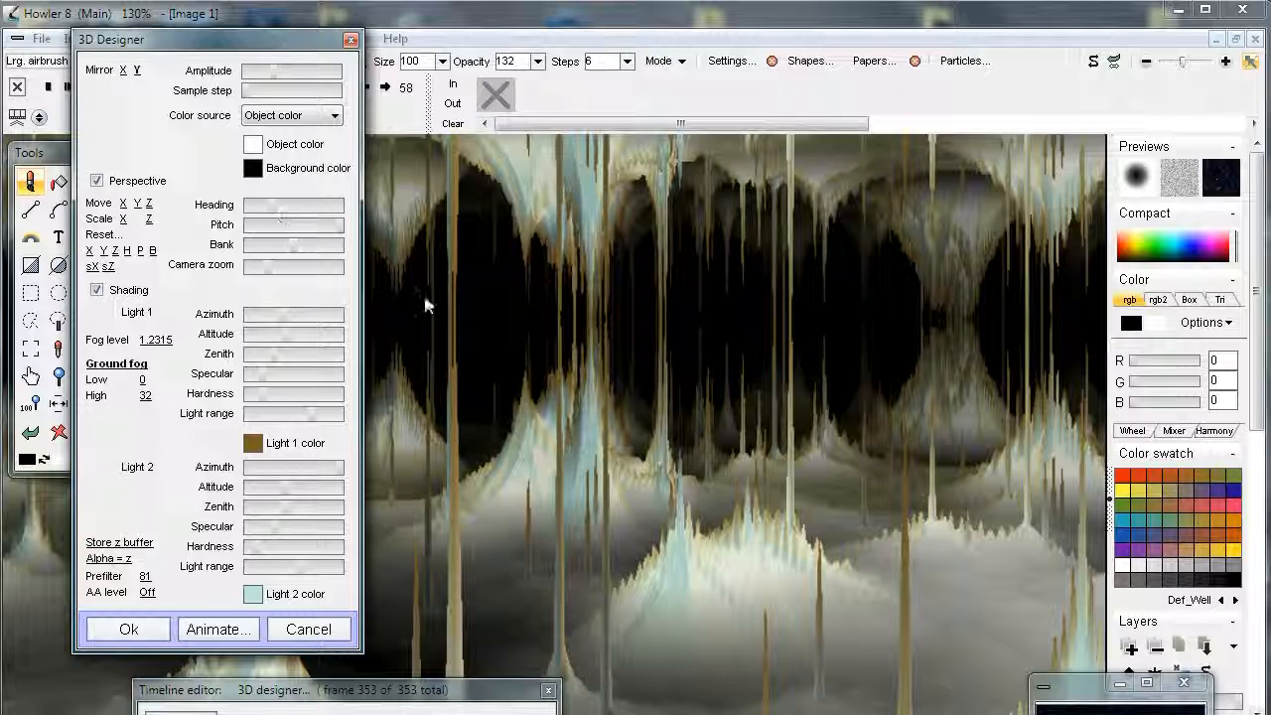
drag(147, 203, 258, 240)
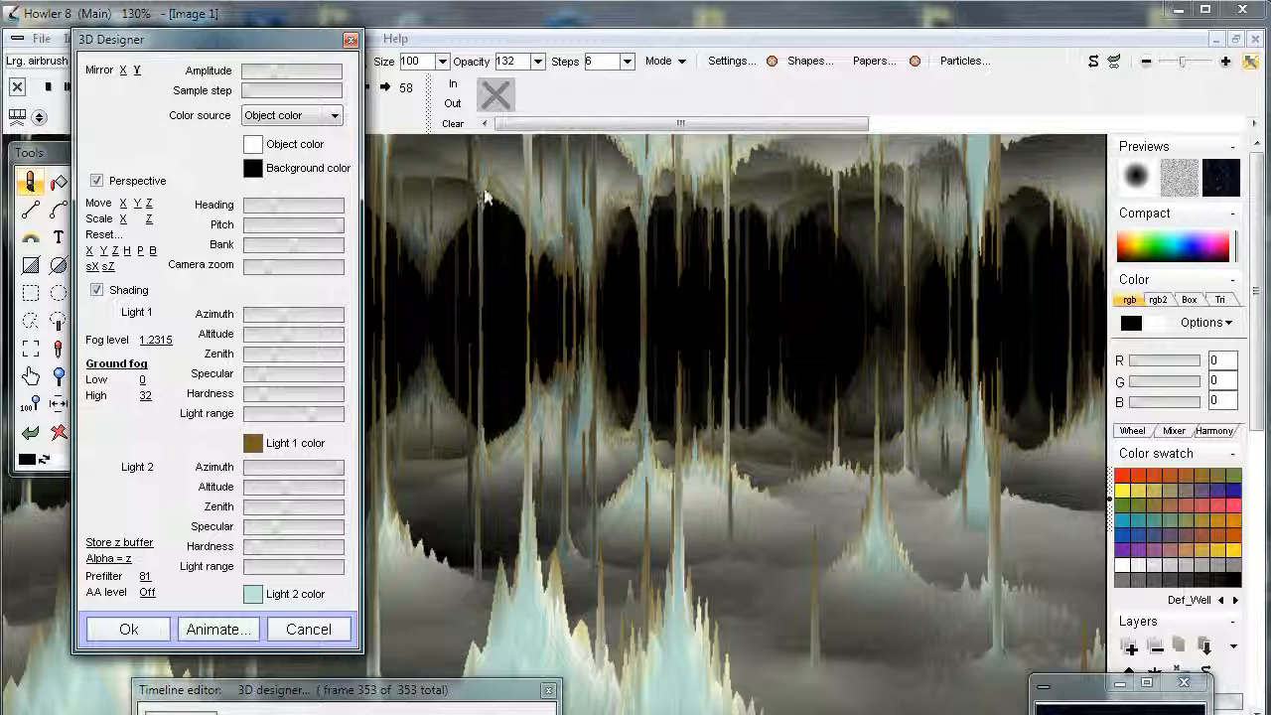
click(305, 632)
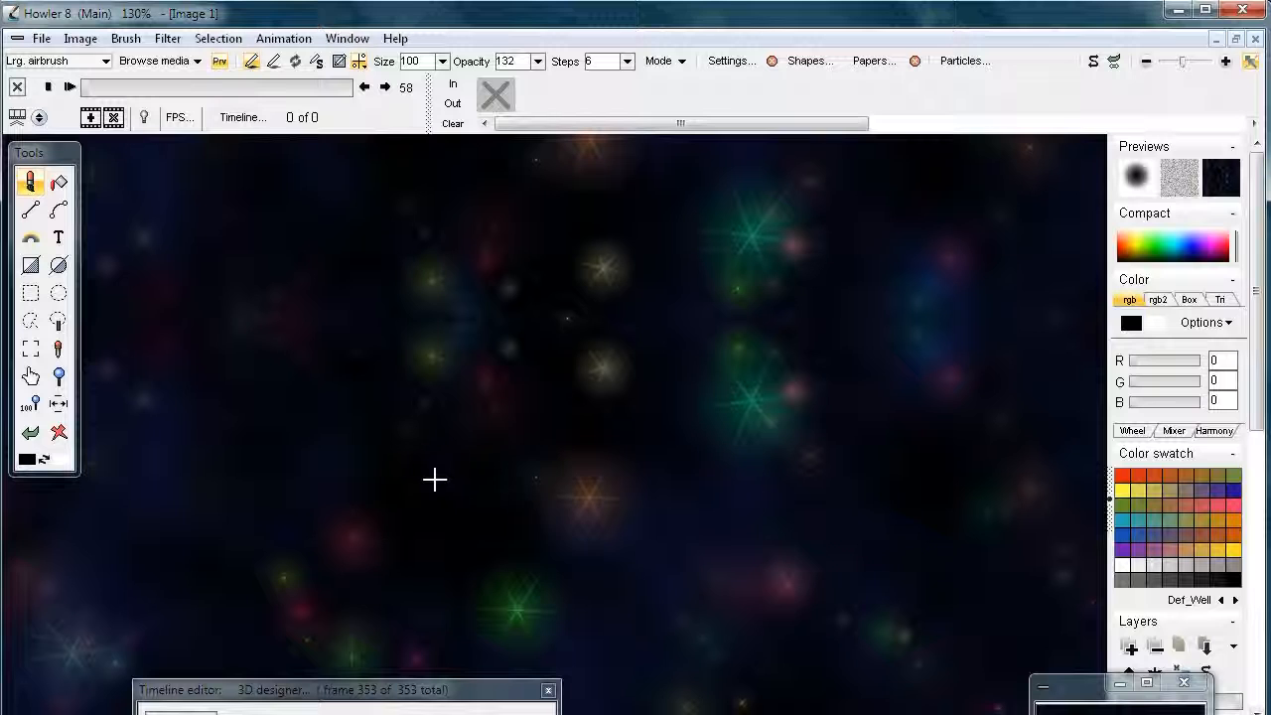
- Create a 333-frame animation at 24 fps, initialized with copies of the current frame
click(283, 40)
mouse_move(224, 40)
mouse_move(288, 39)
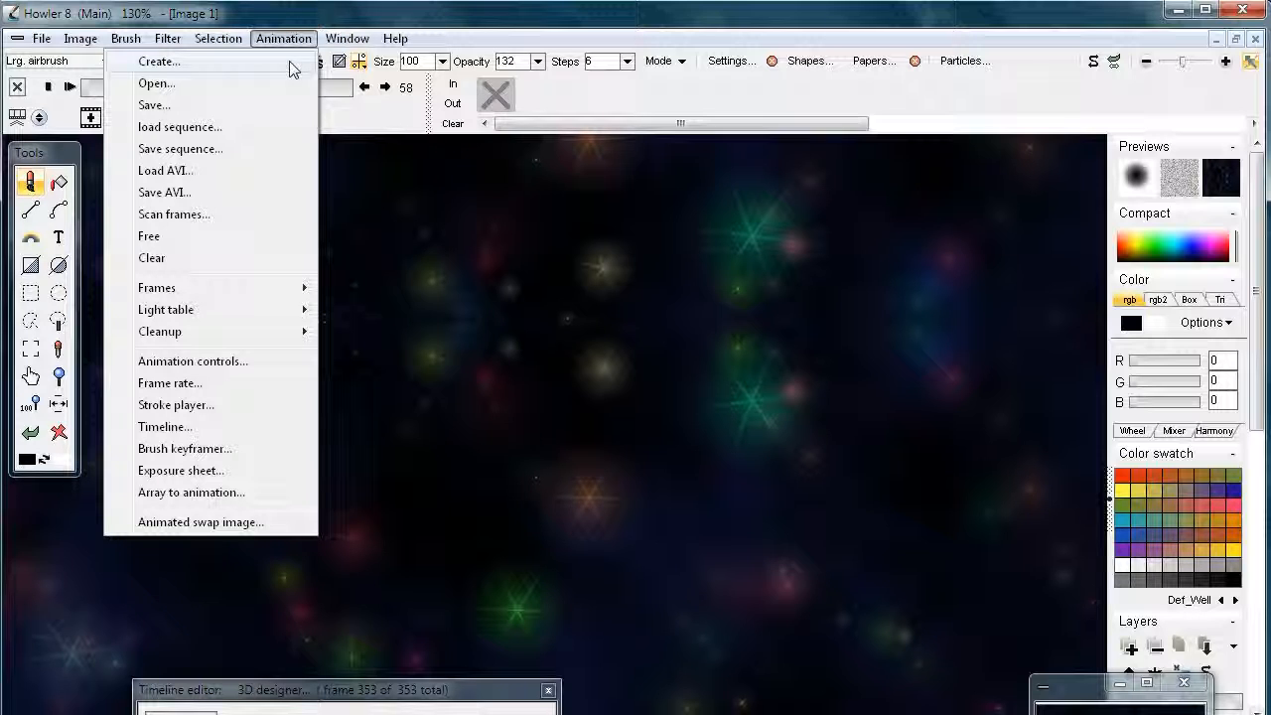
click(292, 63)
double_click(402, 301)
text(333)
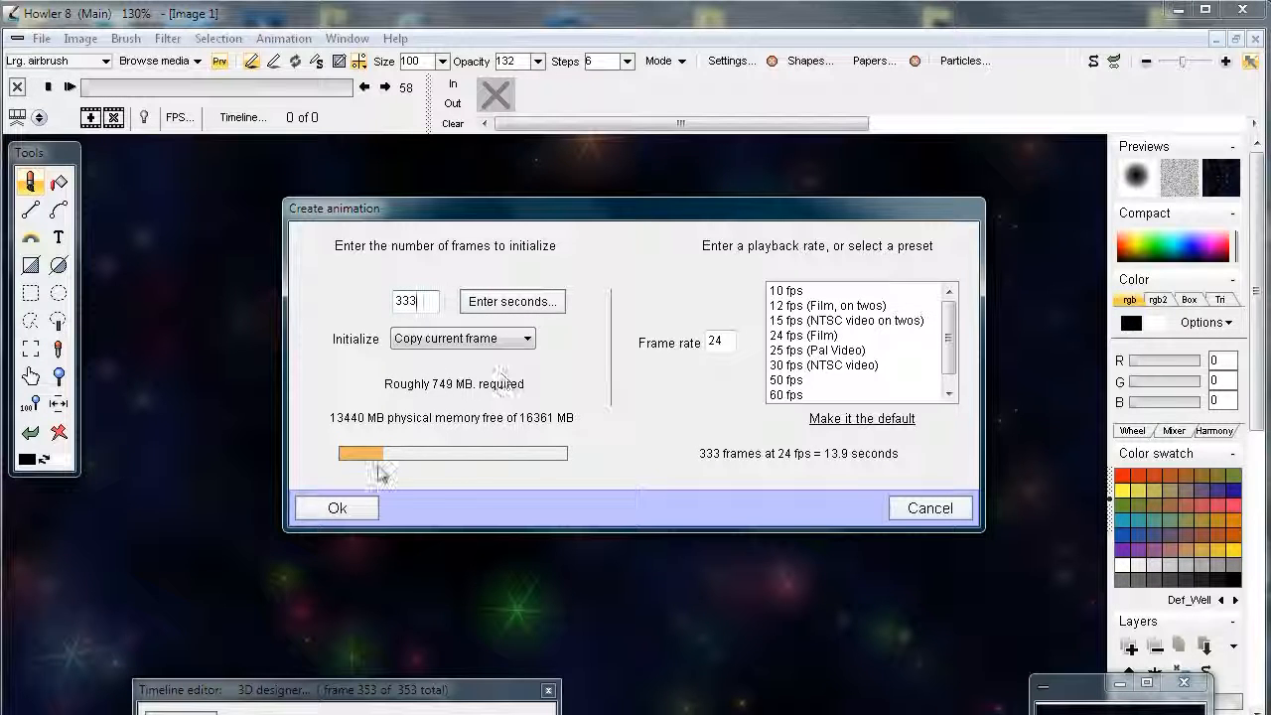
click(338, 509)
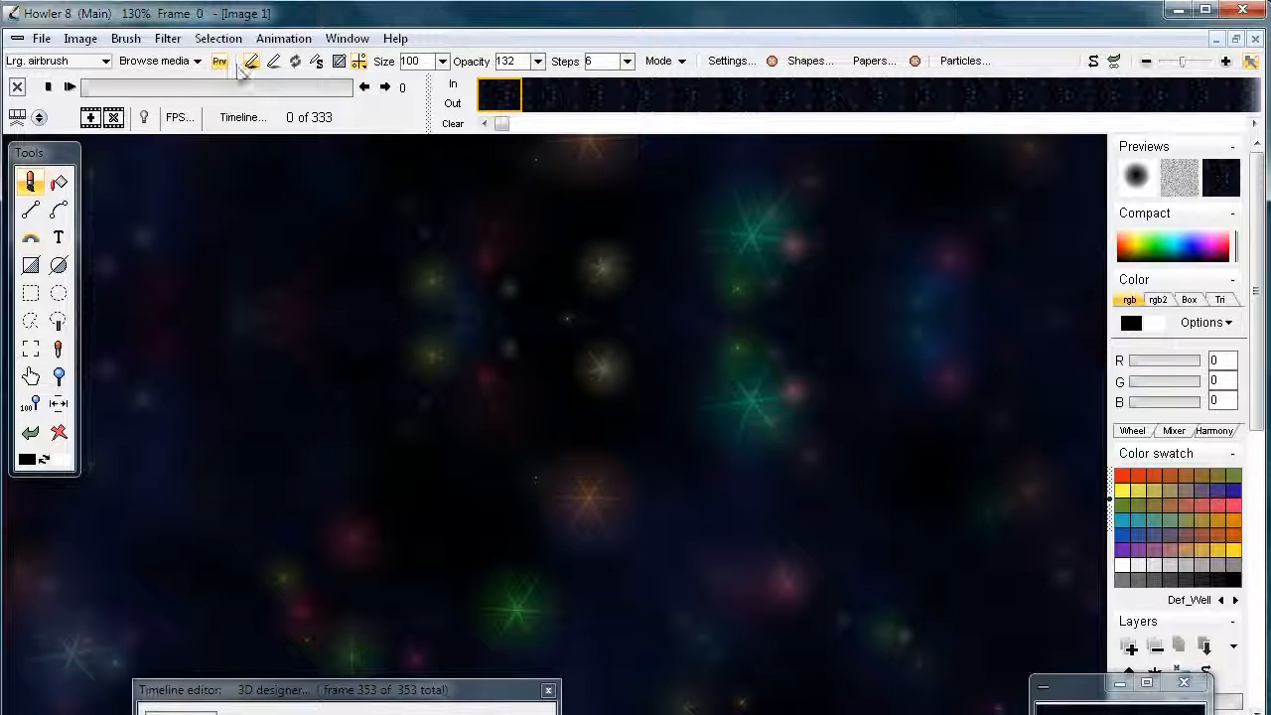
- Close the timeline editor of the previous animation and reopen it for the new 333-frame animation
click(244, 117)
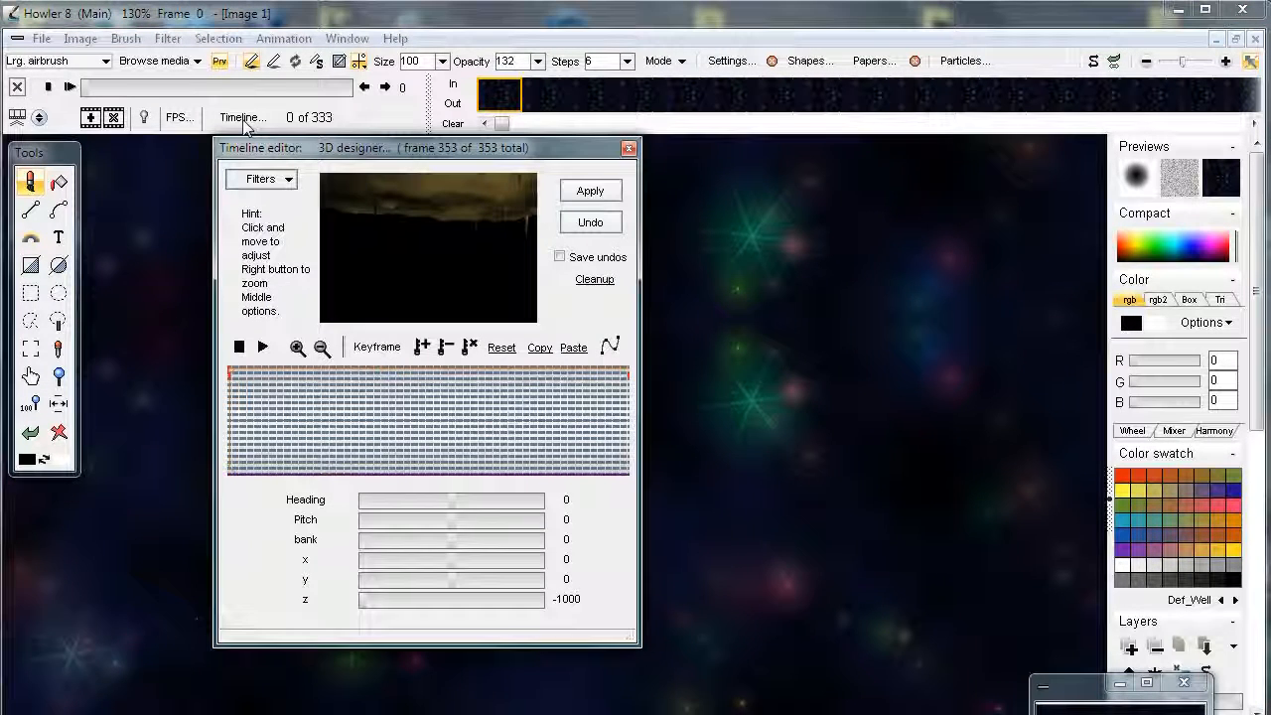
drag(249, 148, 53, 167)
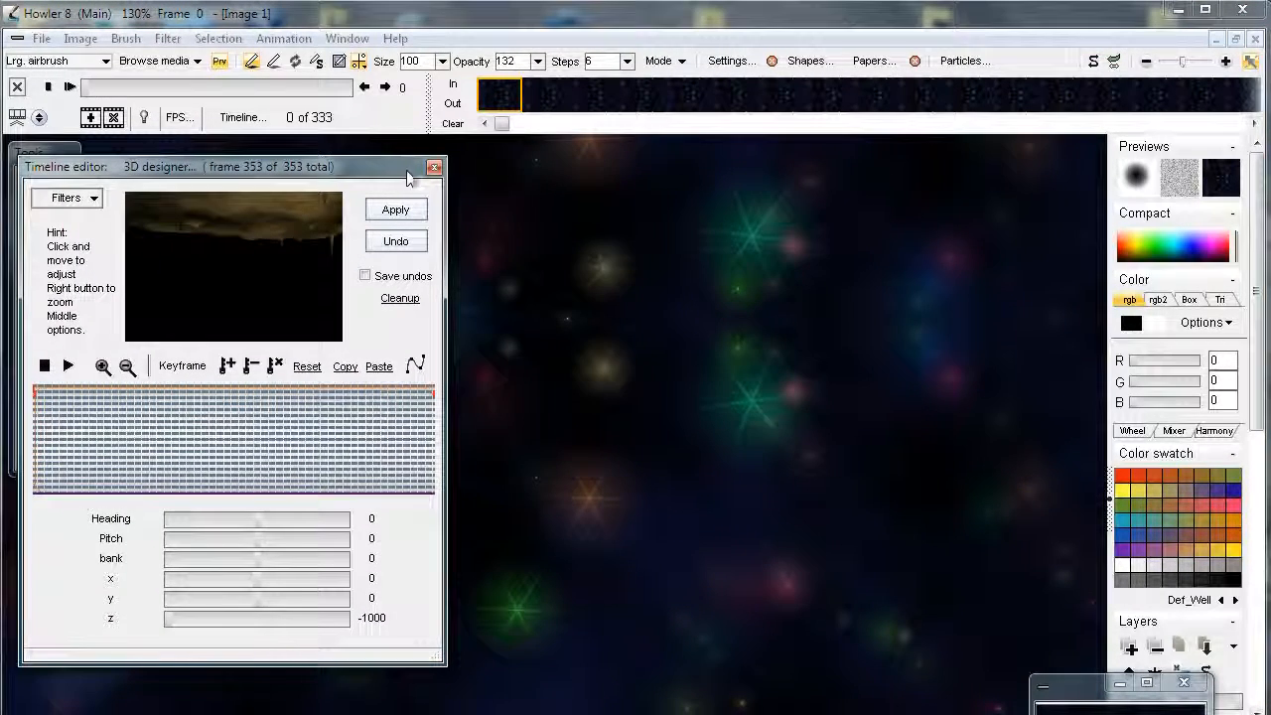
click(434, 168)
click(283, 38)
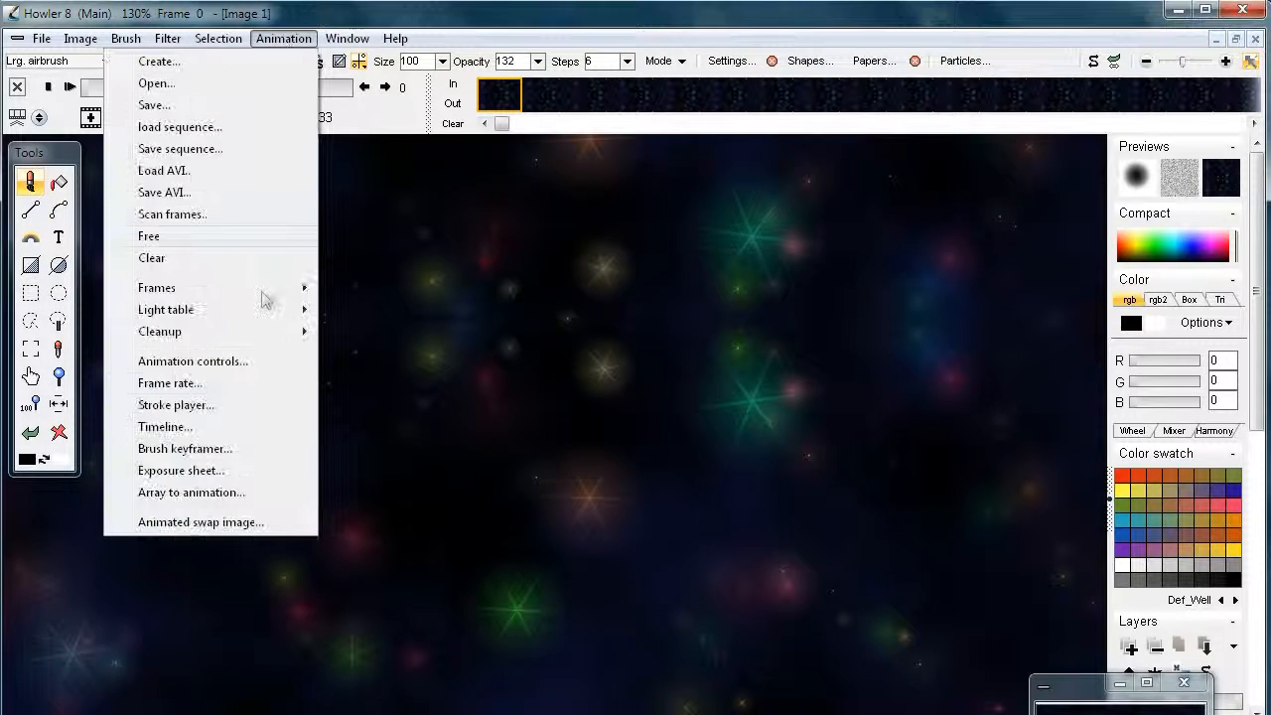
click(179, 427)
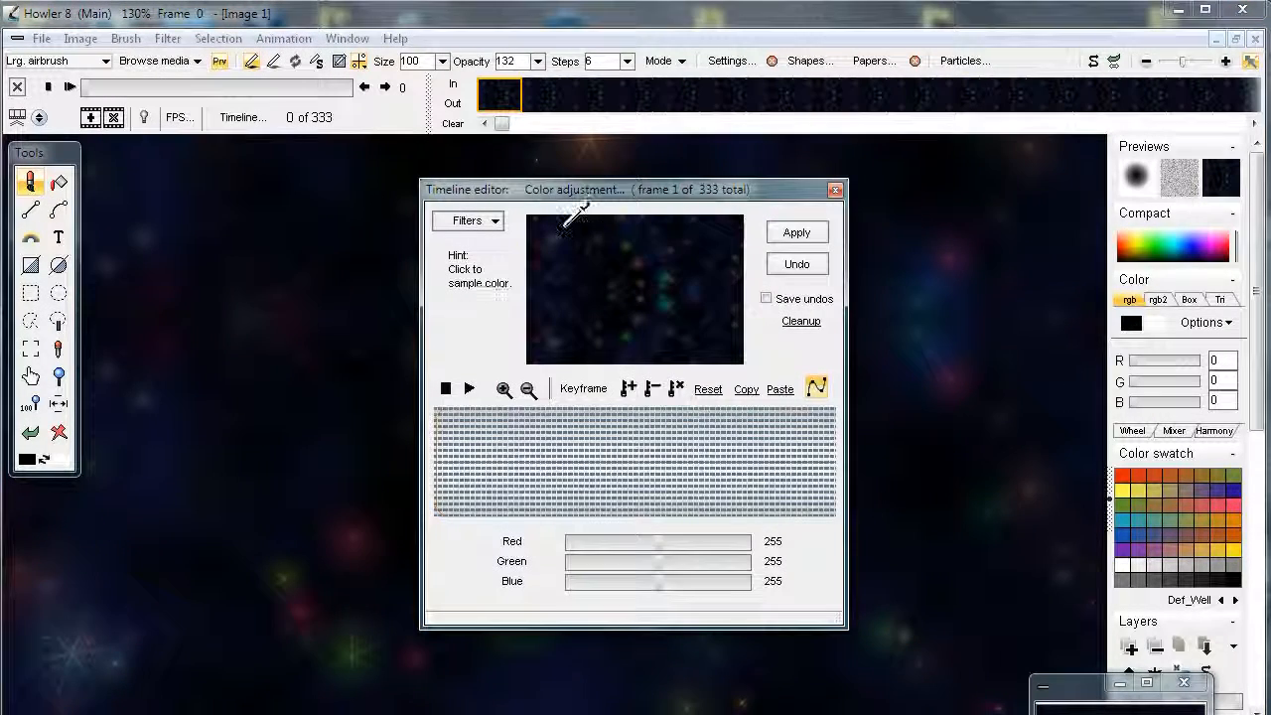
drag(553, 198, 161, 148)
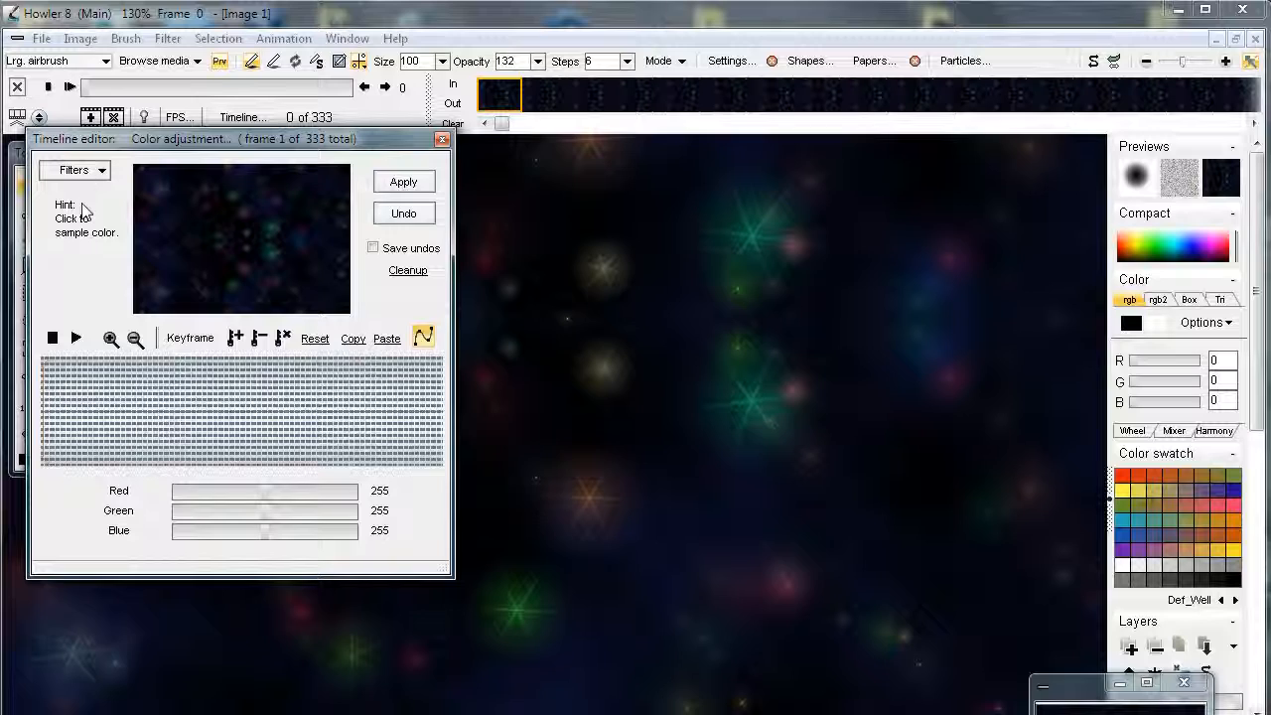
- Choose 3D designer as the timeline editor's filter
click(90, 170)
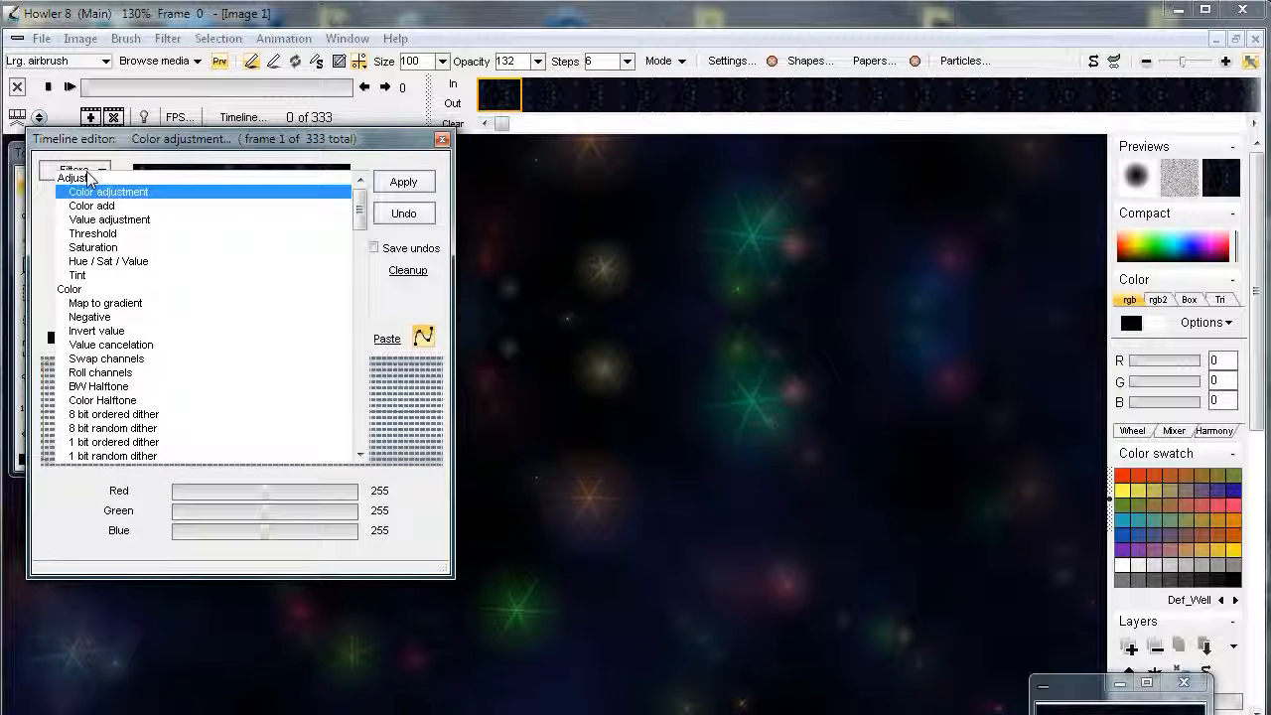
click(361, 266)
click(362, 316)
click(363, 347)
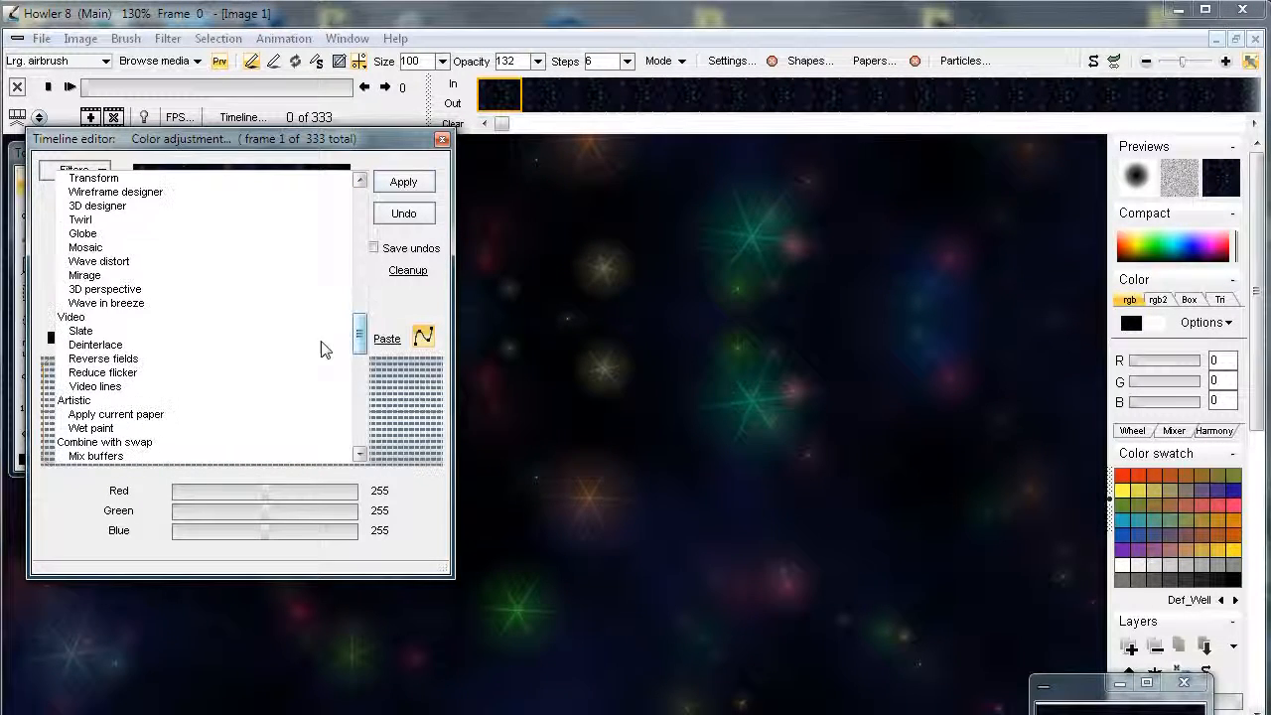
click(99, 206)
- Try an AA level of 3 in the 3D Designer, turn AA back off, and accept the settings
drag(850, 92, 586, 82)
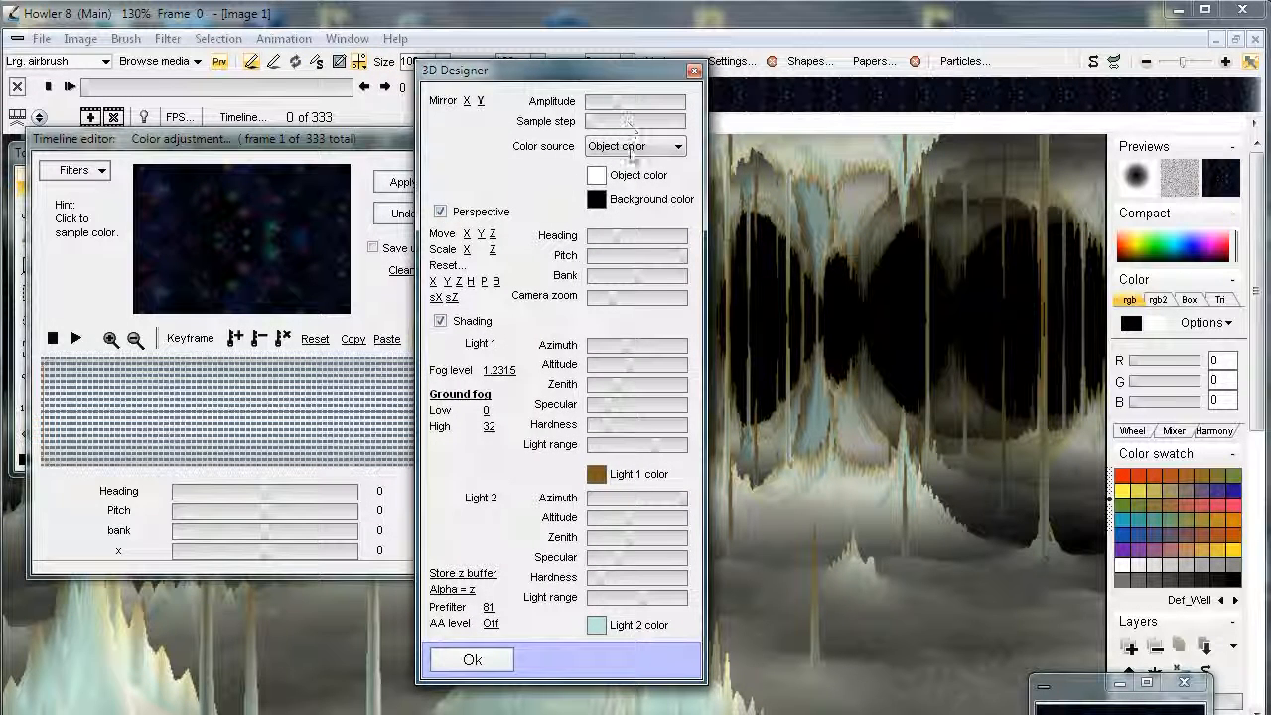
drag(584, 81, 930, 68)
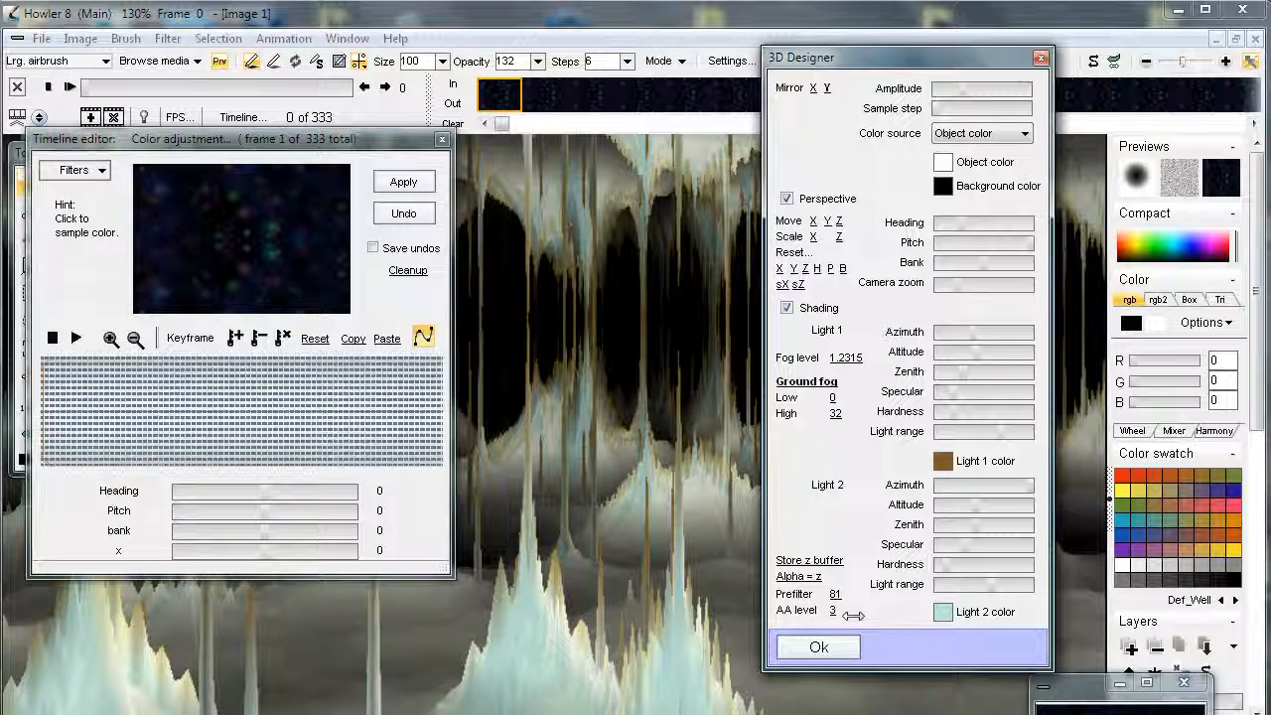
drag(914, 602, 849, 610)
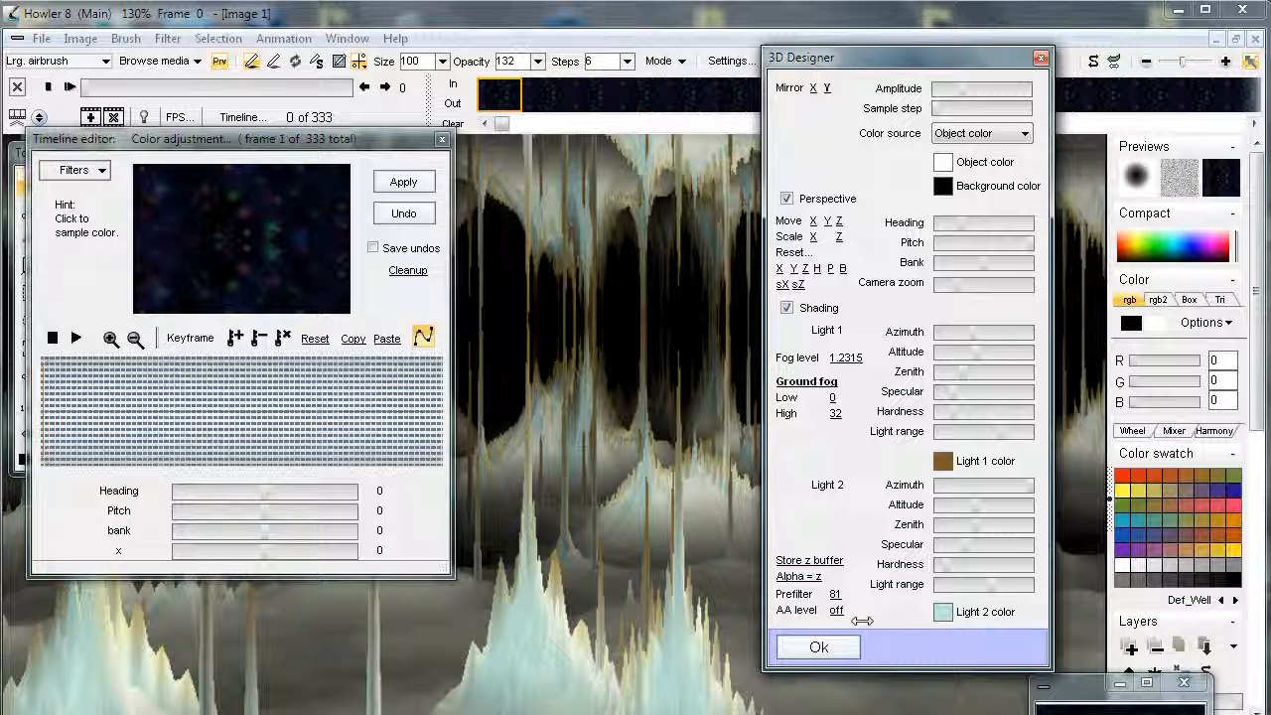
click(818, 647)
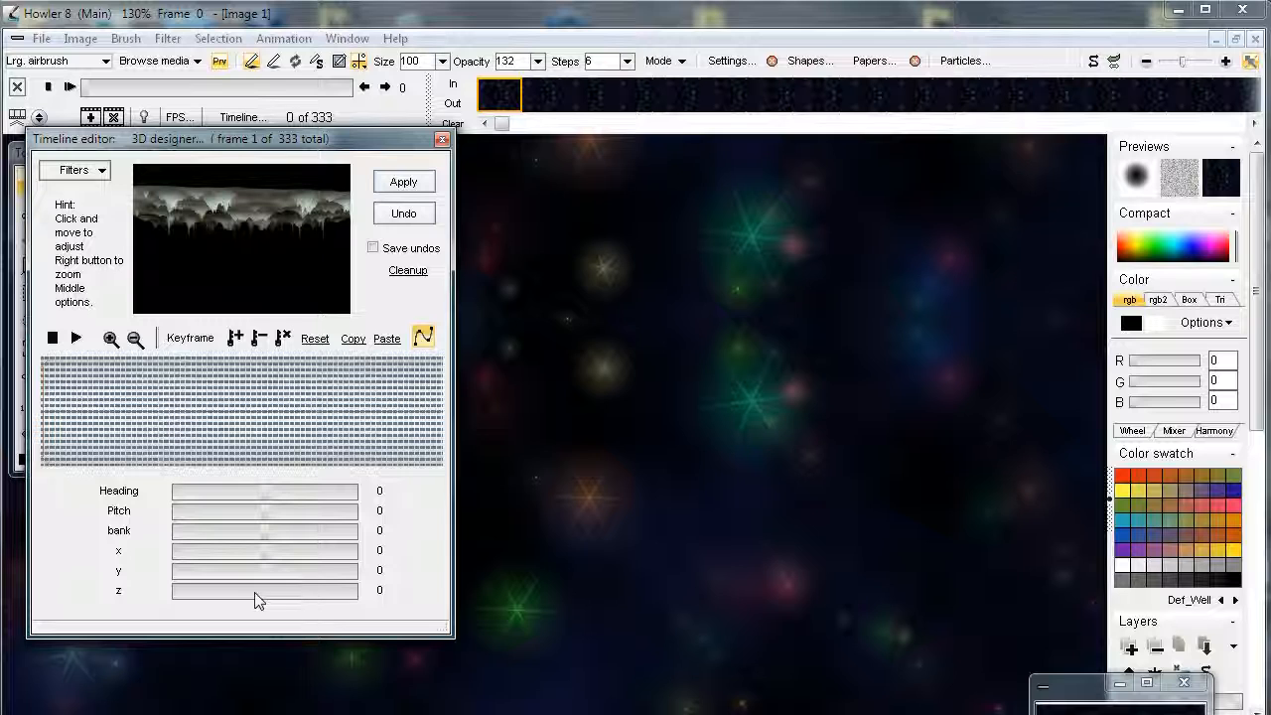
- Set the z position to -112 and add a keyframe at frame 1 of the timeline
mouse_move(266, 595)
mouse_down()
mouse_move(205, 596)
mouse_move(288, 593)
mouse_move(184, 592)
mouse_move(292, 588)
mouse_move(255, 578)
mouse_up()
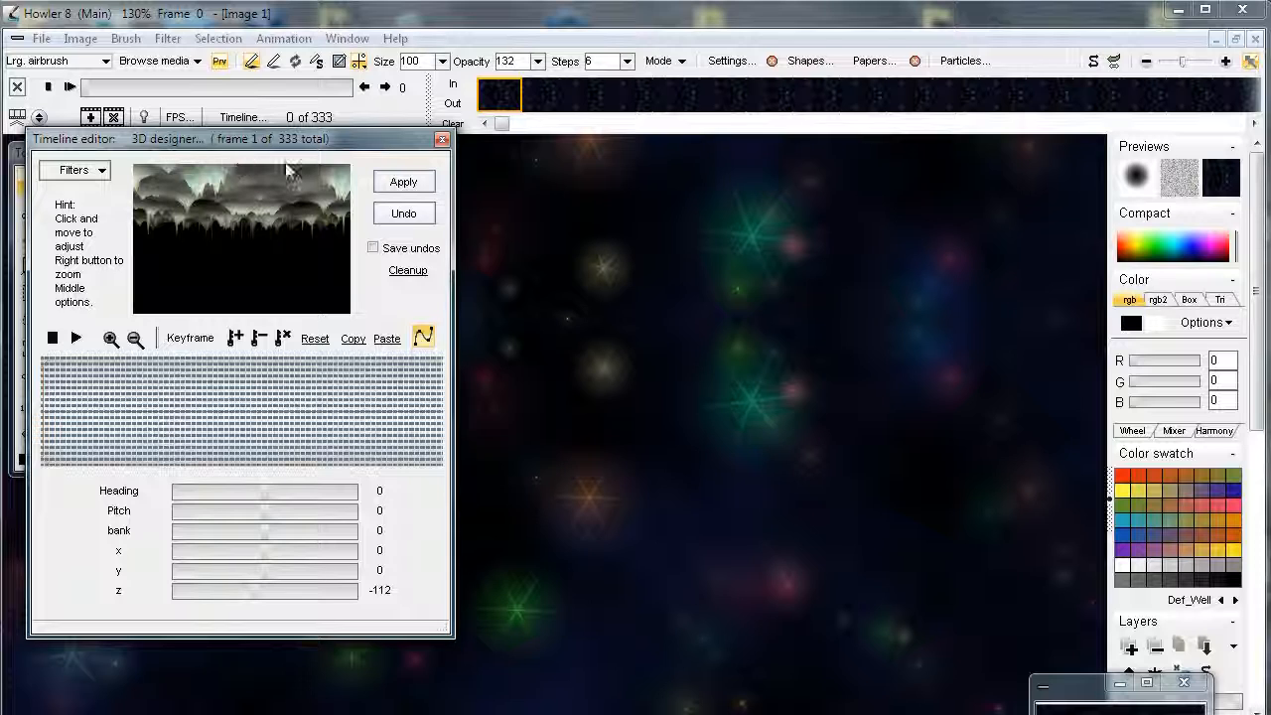
click(236, 340)
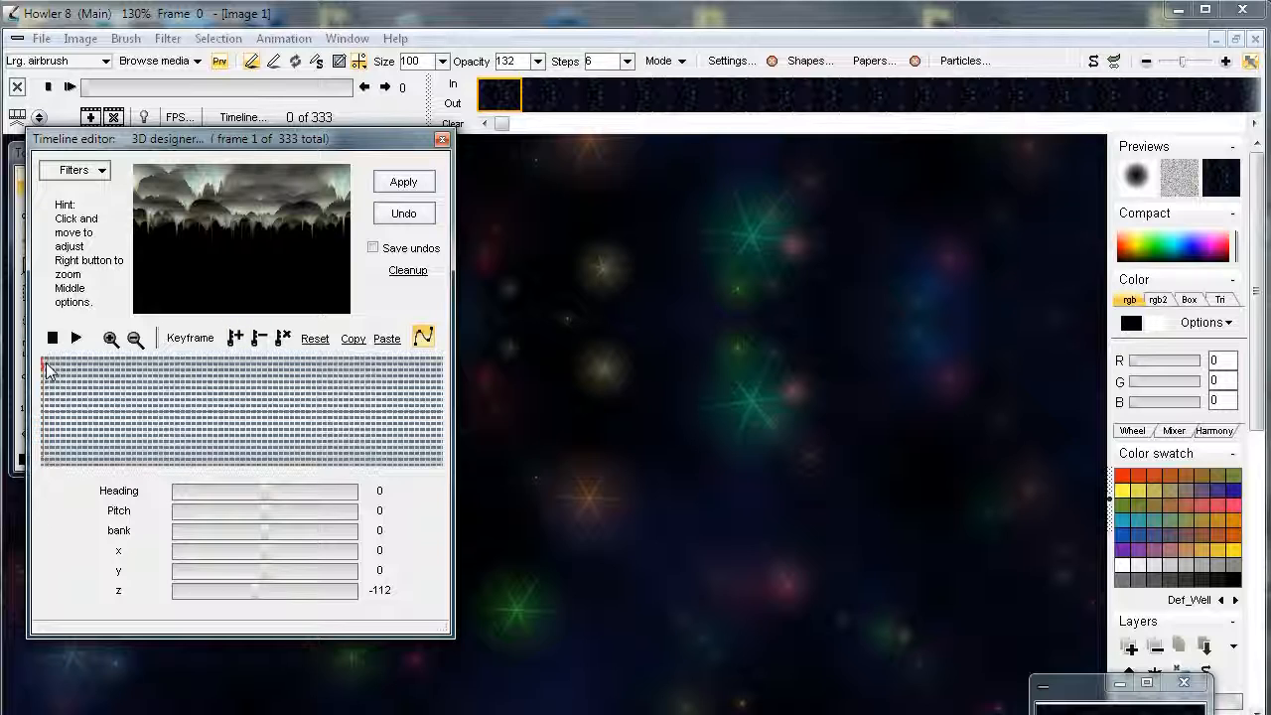
- Widen the timeline editor, set the z position to -945 at frame 333, and add a keyframe there
drag(451, 392, 1060, 397)
mouse_move(66, 401)
mouse_down()
mouse_move(124, 403)
mouse_move(60, 399)
mouse_up()
drag(157, 402, 1059, 421)
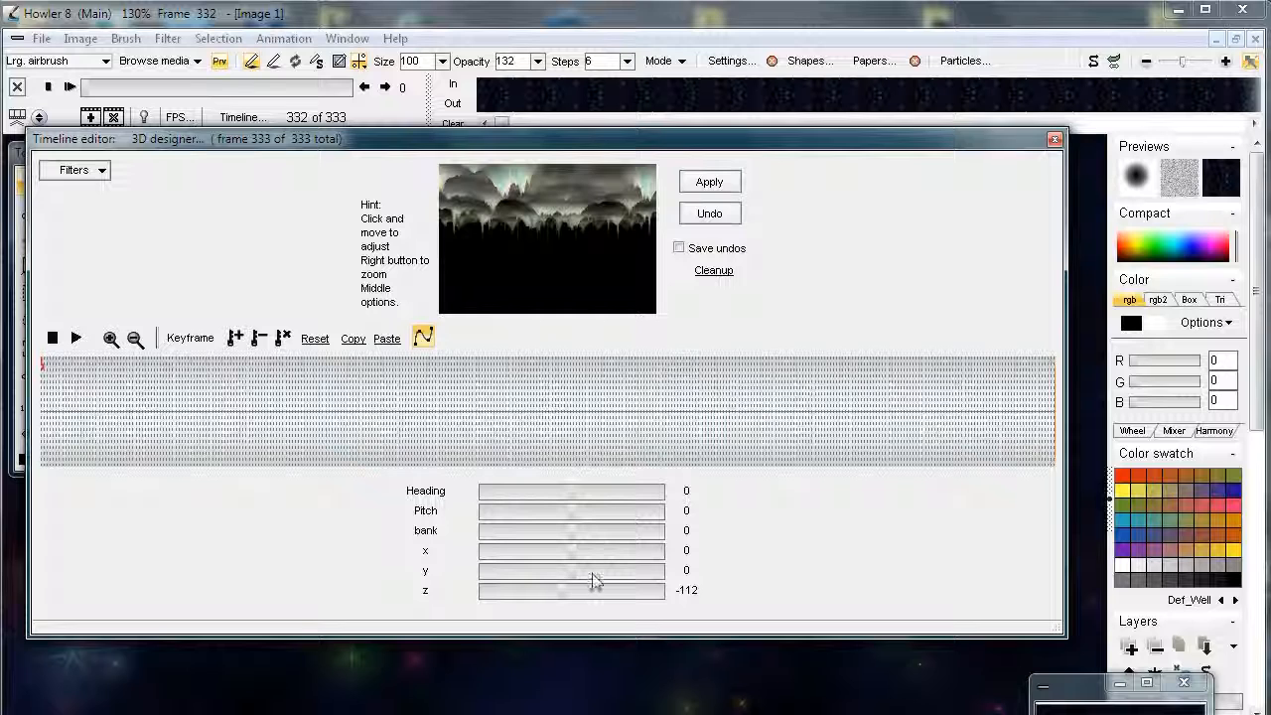
drag(563, 587, 487, 588)
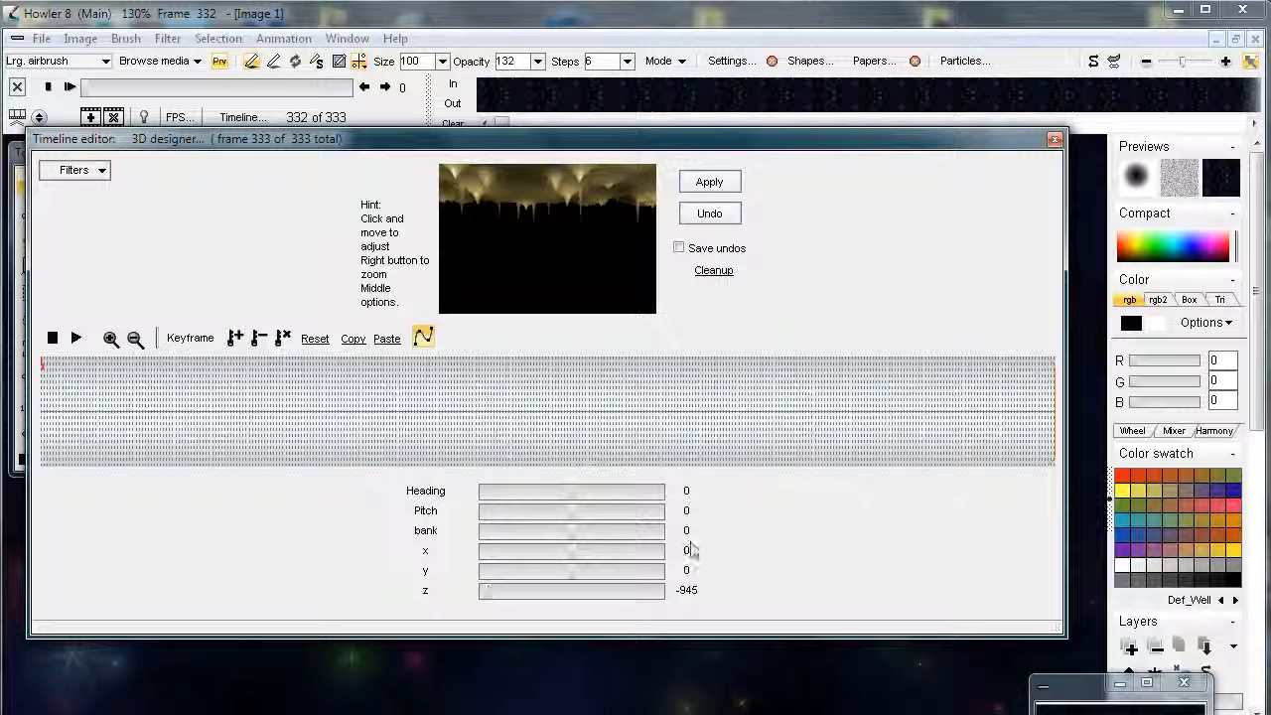
click(236, 339)
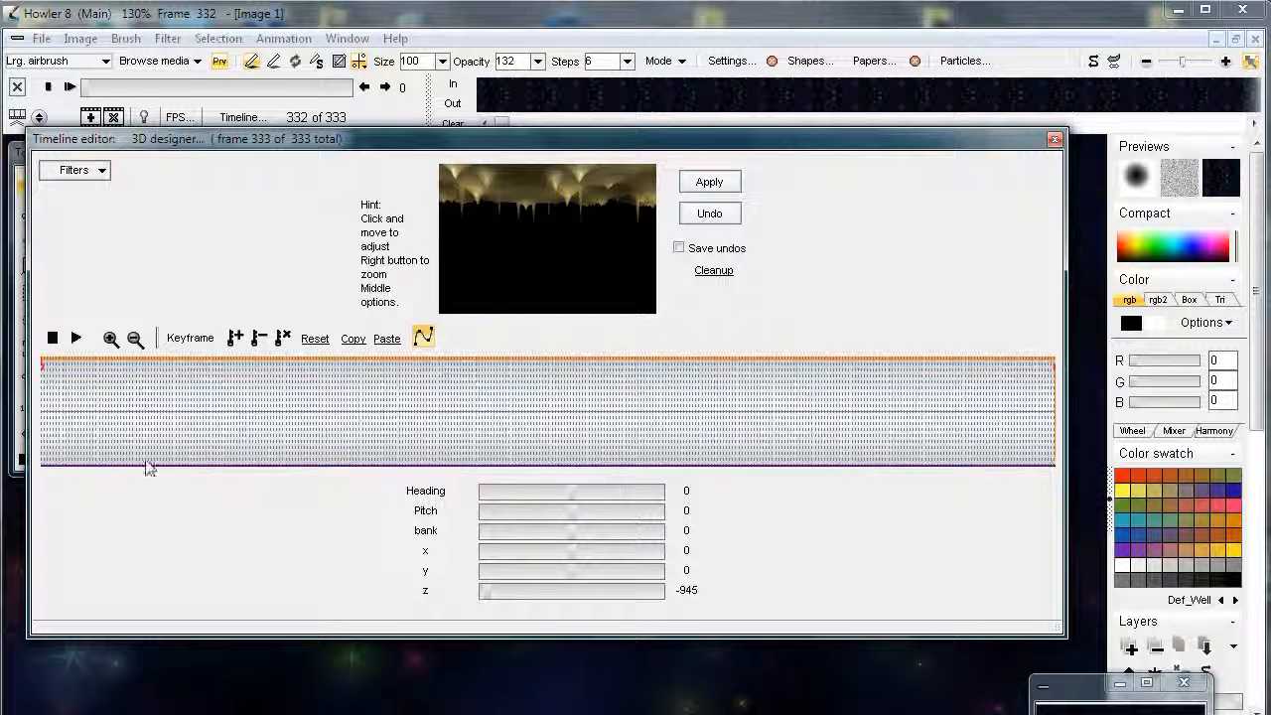
click(425, 340)
click(425, 340)
click(424, 339)
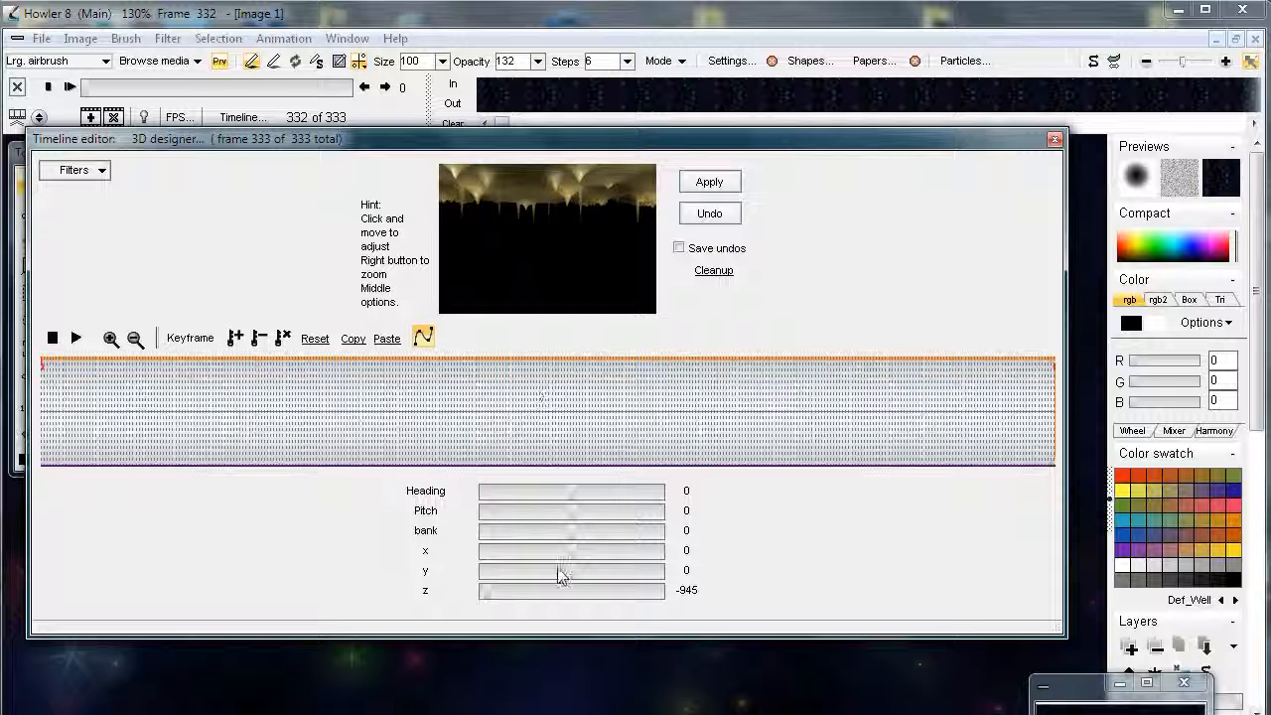
- Set the x position to -45 and the y position to 11 at frame 152 and add a keyframe
mouse_move(715, 412)
mouse_down()
mouse_move(590, 420)
mouse_move(460, 400)
mouse_move(504, 400)
mouse_up()
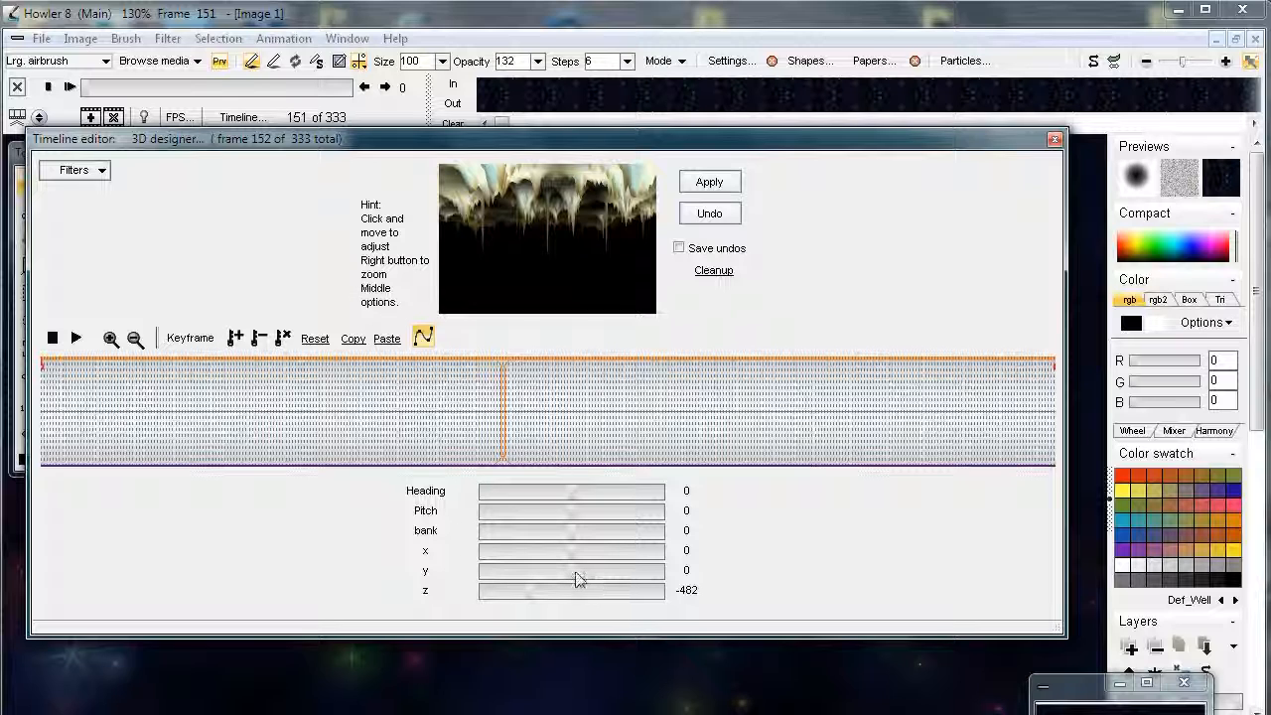
drag(573, 571, 576, 571)
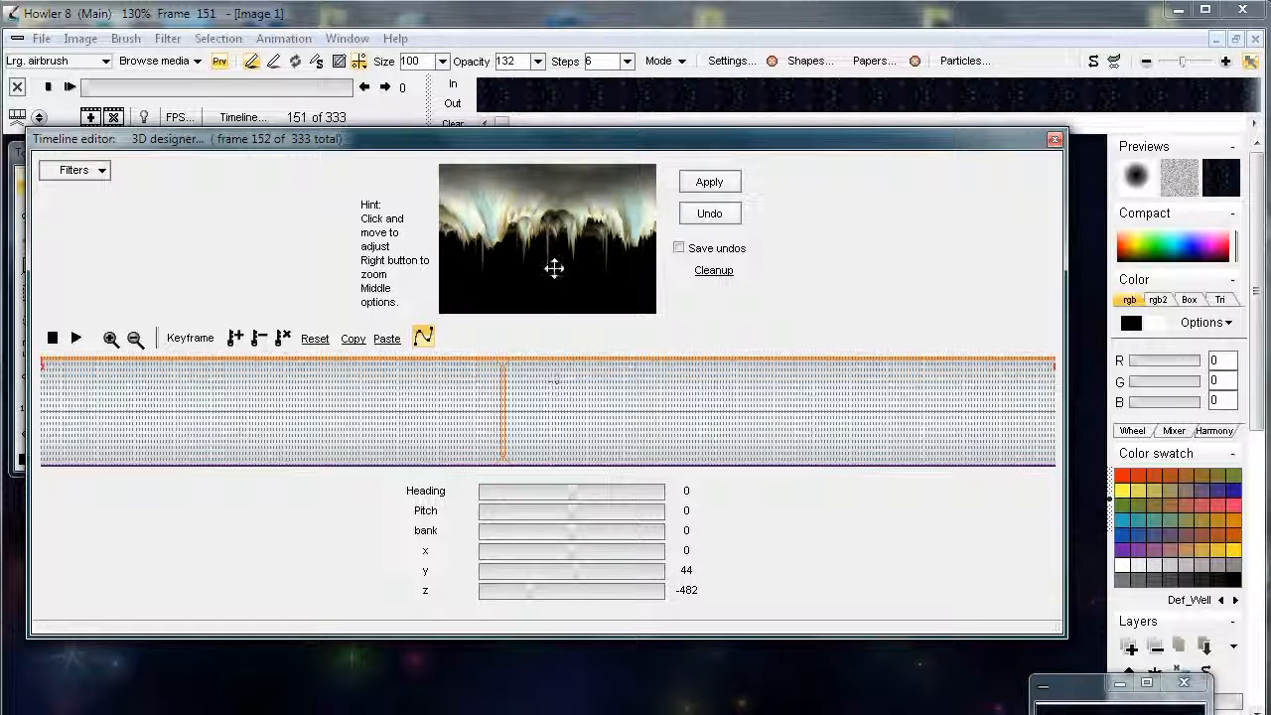
mouse_move(575, 575)
mouse_down()
mouse_move(589, 580)
mouse_move(573, 581)
mouse_up()
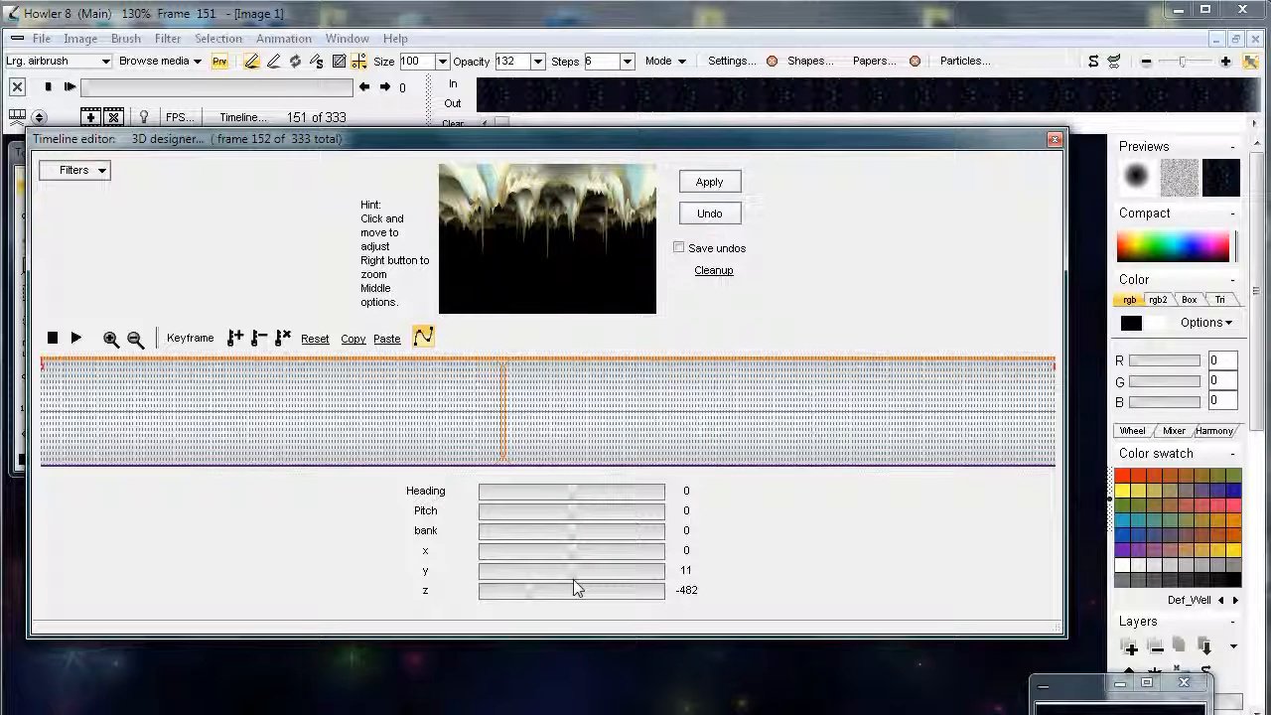
drag(575, 557, 571, 553)
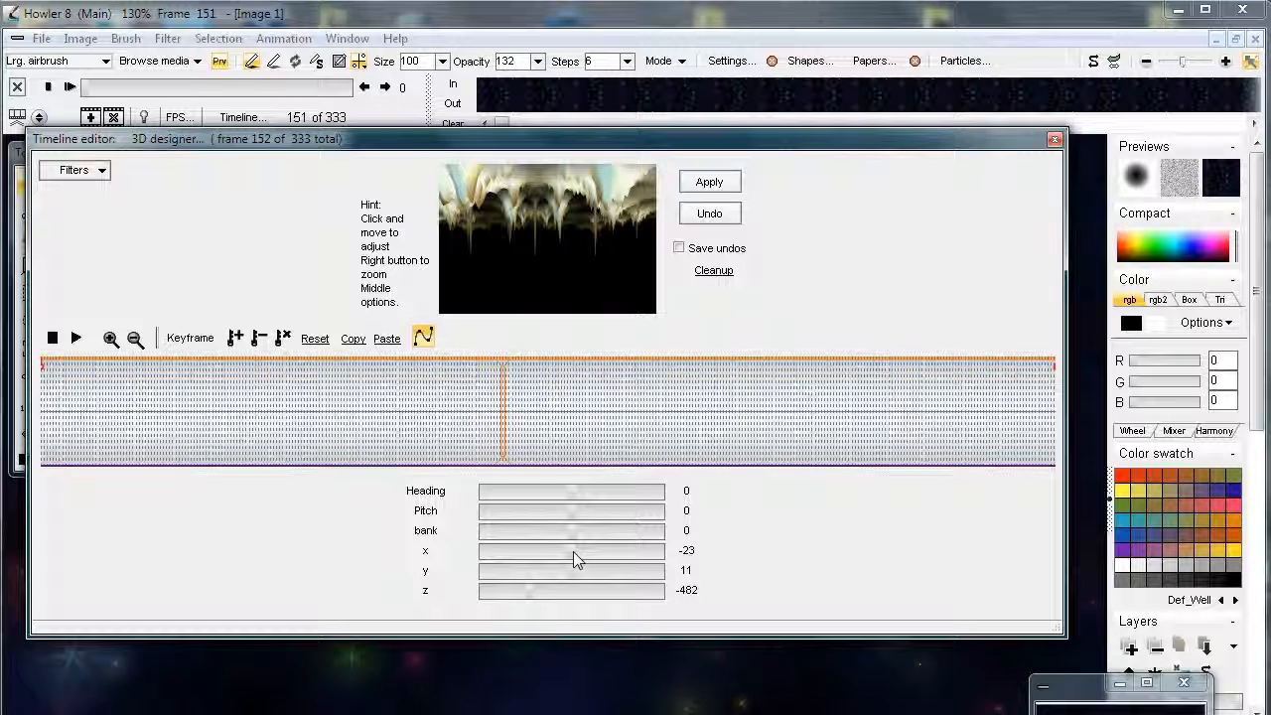
drag(569, 553, 569, 554)
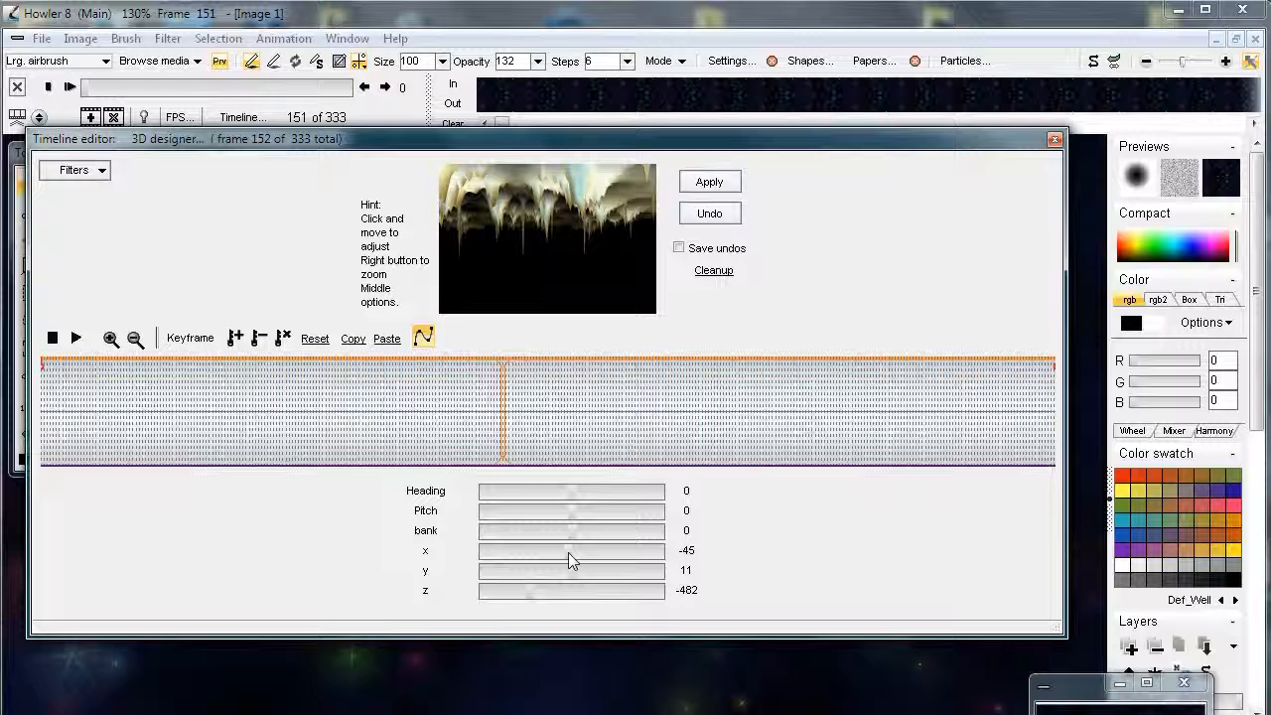
click(235, 338)
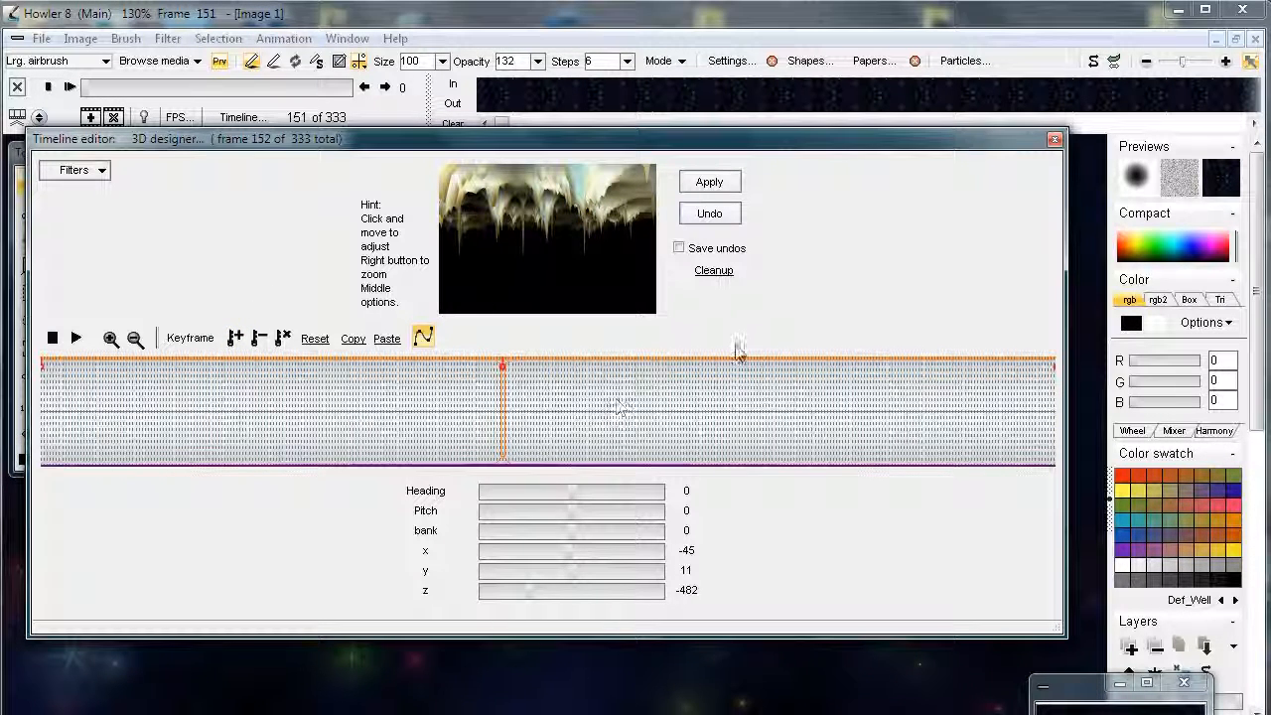
- Apply the keyframed 3D designer filter to the animation with undo saving turned off, and close the timeline editor
mouse_move(125, 399)
mouse_down()
mouse_move(533, 442)
mouse_move(944, 457)
mouse_move(463, 448)
mouse_move(761, 453)
mouse_move(726, 460)
mouse_up()
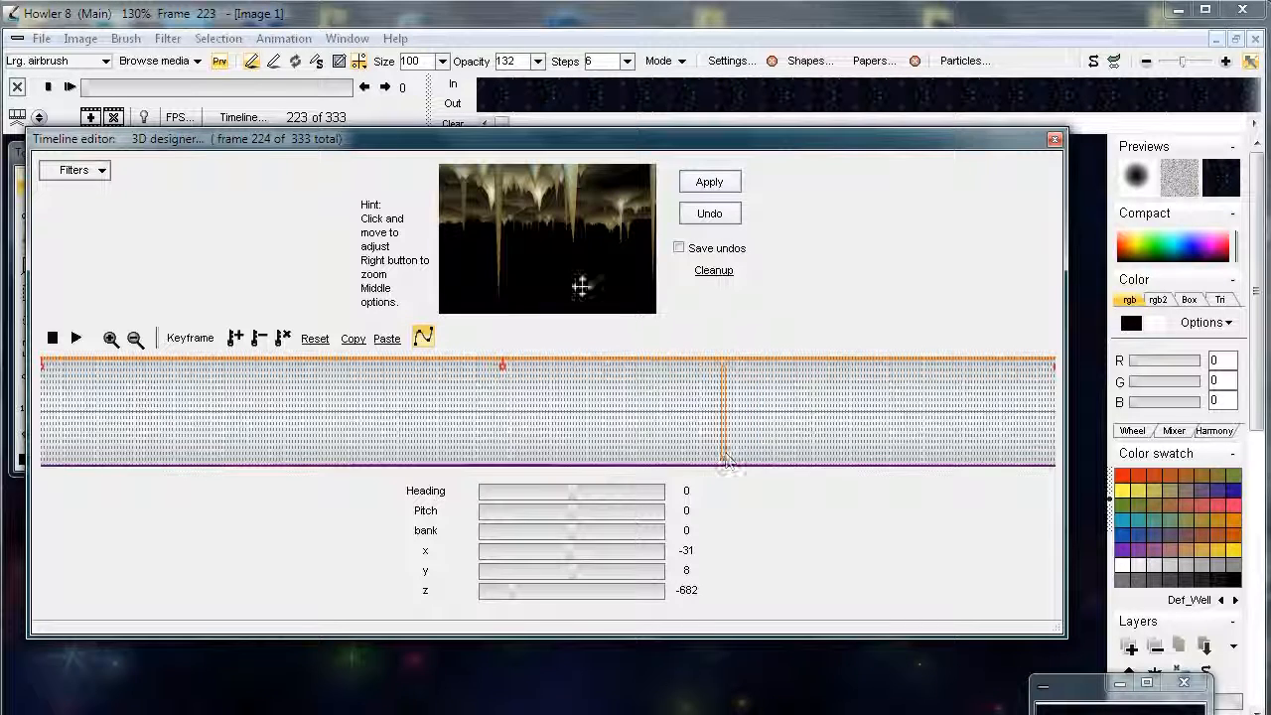
drag(709, 426, 544, 437)
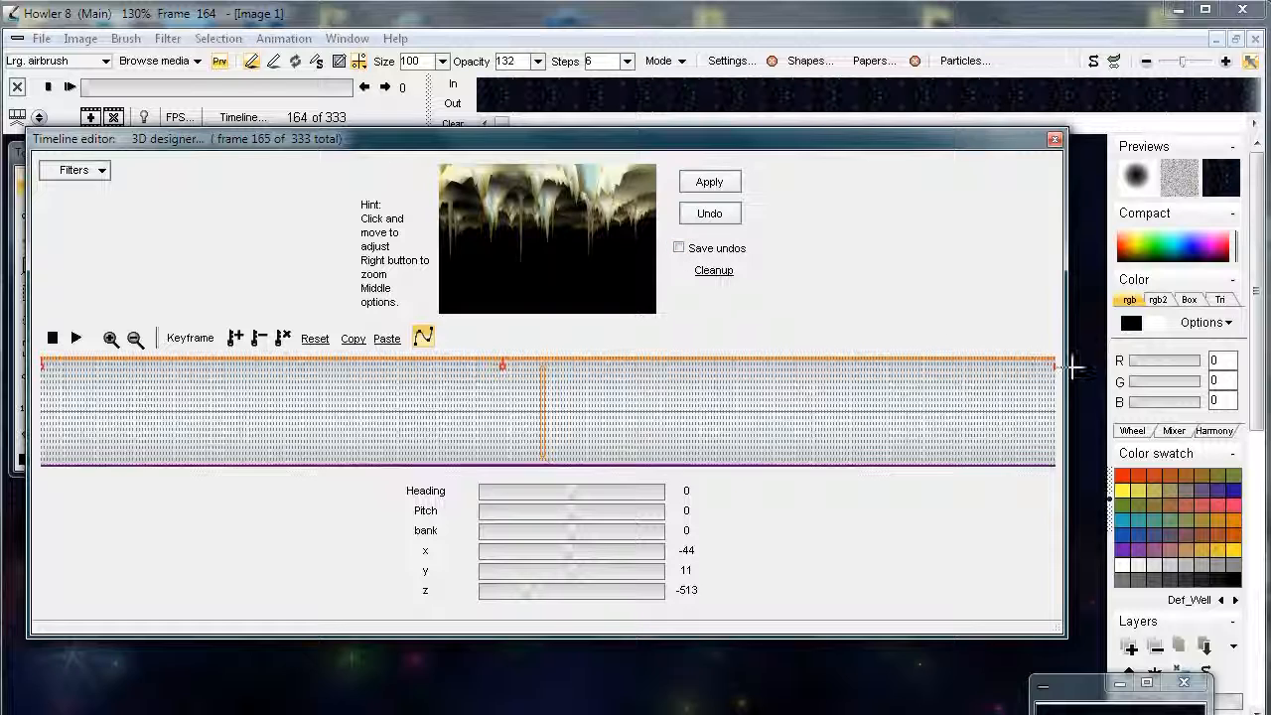
drag(1066, 370, 523, 369)
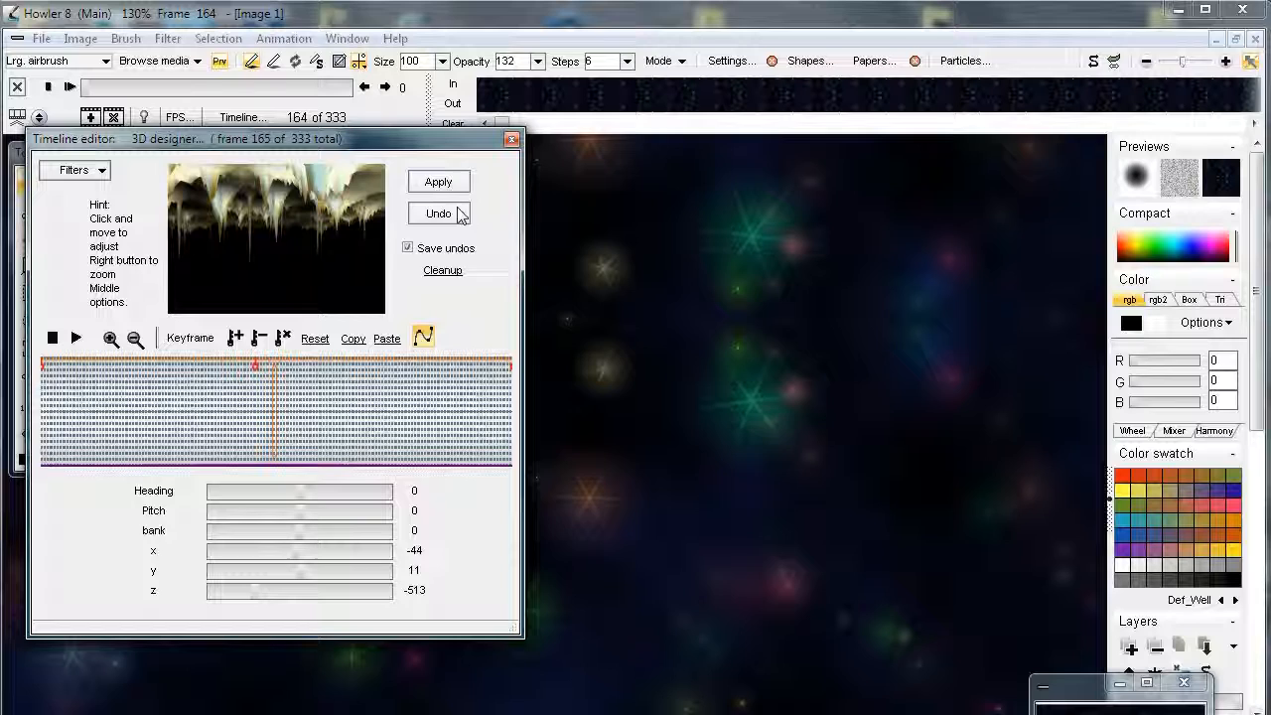
click(407, 248)
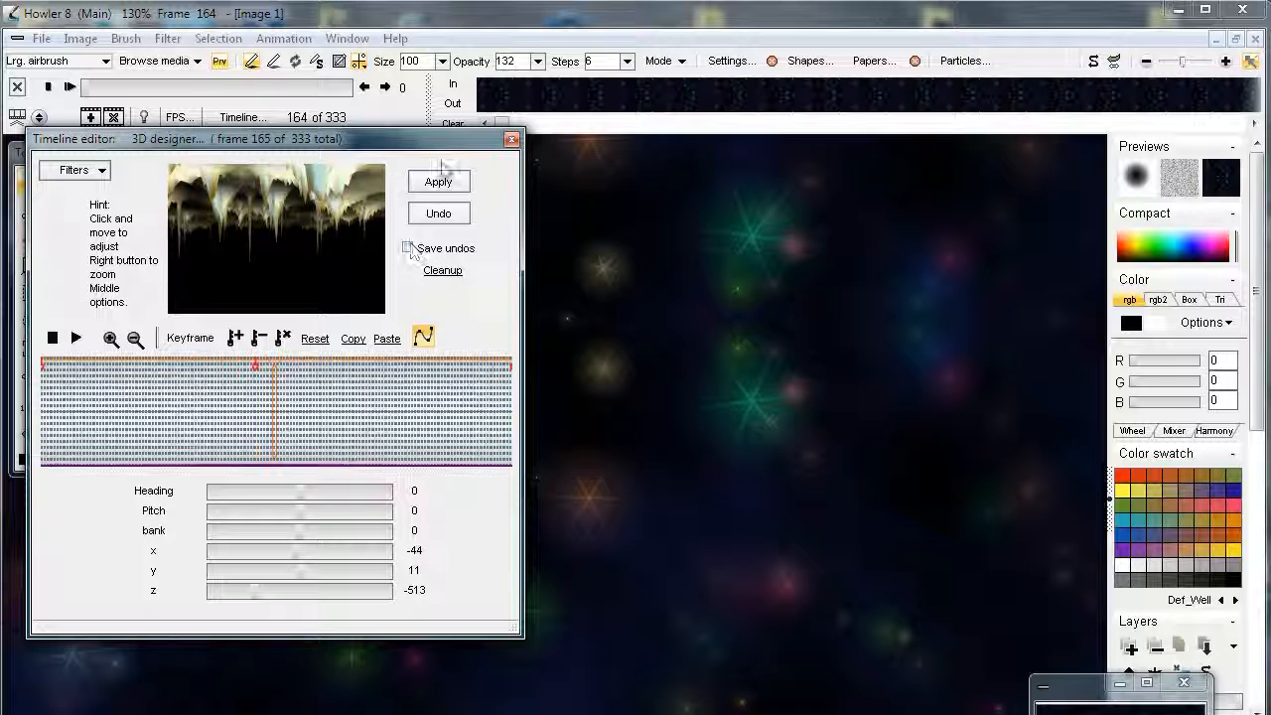
click(441, 187)
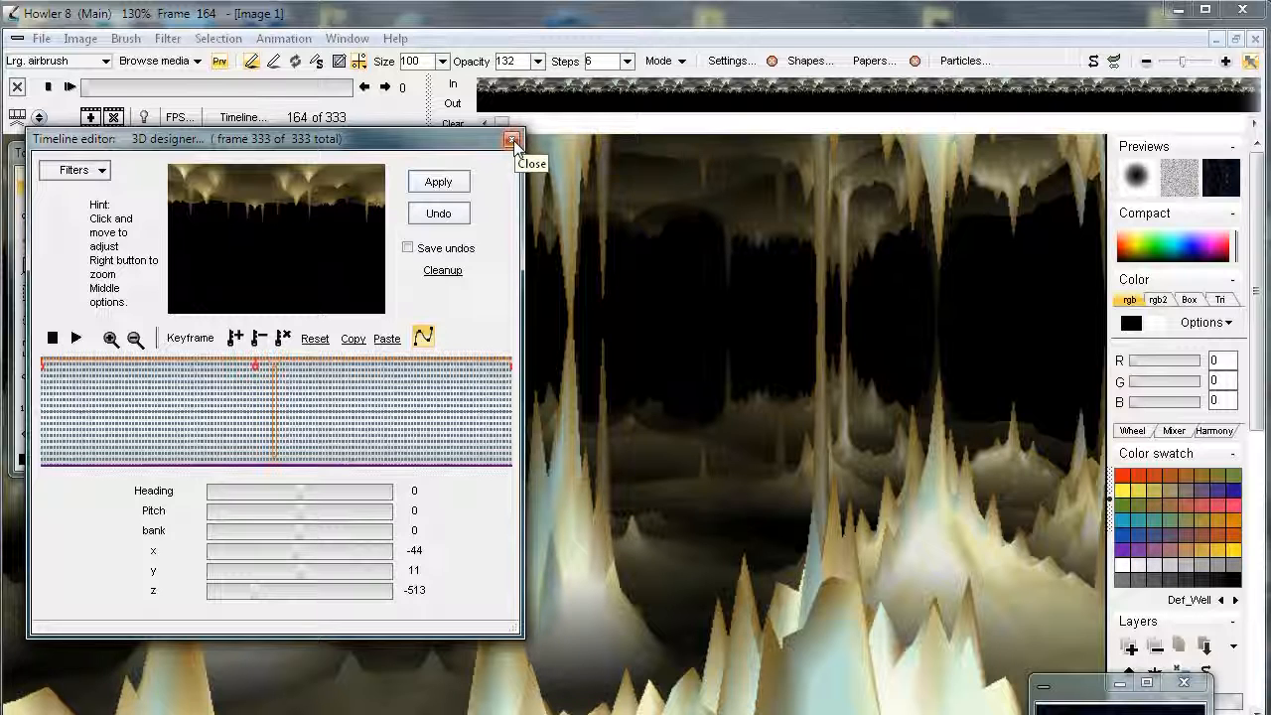
click(513, 140)
- Review the rendered fly-through by scrubbing and playing it, and check the playback frame rate
drag(96, 92, 157, 106)
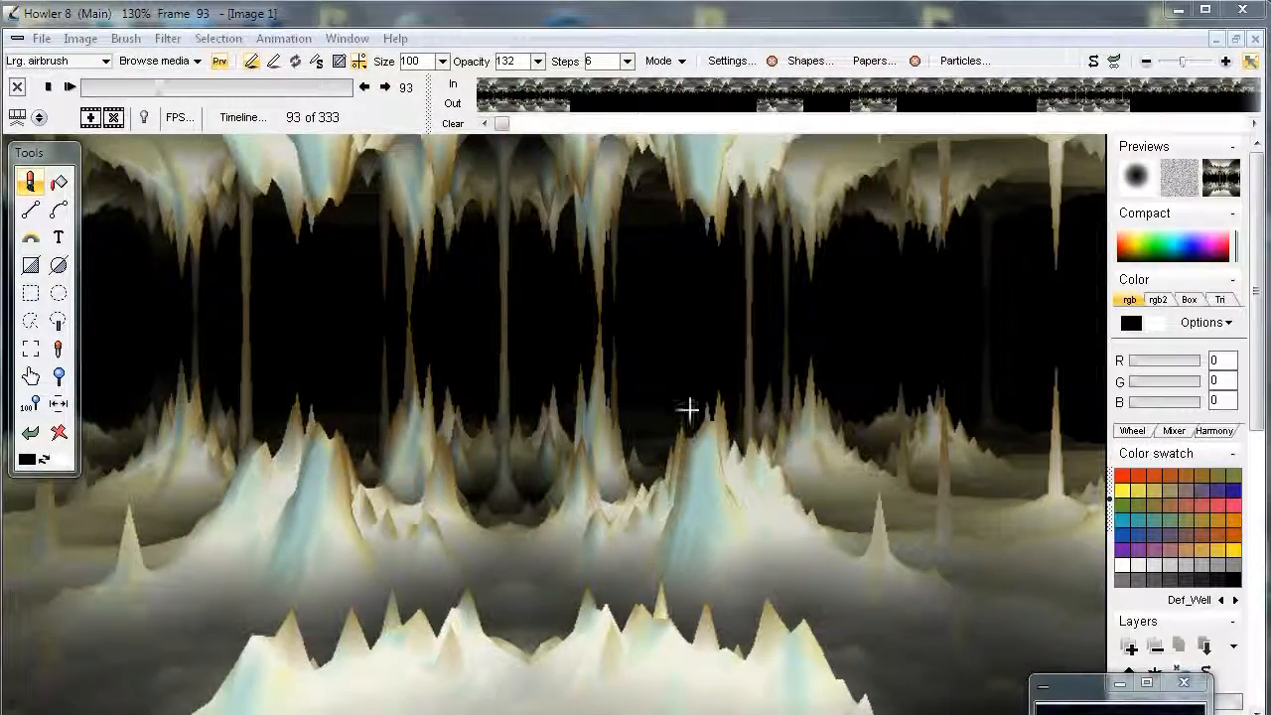
drag(152, 102, 38, 89)
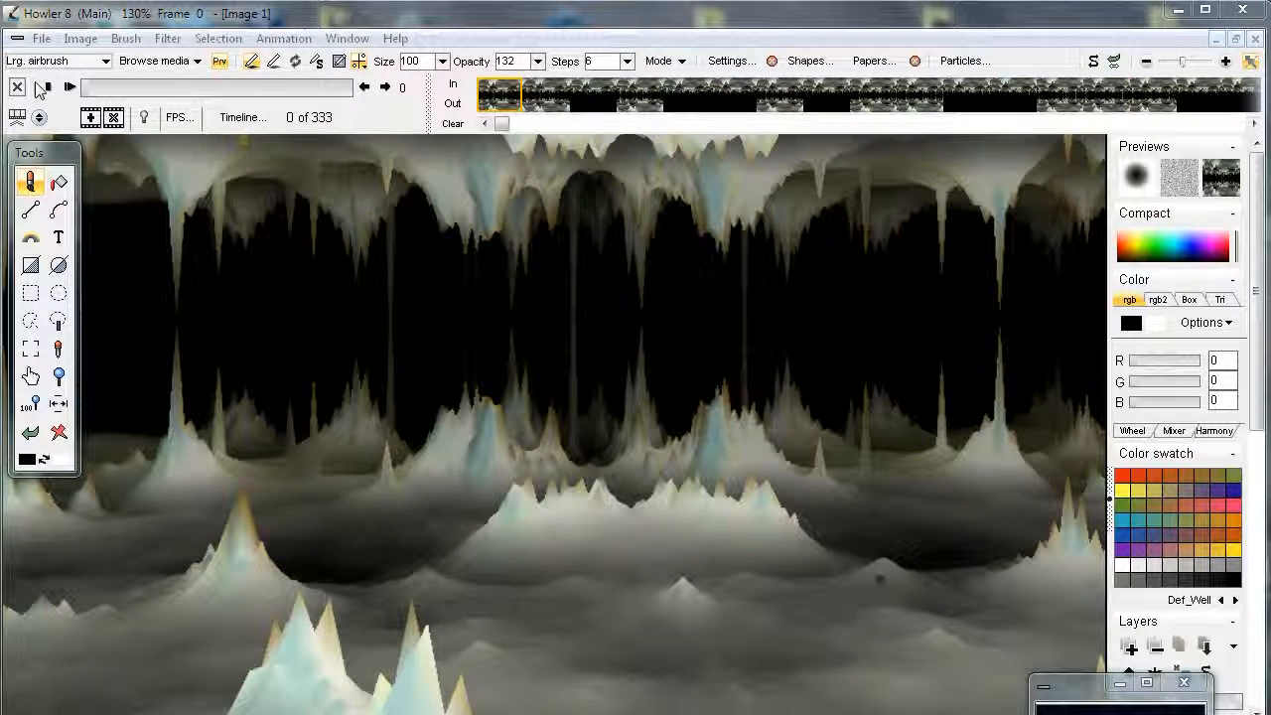
click(179, 117)
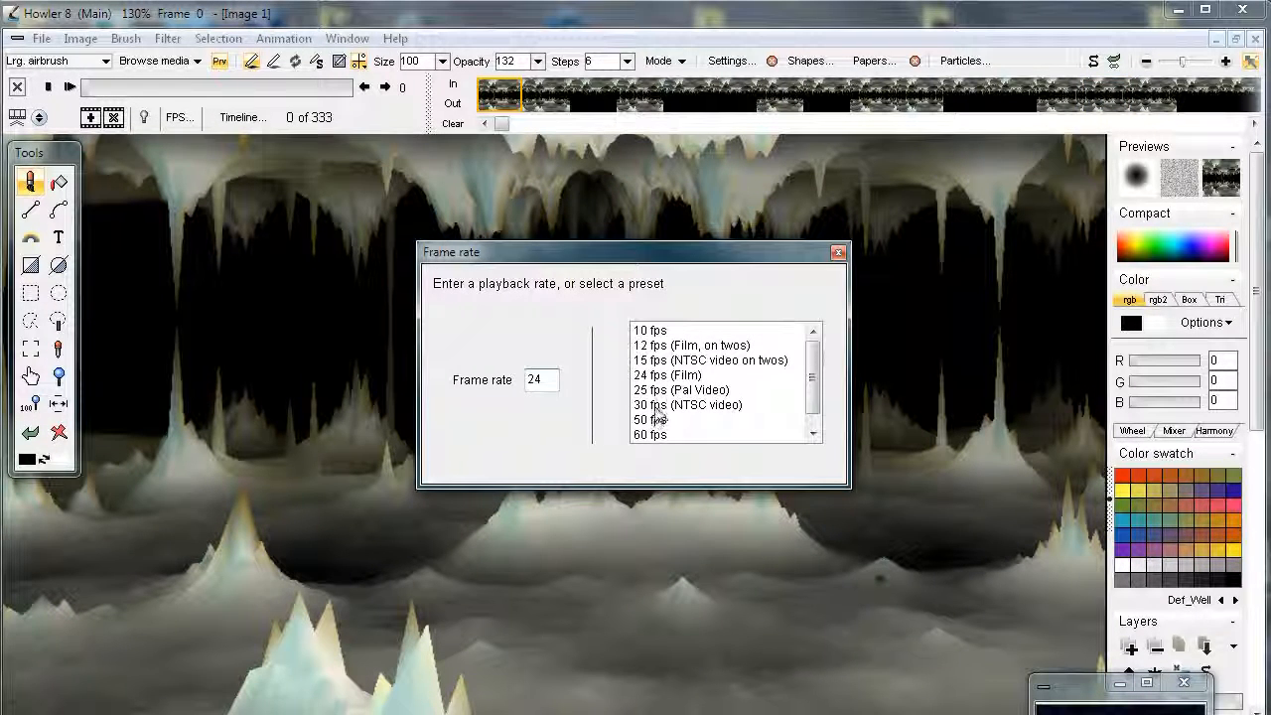
click(838, 252)
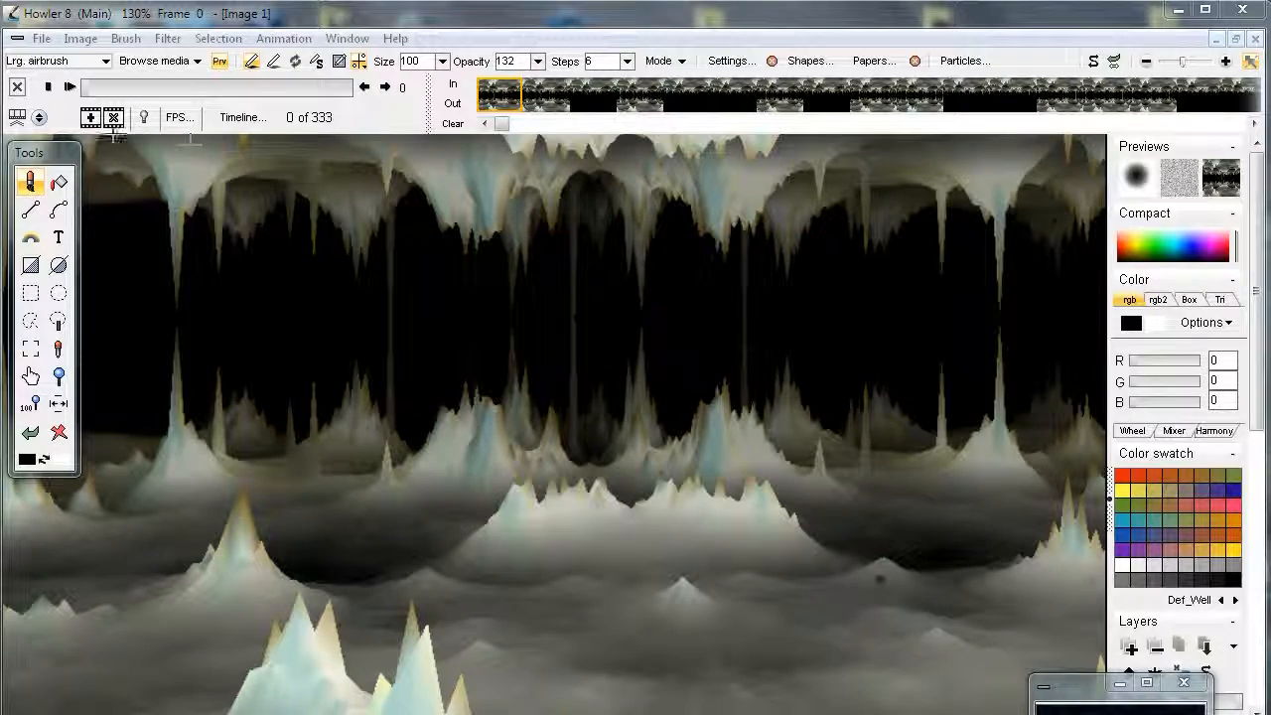
click(69, 88)
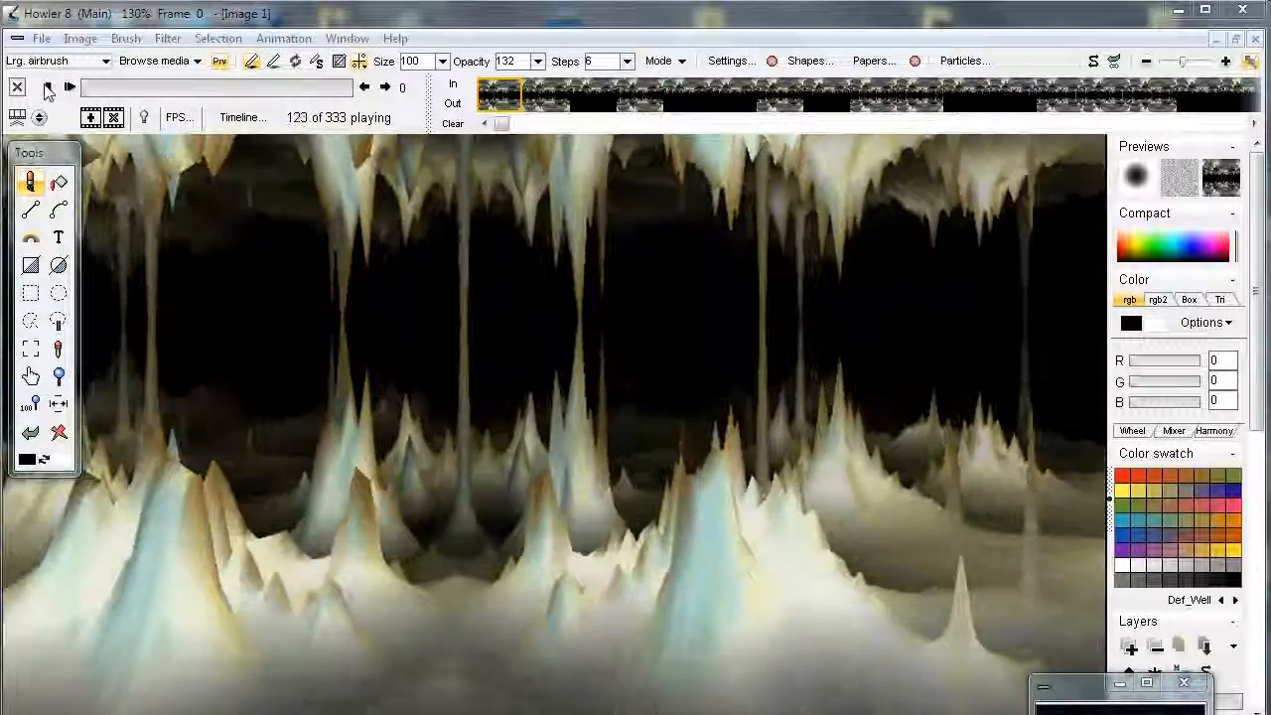
click(47, 87)
- Inspect individual frames of the fly-through, check which symmetry mode is active, and replay the animation
drag(95, 87, 311, 102)
drag(263, 102, 165, 88)
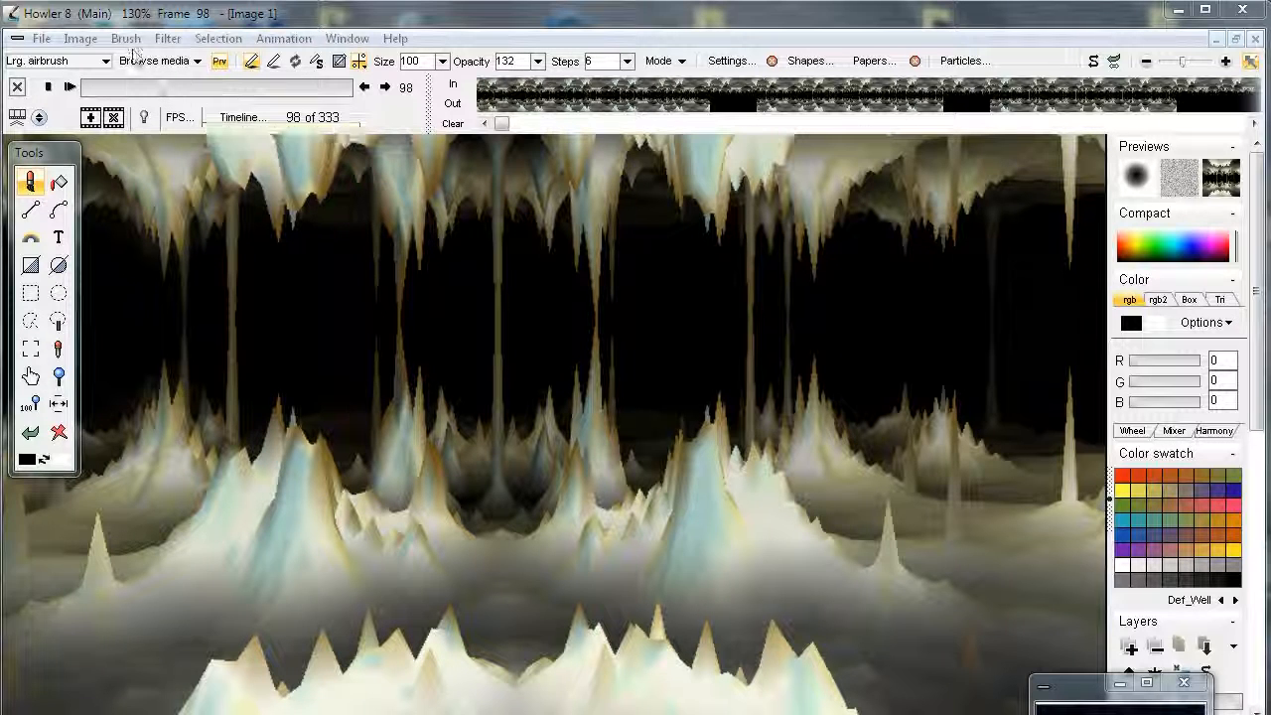
click(361, 63)
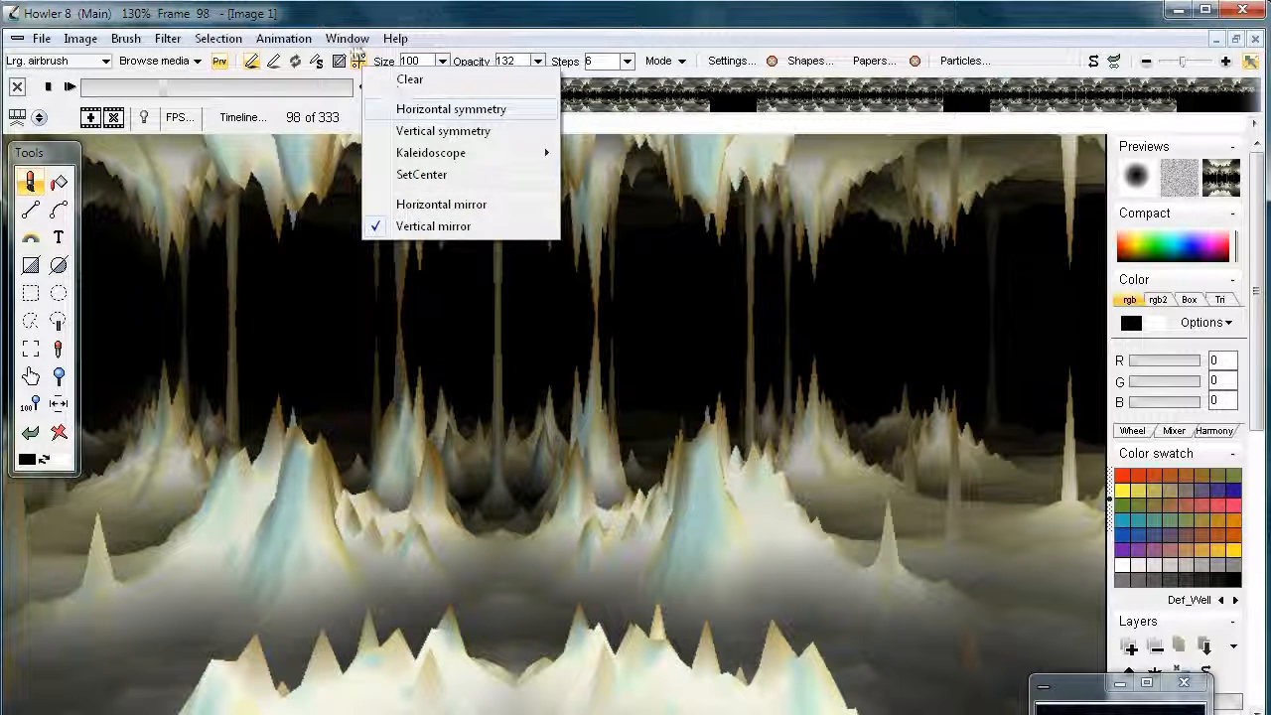
mouse_move(151, 89)
mouse_down()
mouse_move(109, 81)
mouse_move(168, 80)
mouse_move(86, 84)
mouse_move(328, 82)
mouse_move(149, 84)
mouse_up()
click(69, 88)
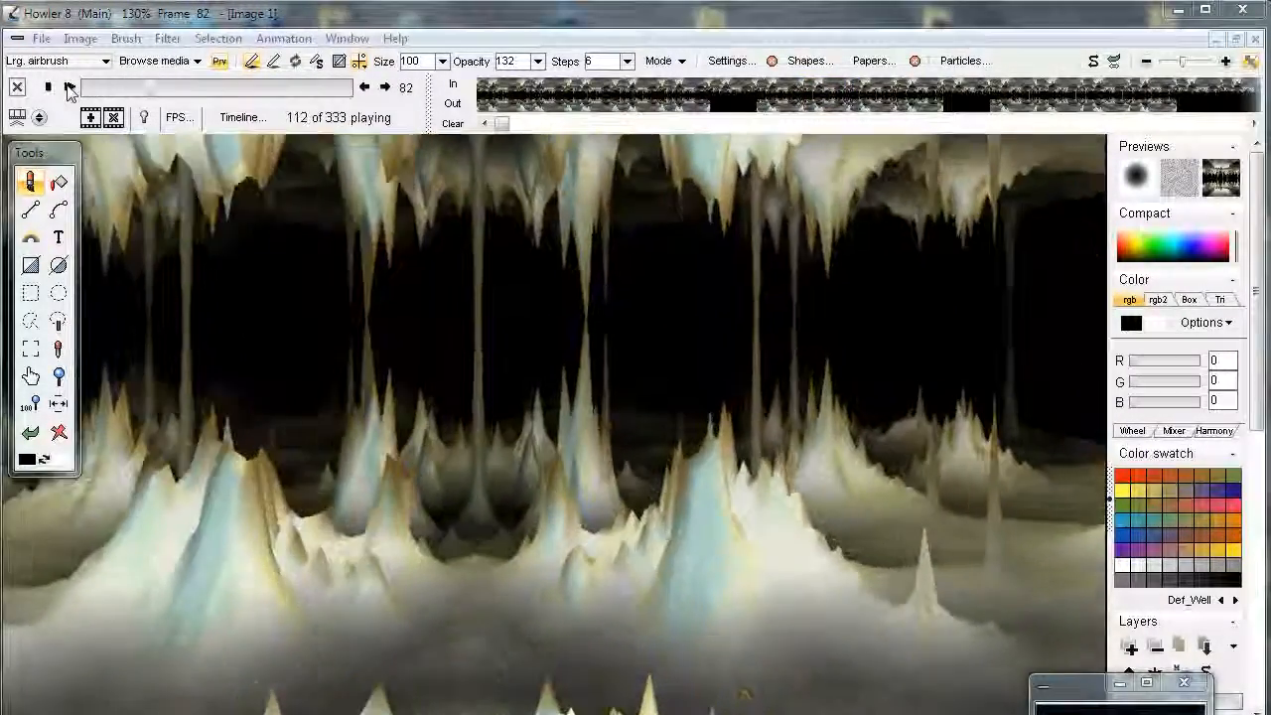
click(50, 87)
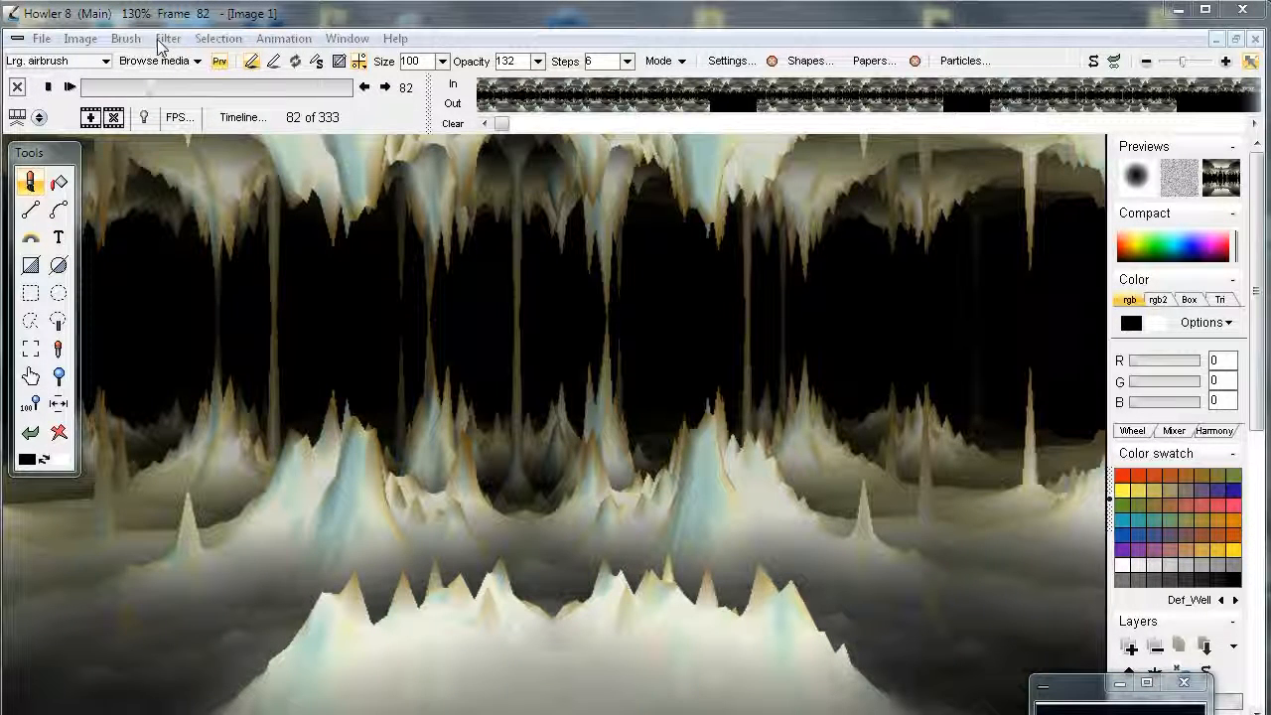
- Run the animated Apply mirror filter over the whole fly-through and play back the mirrored animation
click(162, 40)
mouse_move(150, 389)
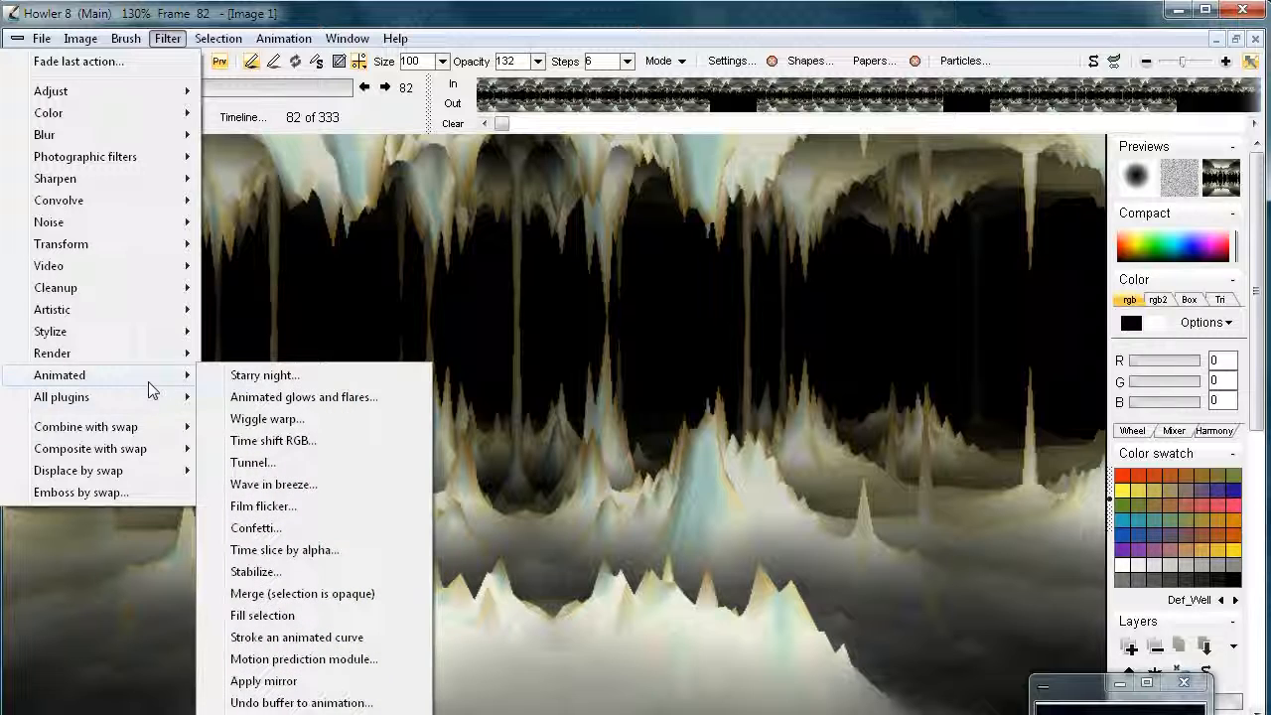
click(321, 683)
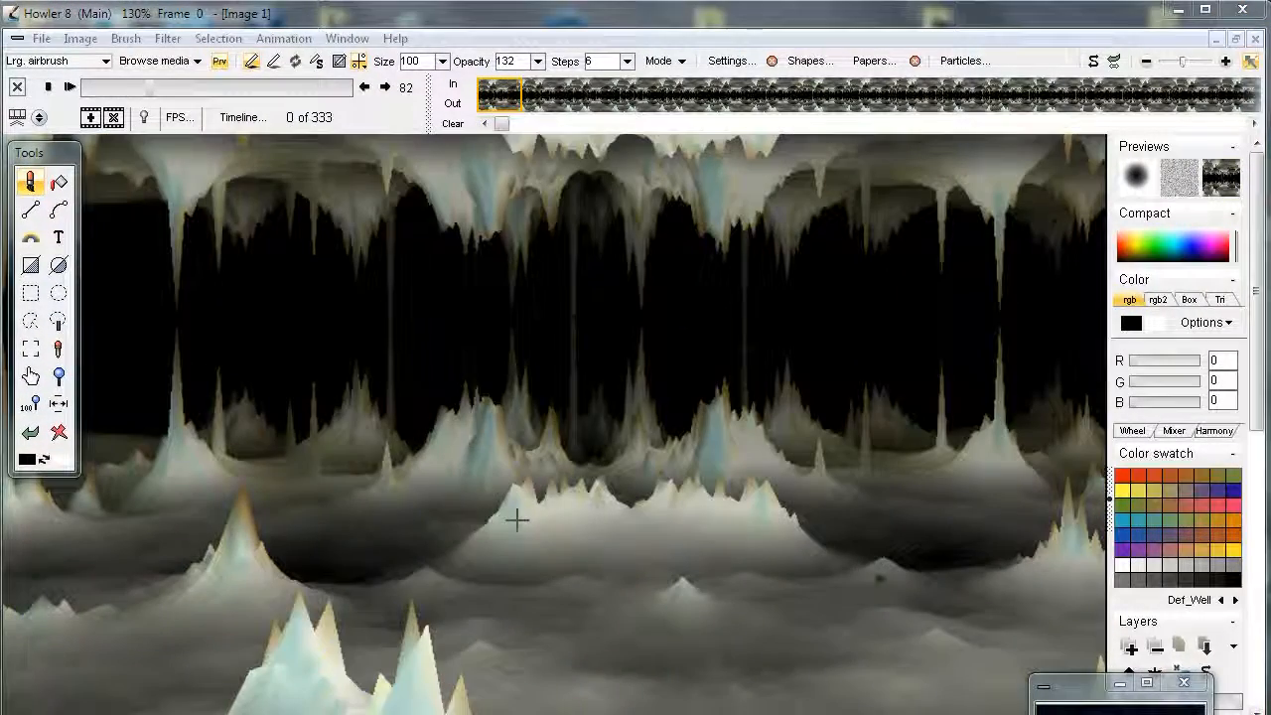
click(69, 87)
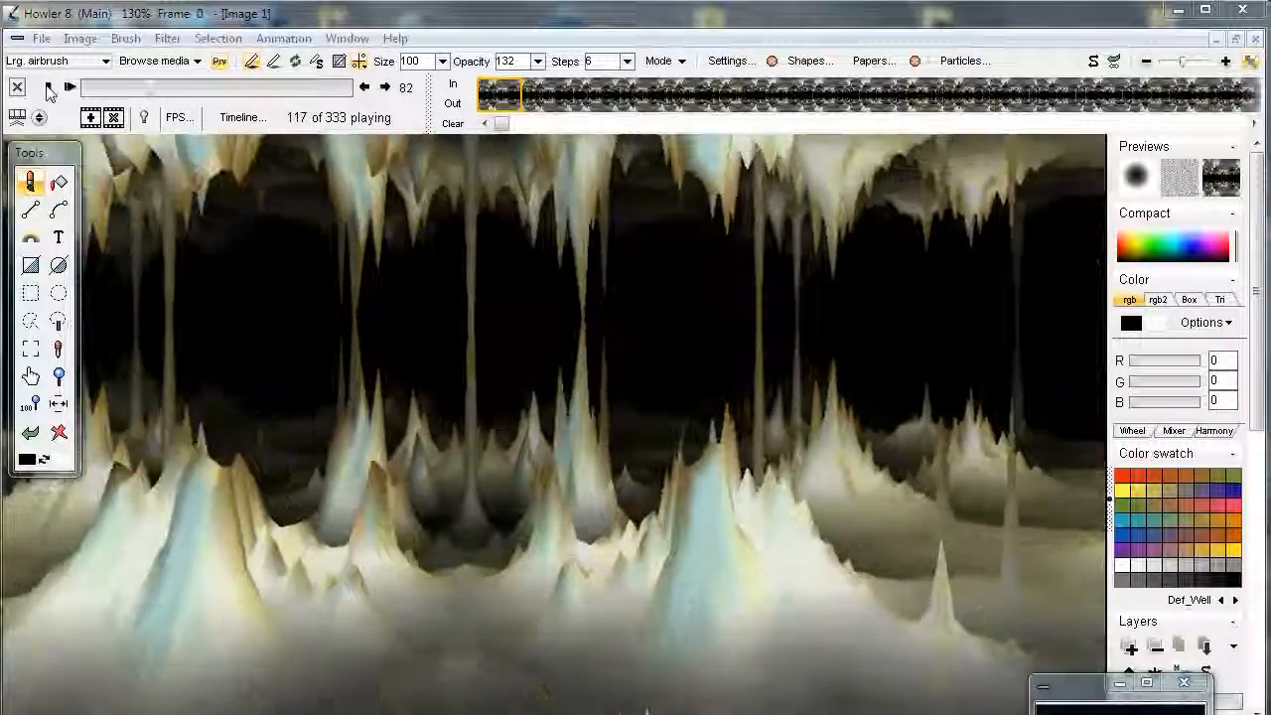
click(48, 88)
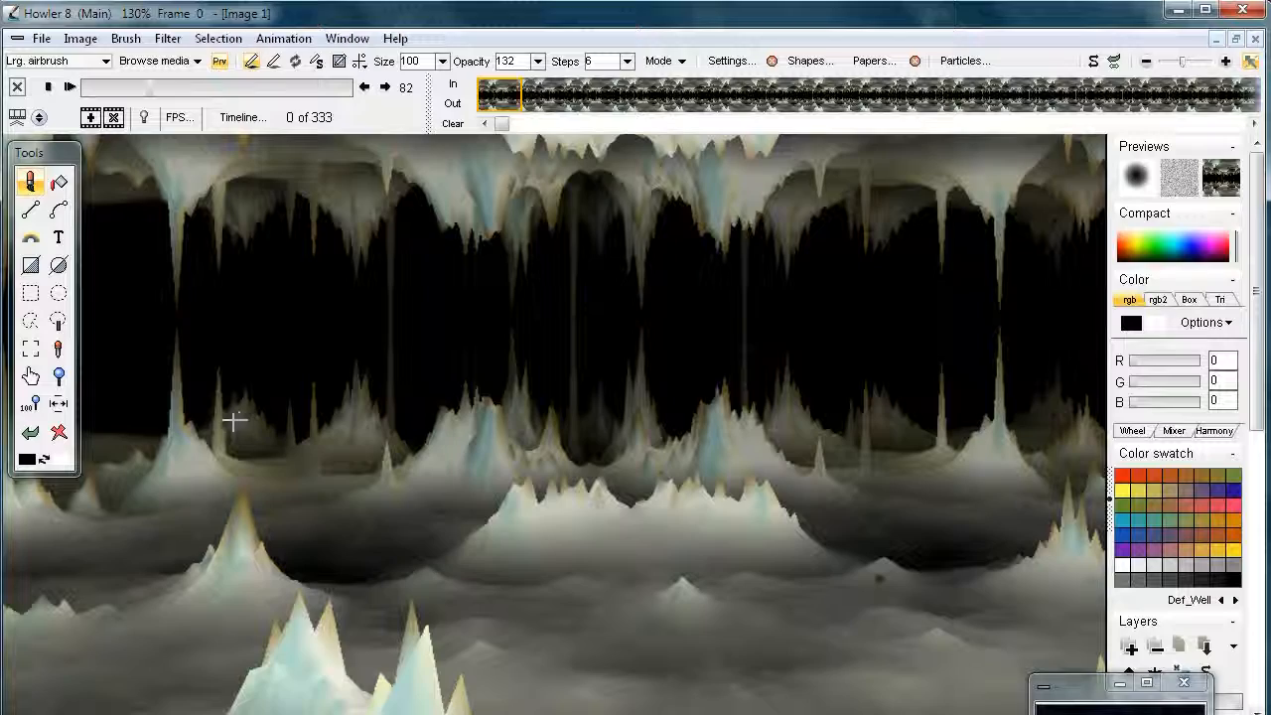
click(70, 86)
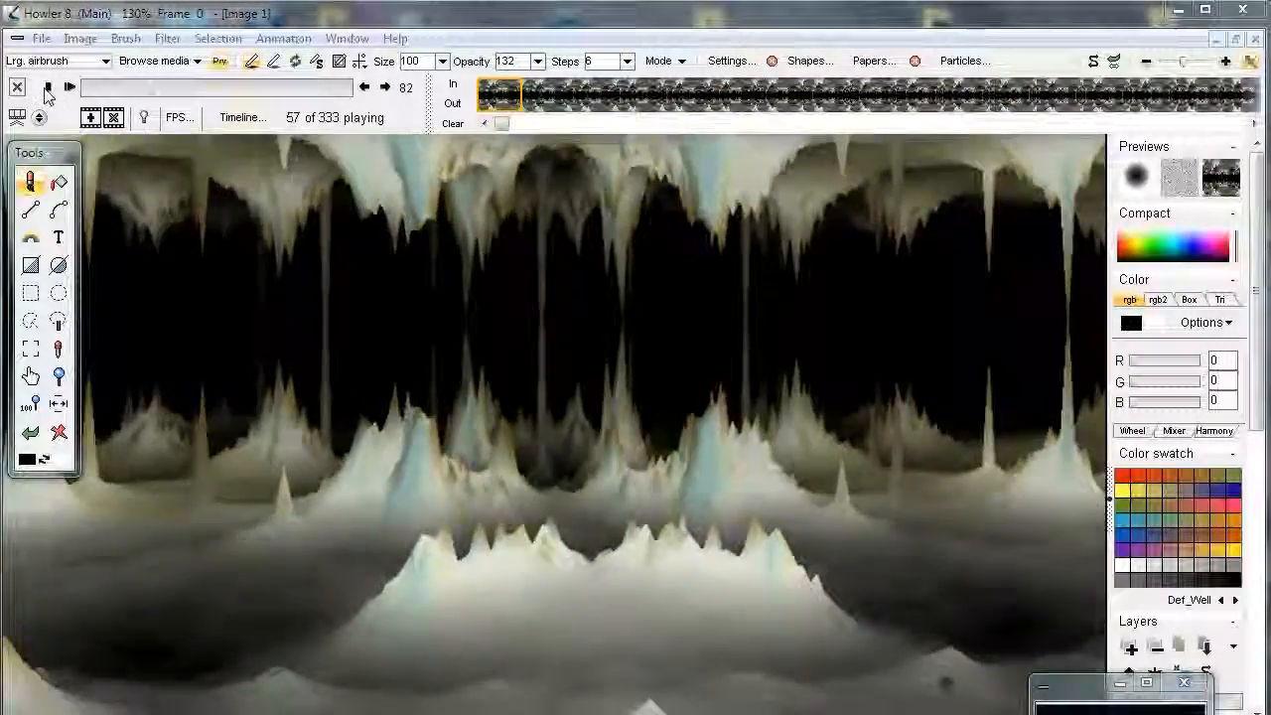
click(48, 87)
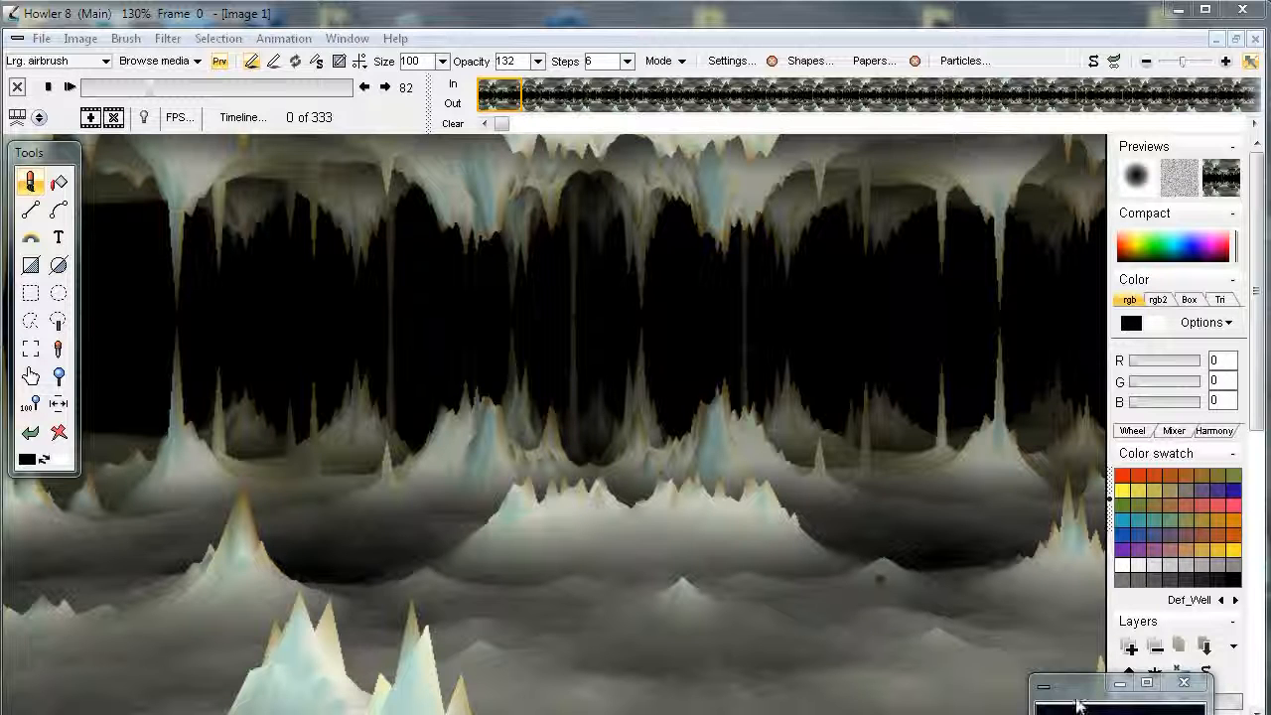
- Enlarge the floating starfield image windows to examine the source images, and play the cave animation again
drag(1085, 684, 333, 172)
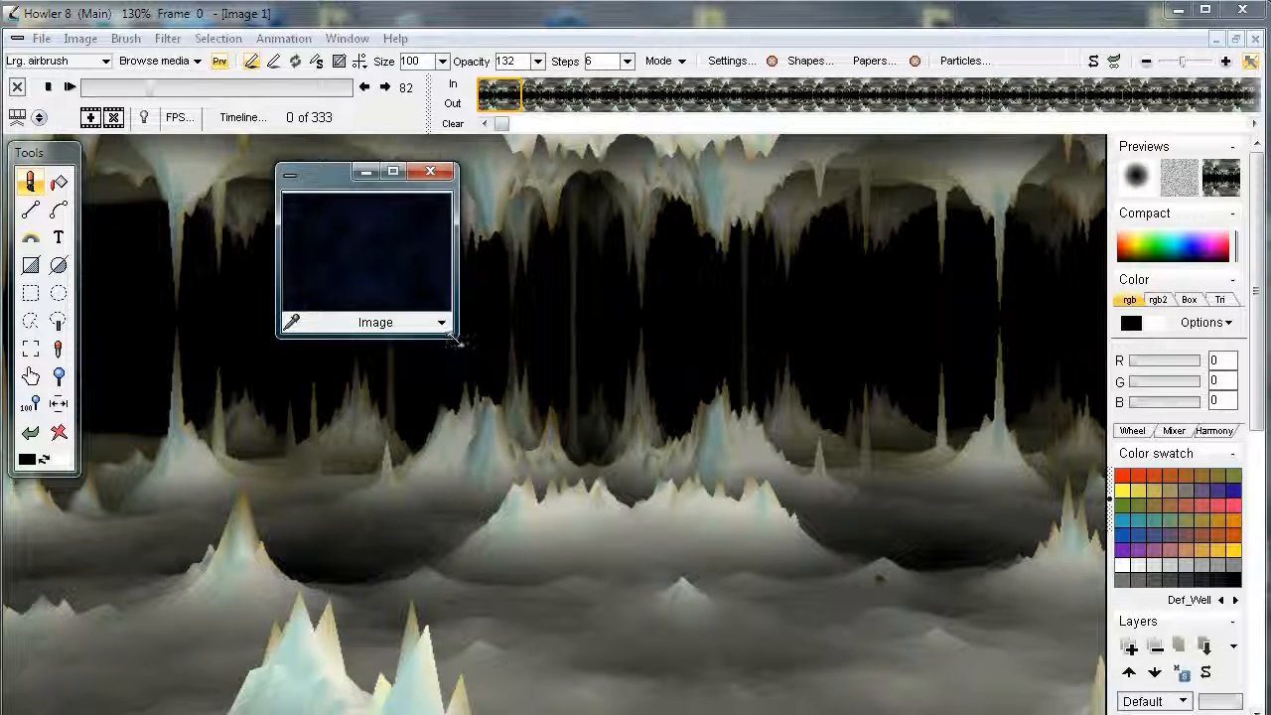
drag(458, 340, 1072, 703)
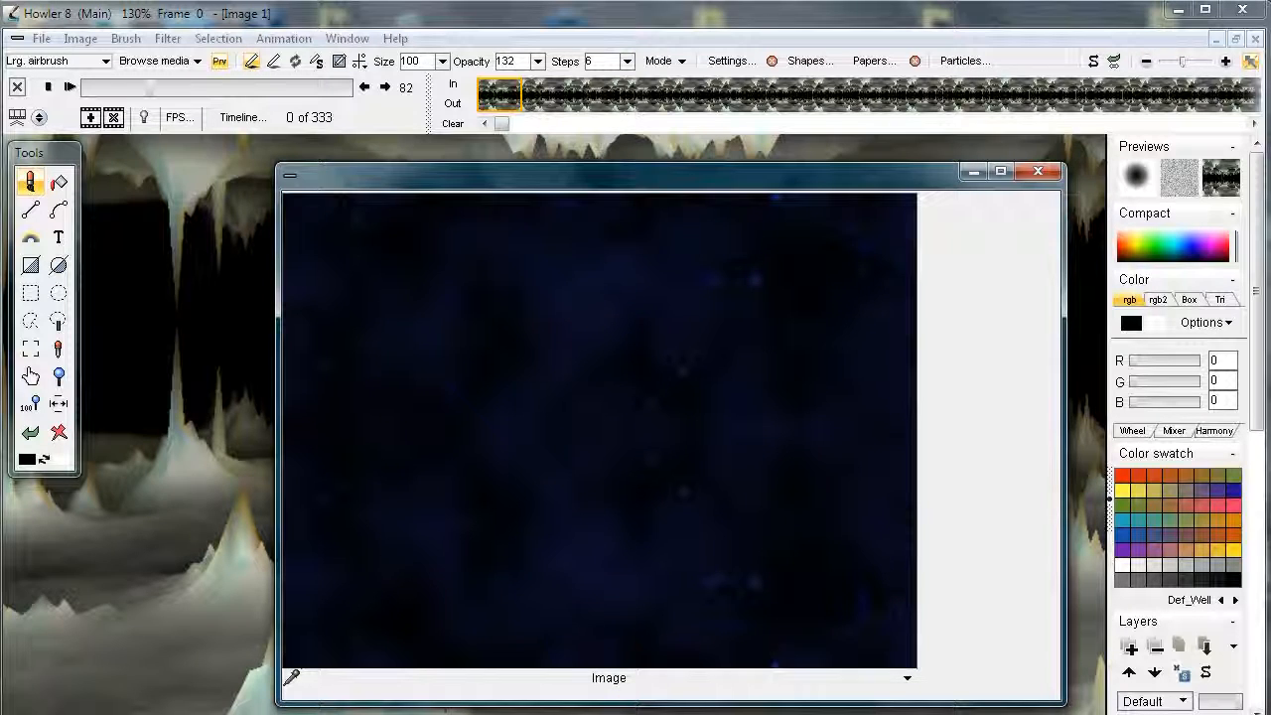
key(q)
drag(297, 296, 121, 149)
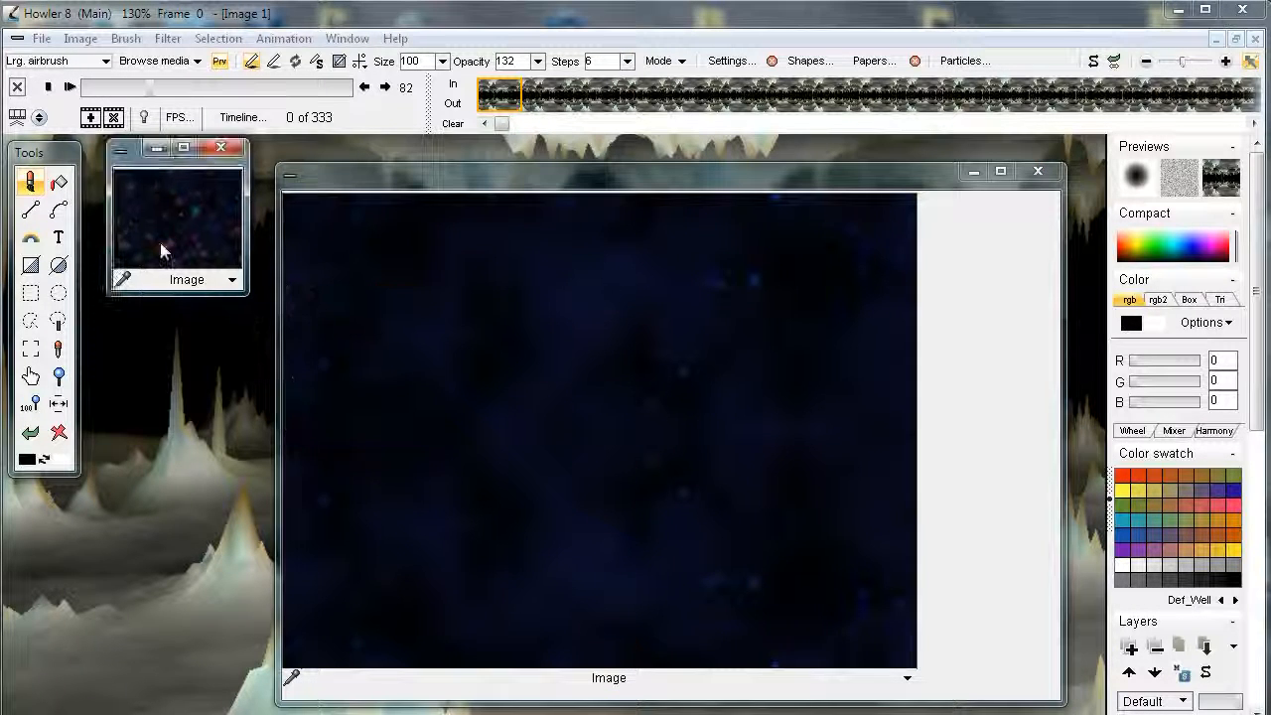
drag(241, 289, 882, 709)
drag(334, 154, 1270, 714)
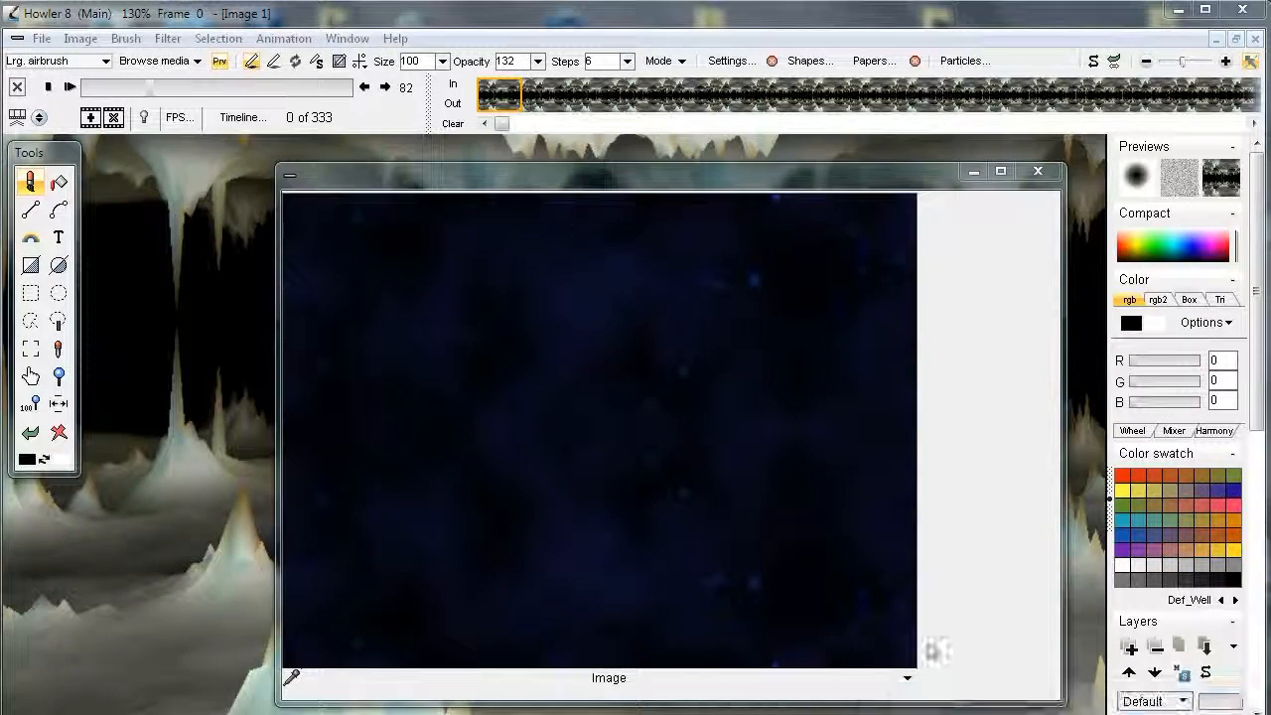
drag(549, 194, 382, 714)
click(67, 88)
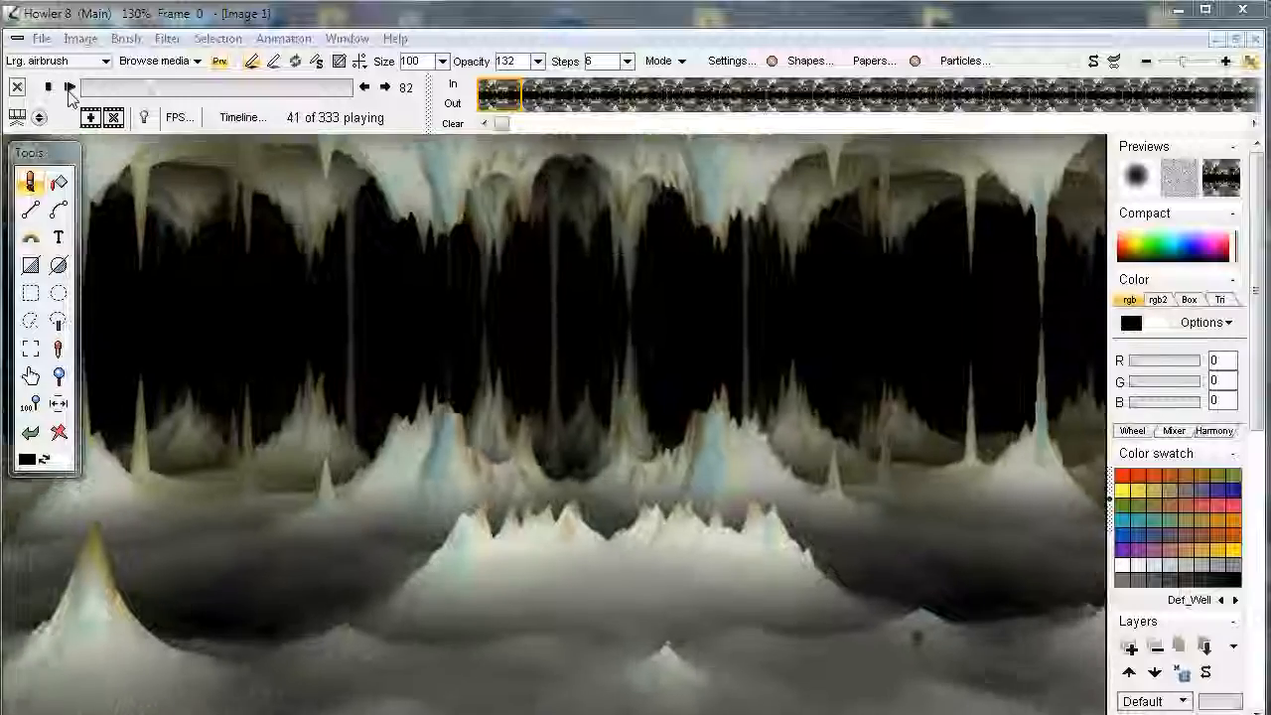